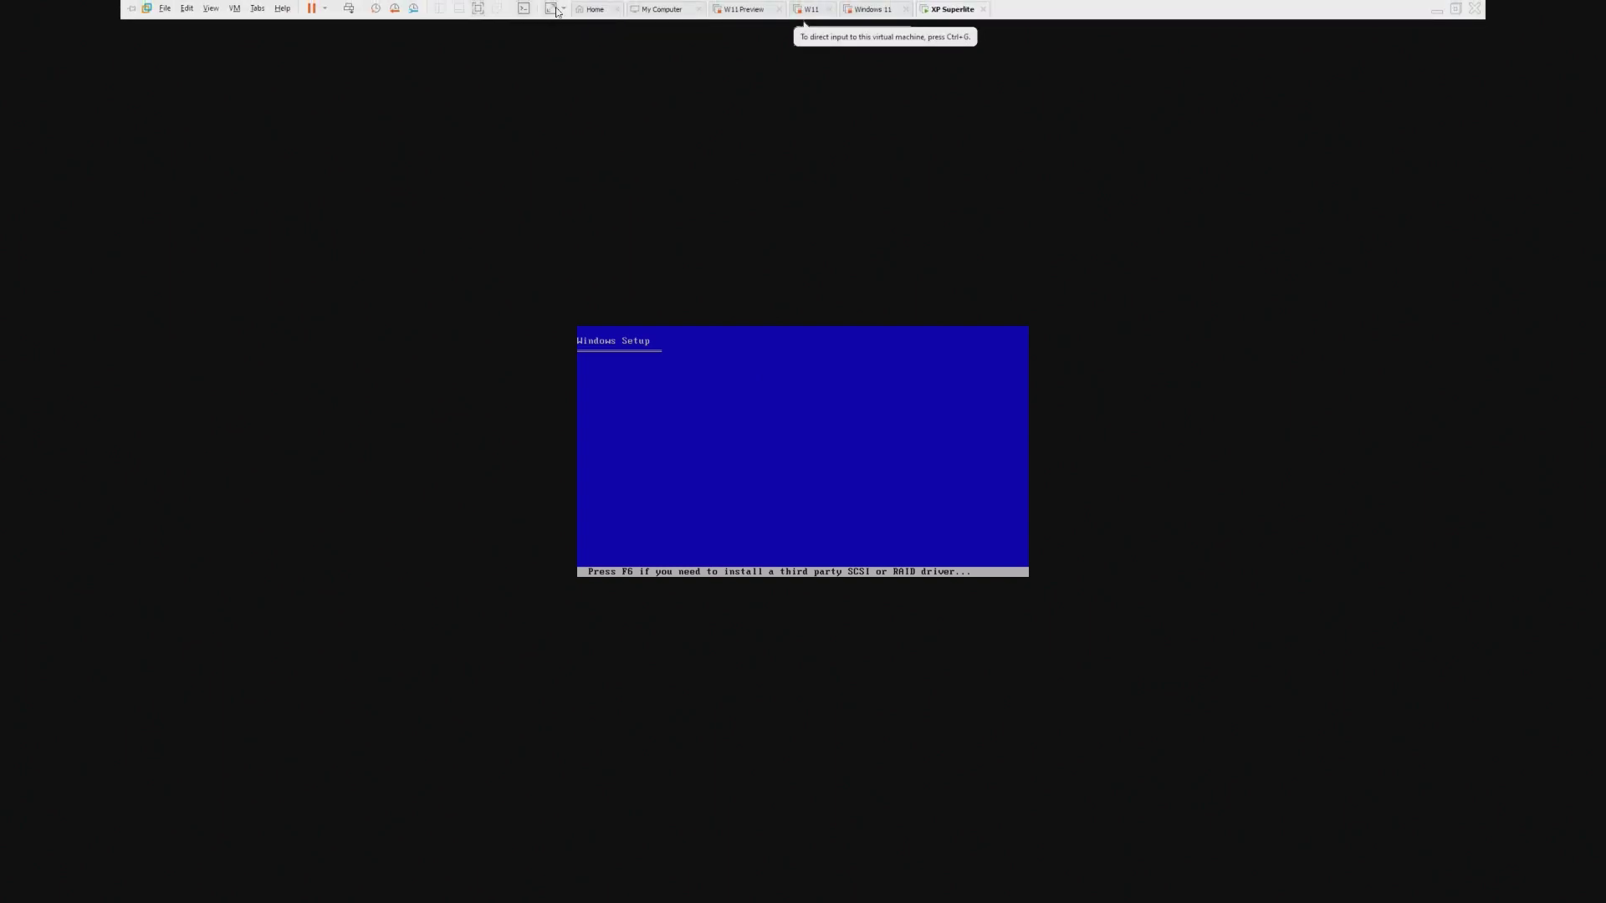
Step: Stretch the guest screen to fill the display while Windows XP Setup copies files and installs devices
left_click(551, 8)
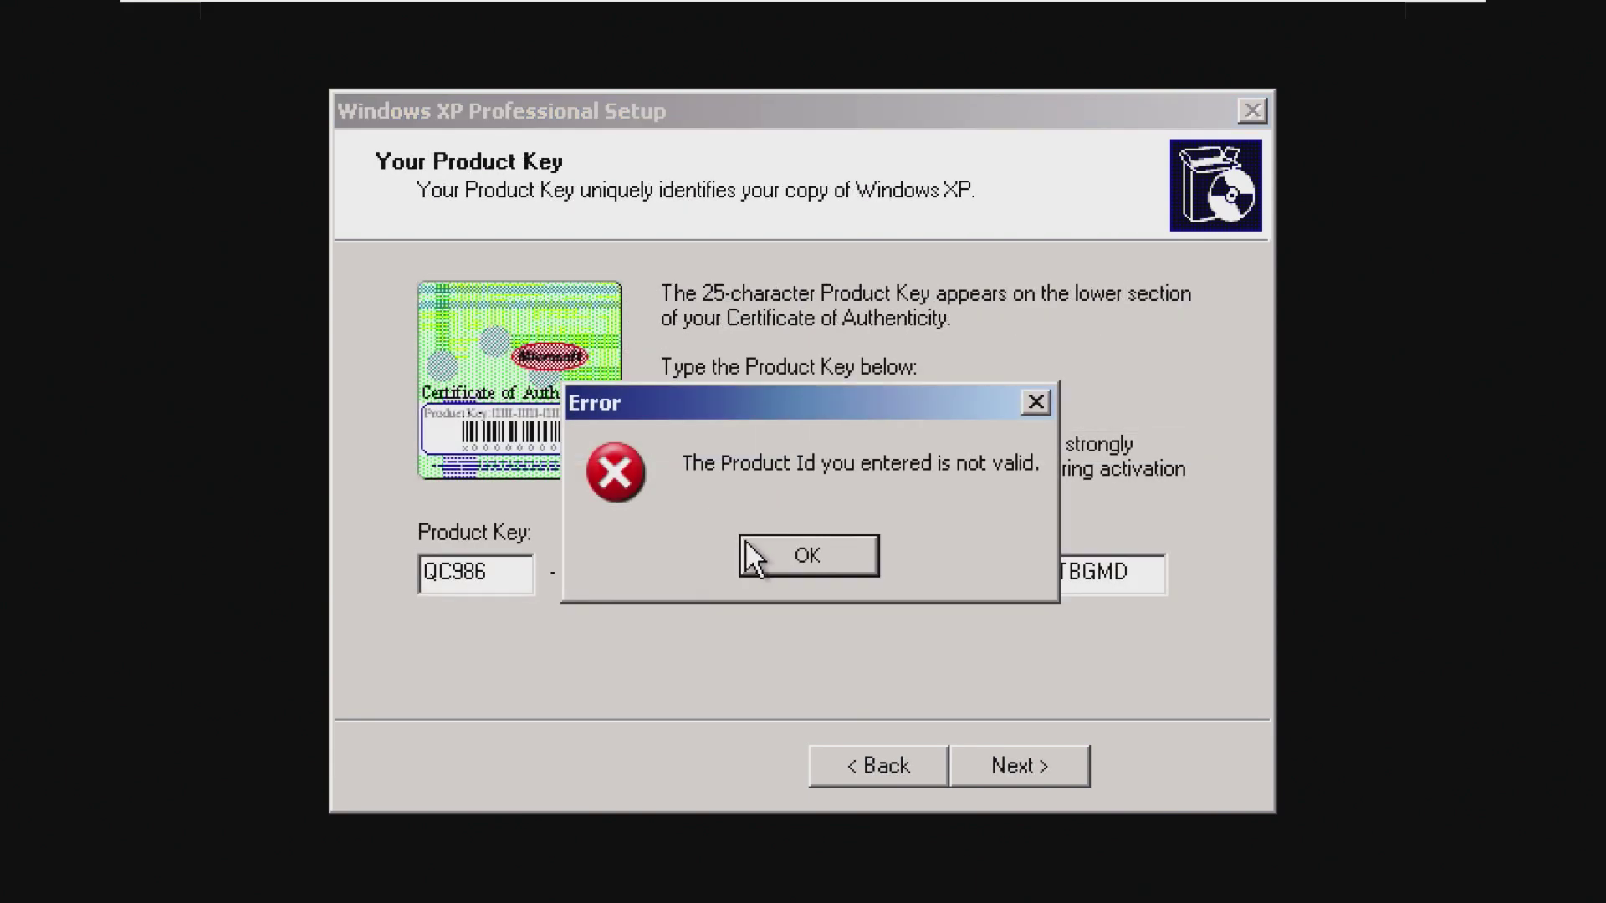
Step: Dismiss the invalid-key error, erase the product key boxes, and continue Setup without entering a key
left_click(752, 552)
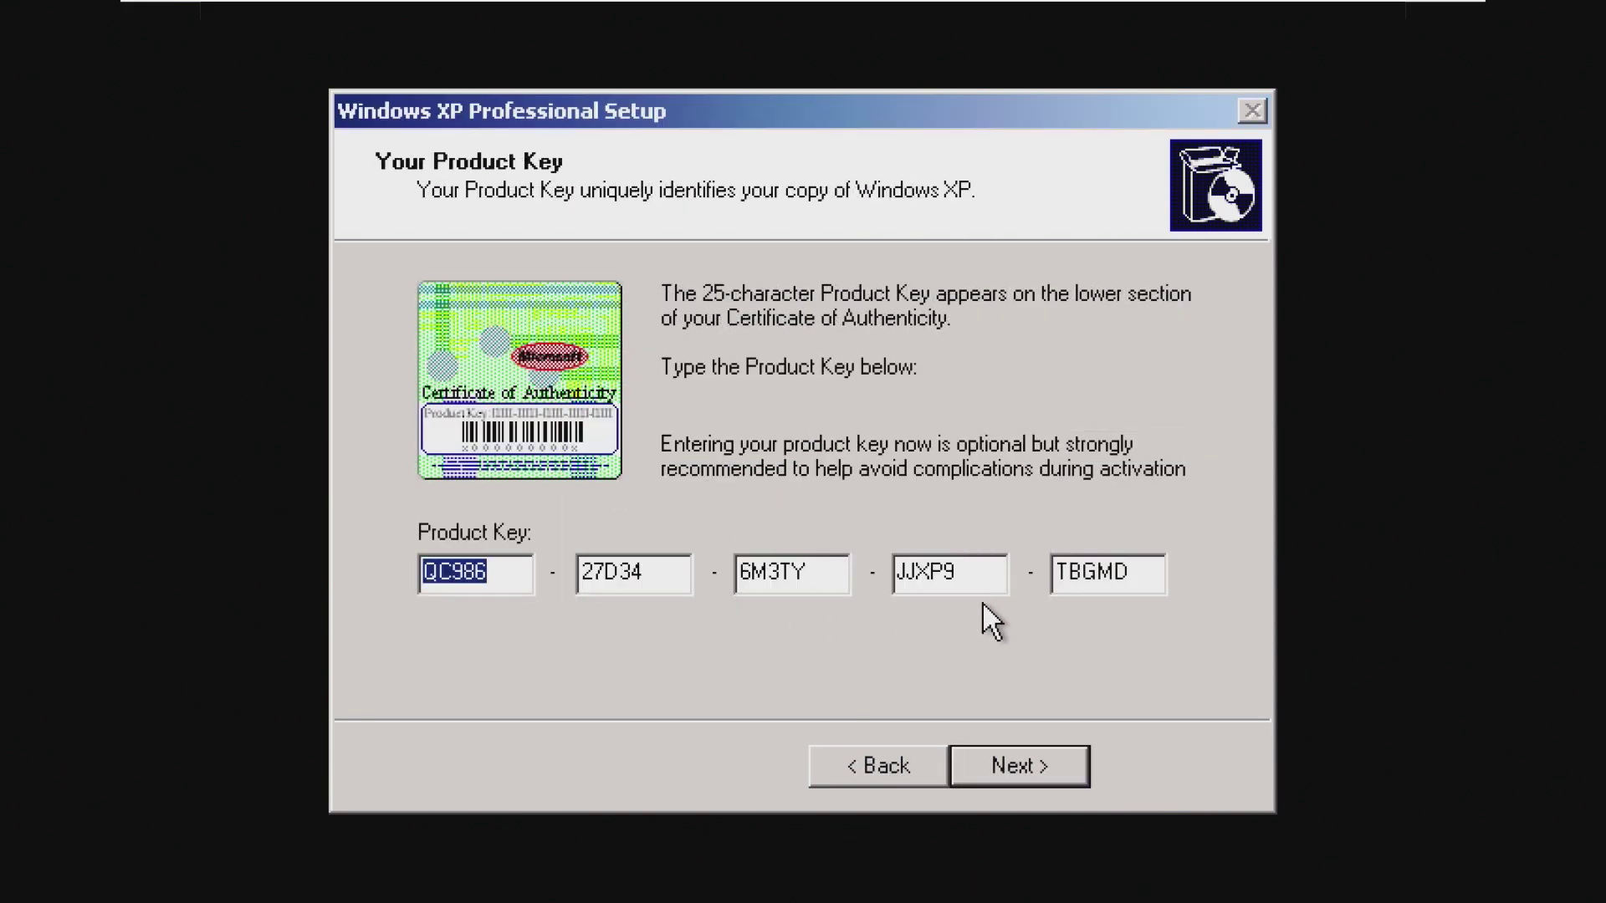
left_click(991, 746)
left_click(778, 556)
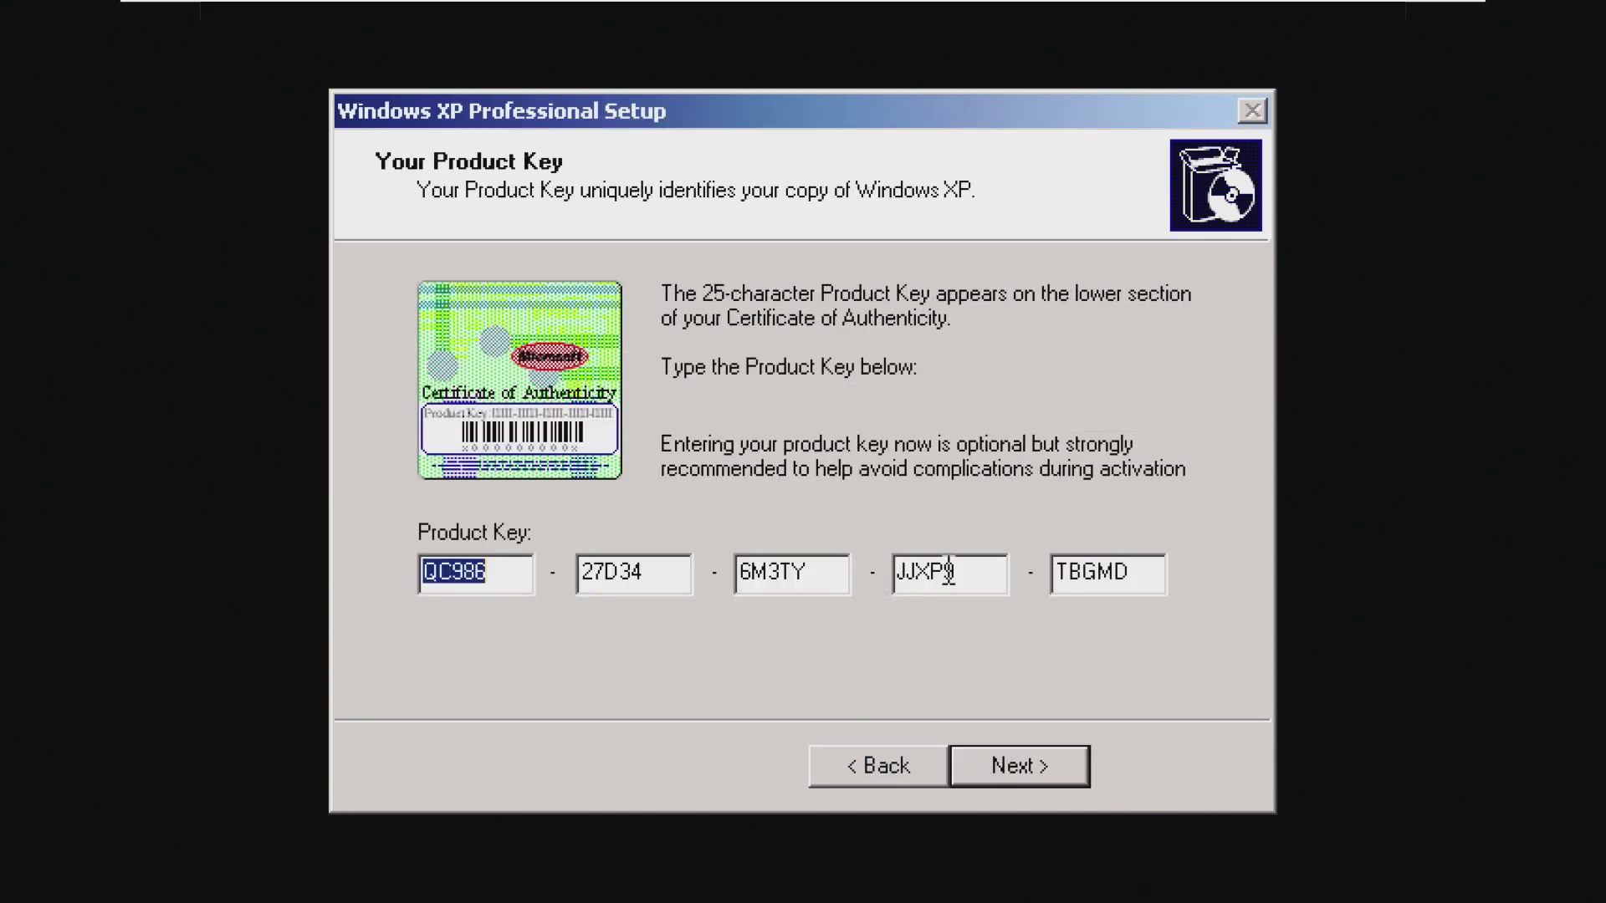
double_click(1125, 571)
key("BackSpace")
key("BackSpace")
key("BackSpace")
key("BackSpace")
key("BackSpace")
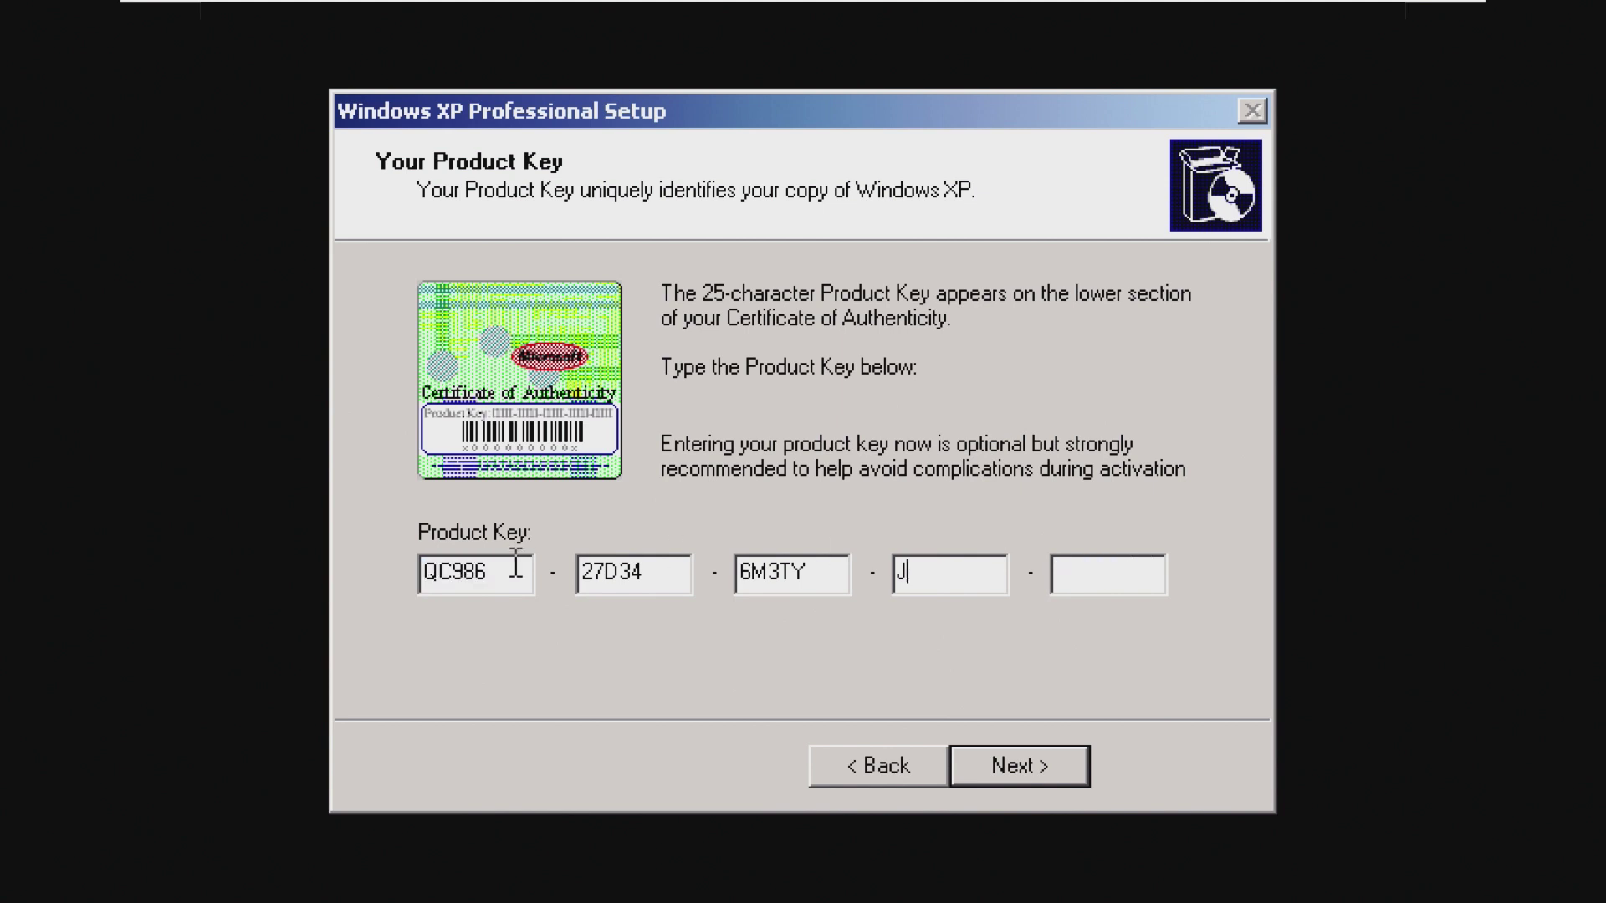
key("BackSpace")
key("BackSpace")
key("BackSpace")
key("BackSpace")
key("BackSpace")
key("BackSpace")
key("BackSpace")
key("BackSpace")
key("BackSpace")
key("BackSpace")
key("BackSpace")
key("BackSpace")
key("BackSpace")
key("BackSpace")
key("BackSpace")
key("BackSpace")
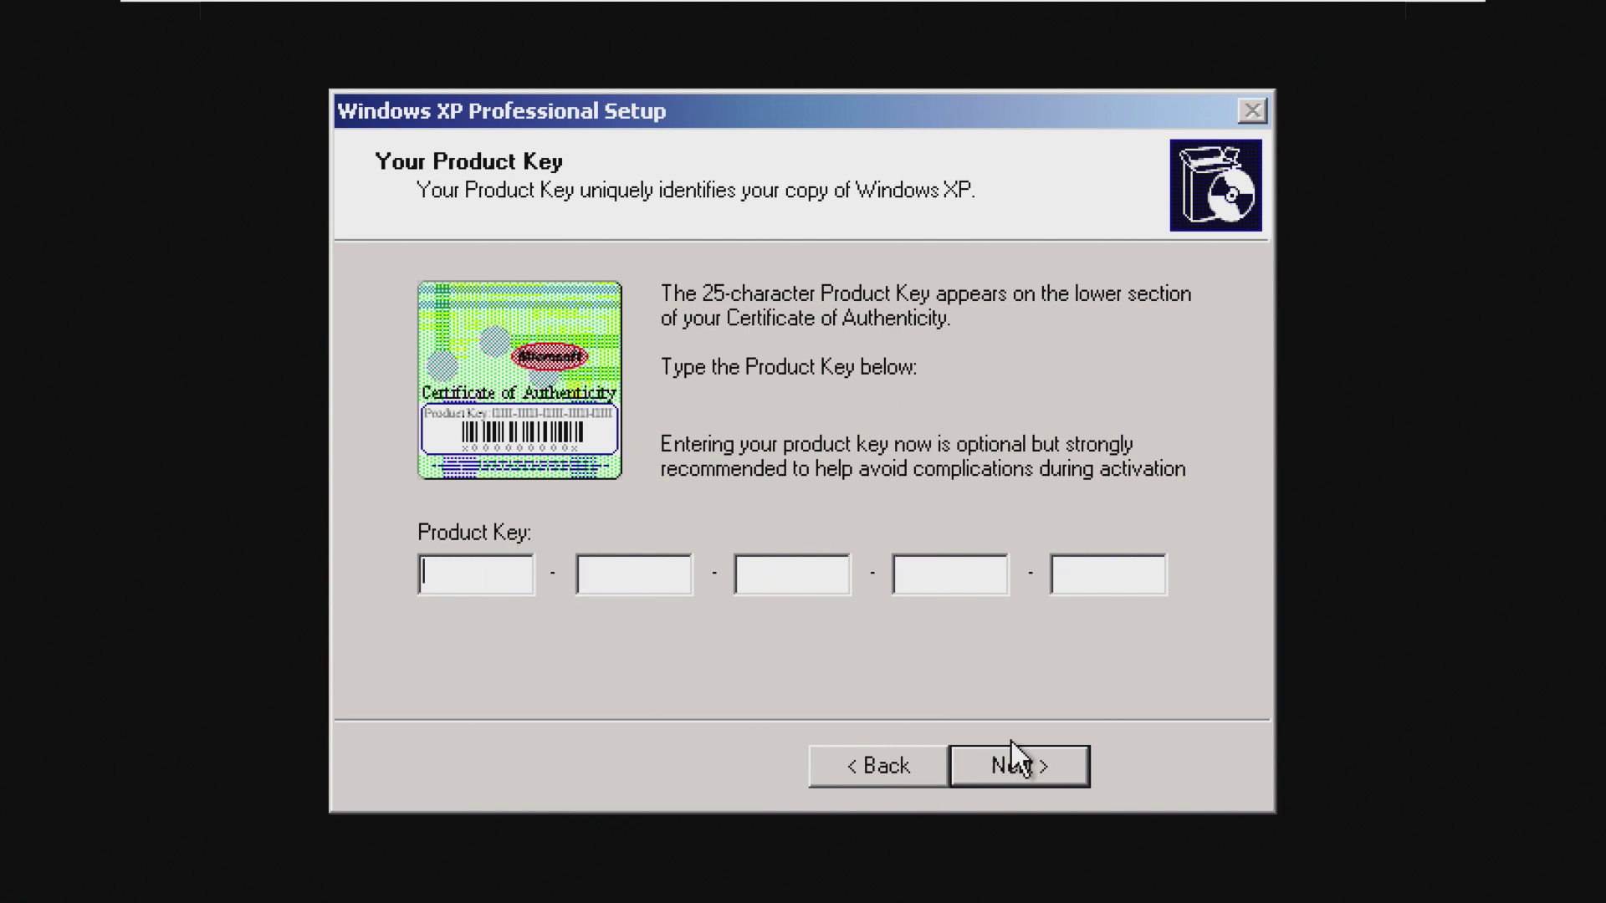
left_click(1062, 770)
left_click(886, 629)
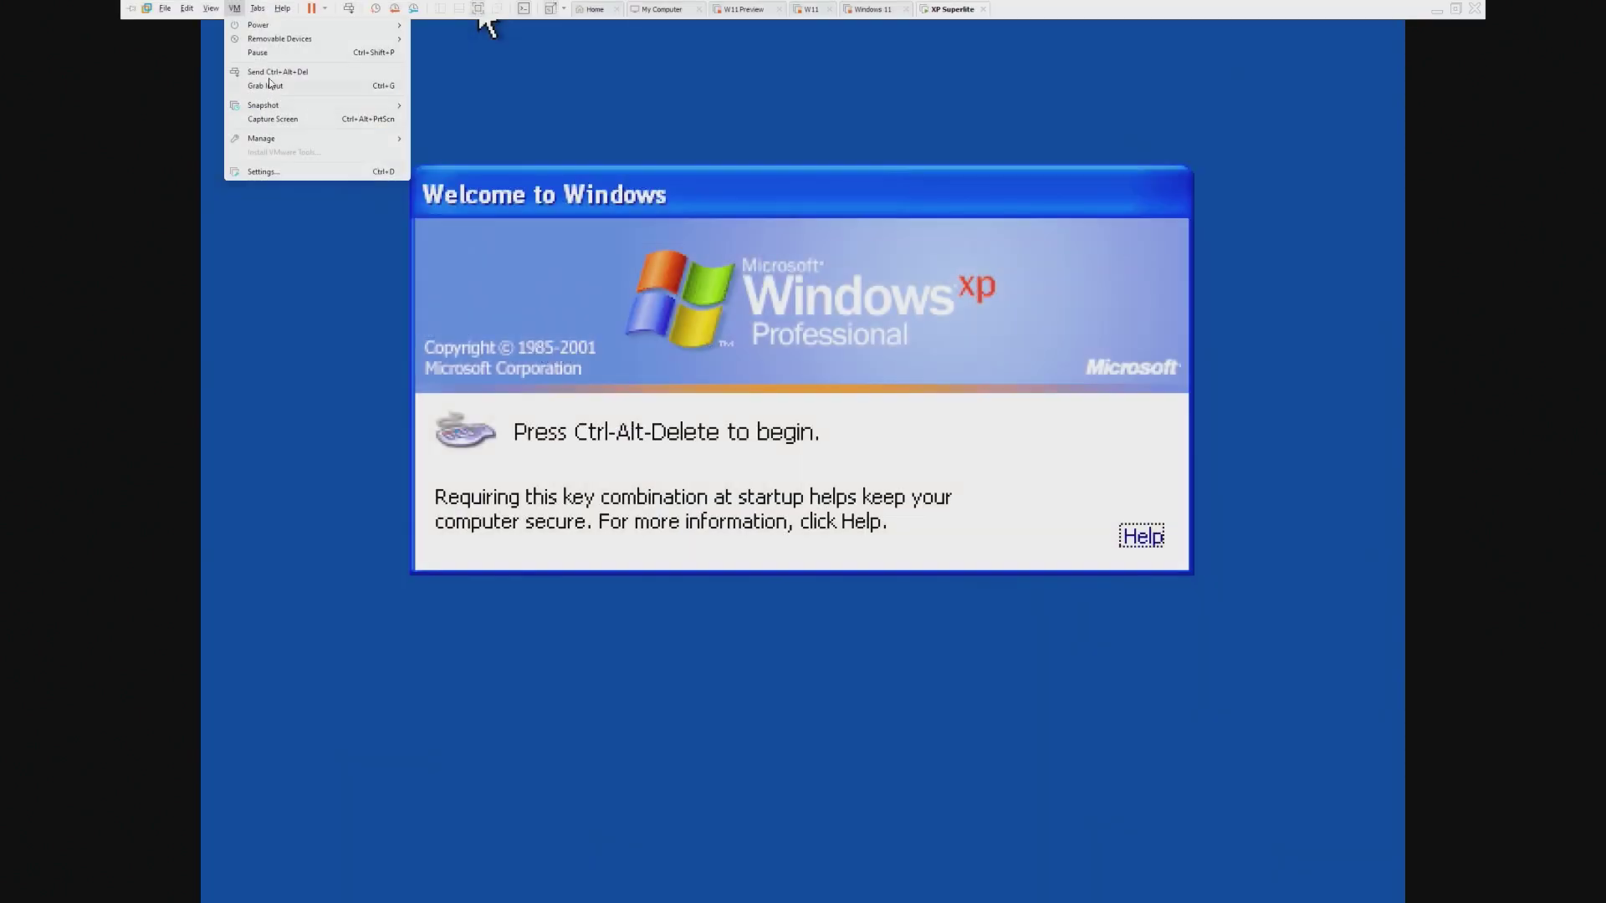
Step: Log on to Windows, dismiss the missing unattend.cmd error, and close the Control Panel
left_click(276, 72)
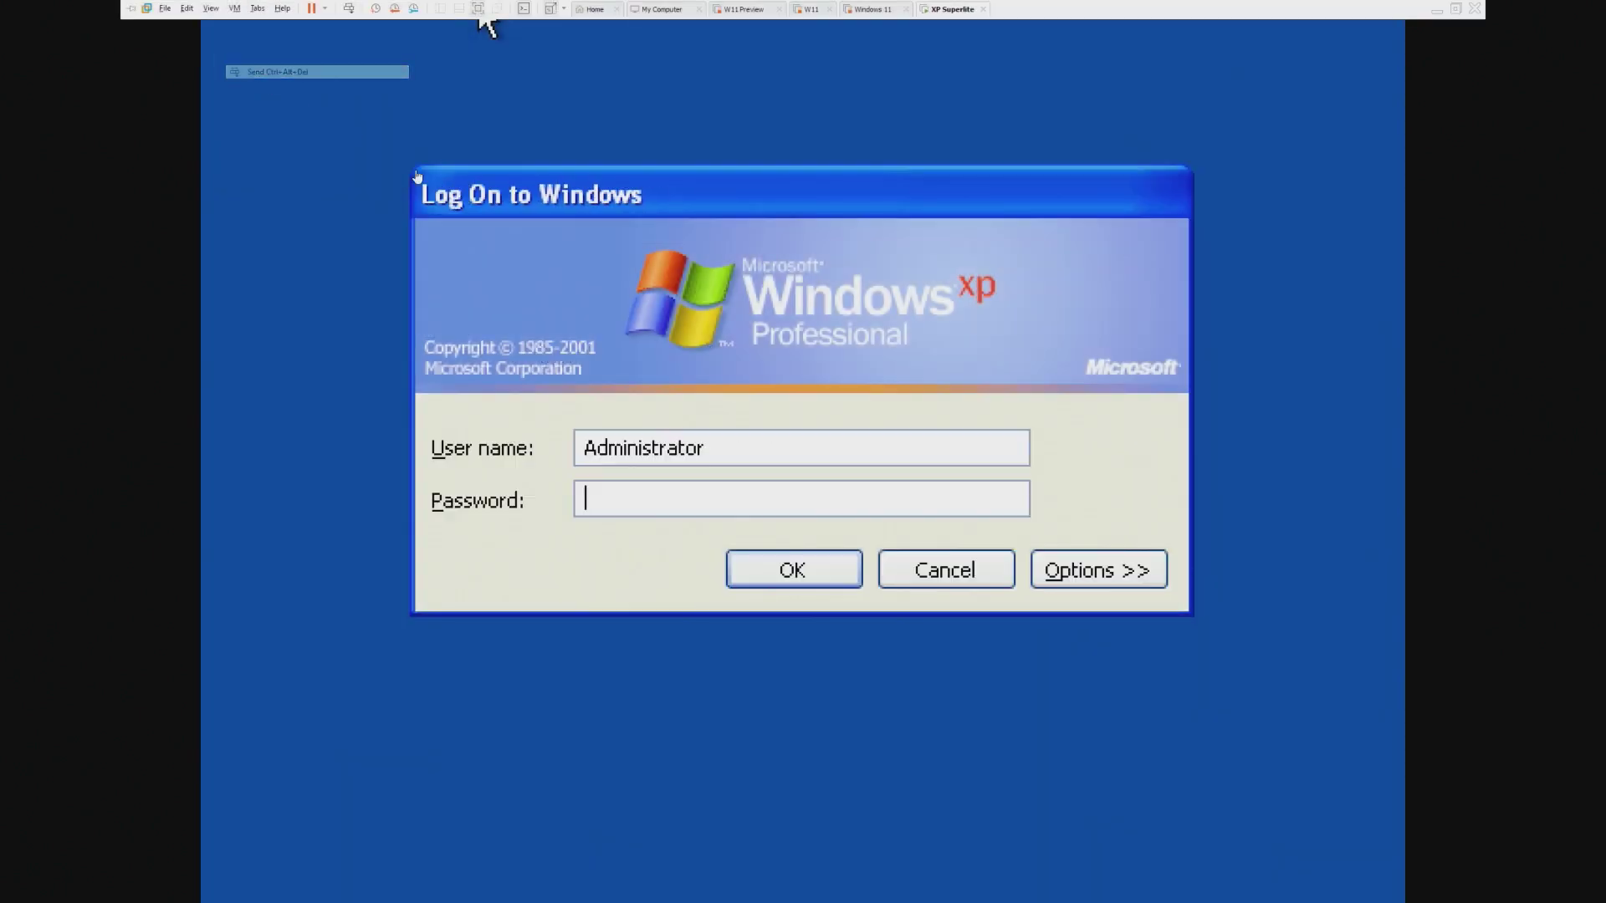
left_click(818, 554)
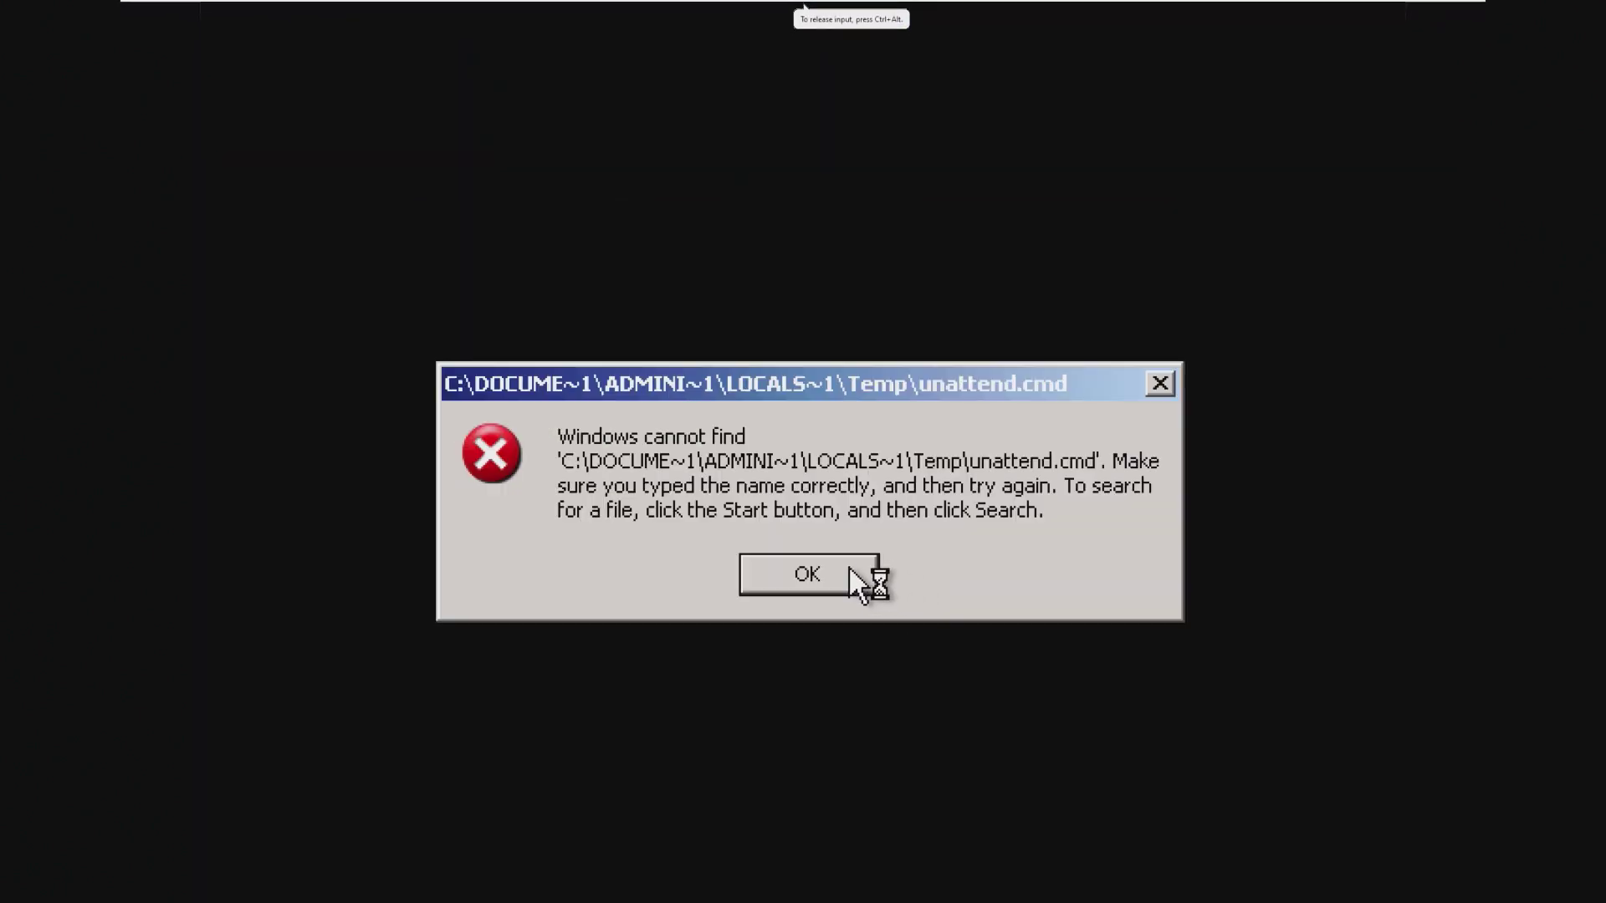
left_click(850, 570)
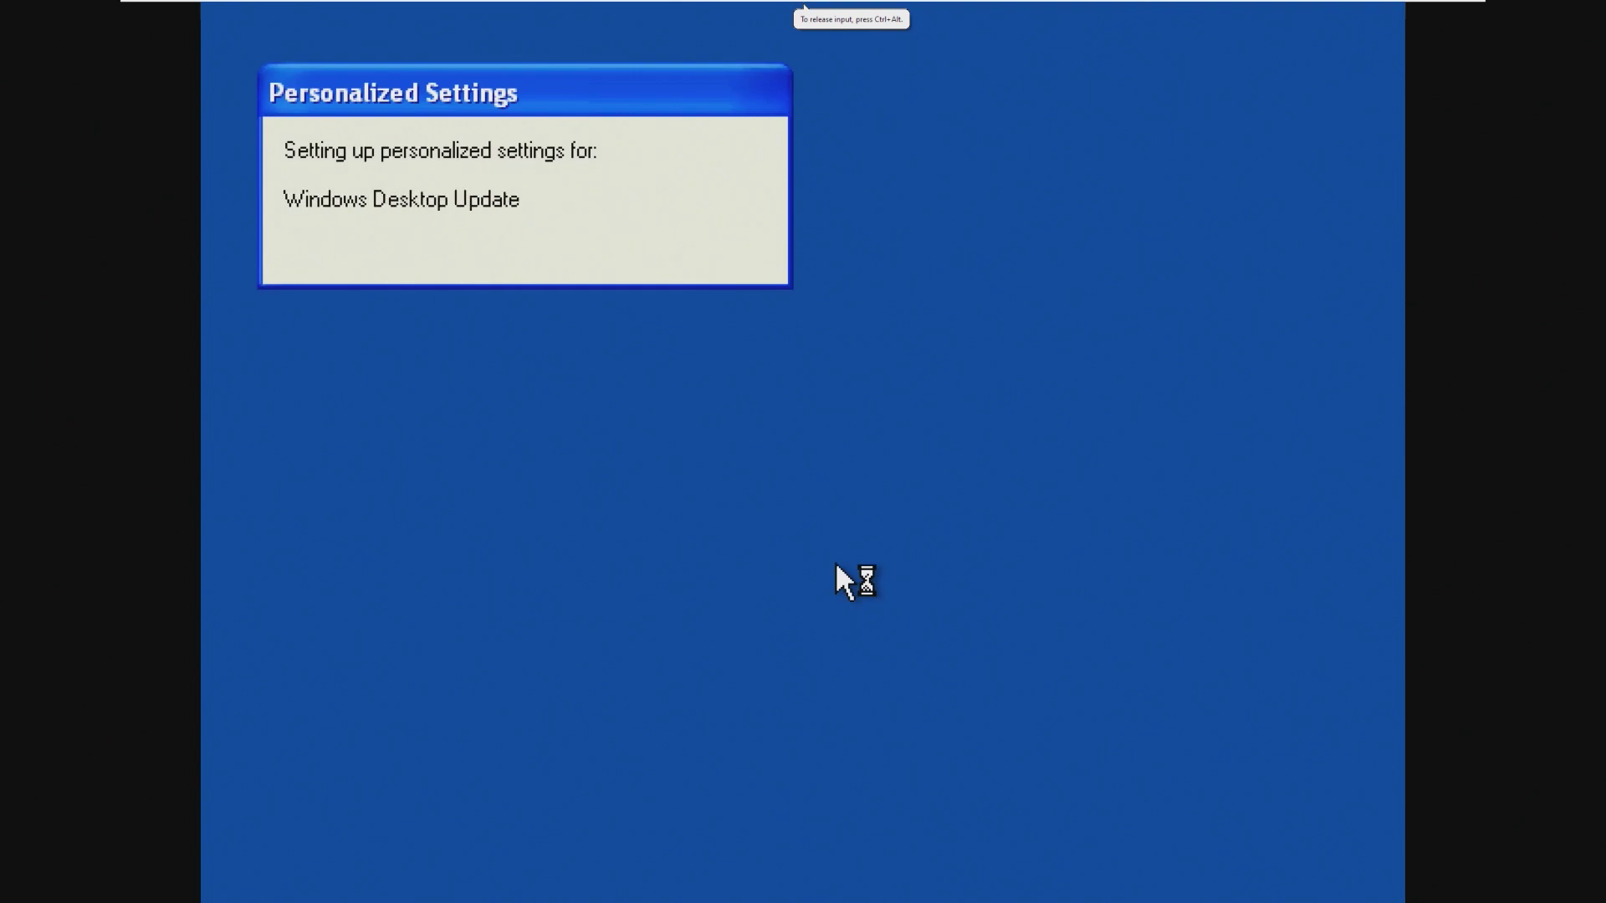
mouse_move(527, 10)
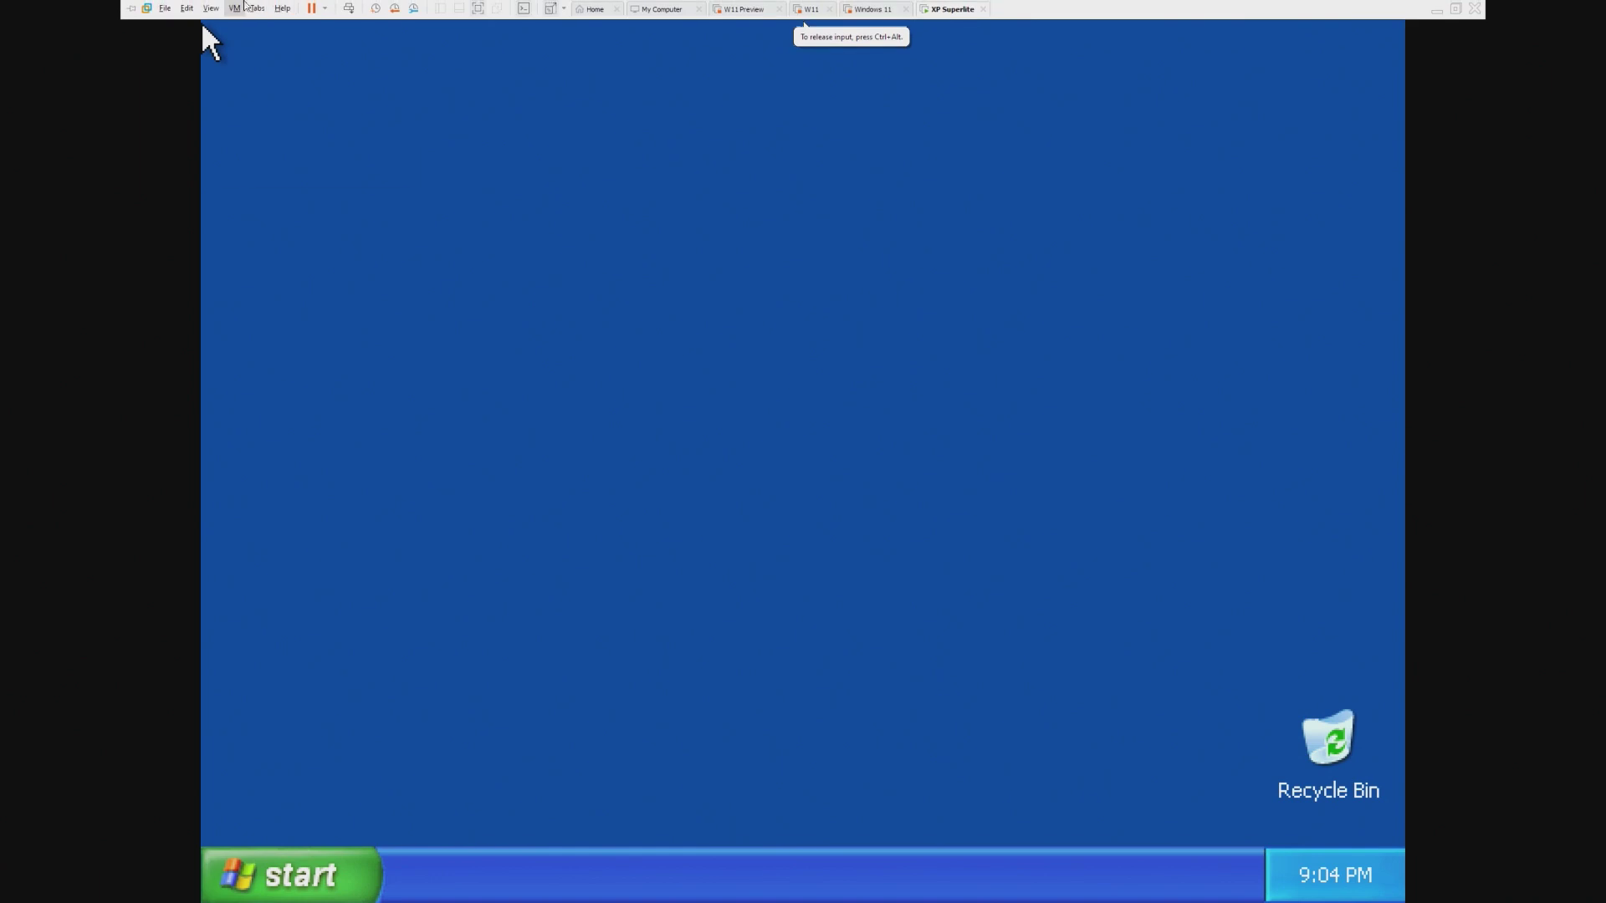
left_click(235, 9)
left_click(645, 224)
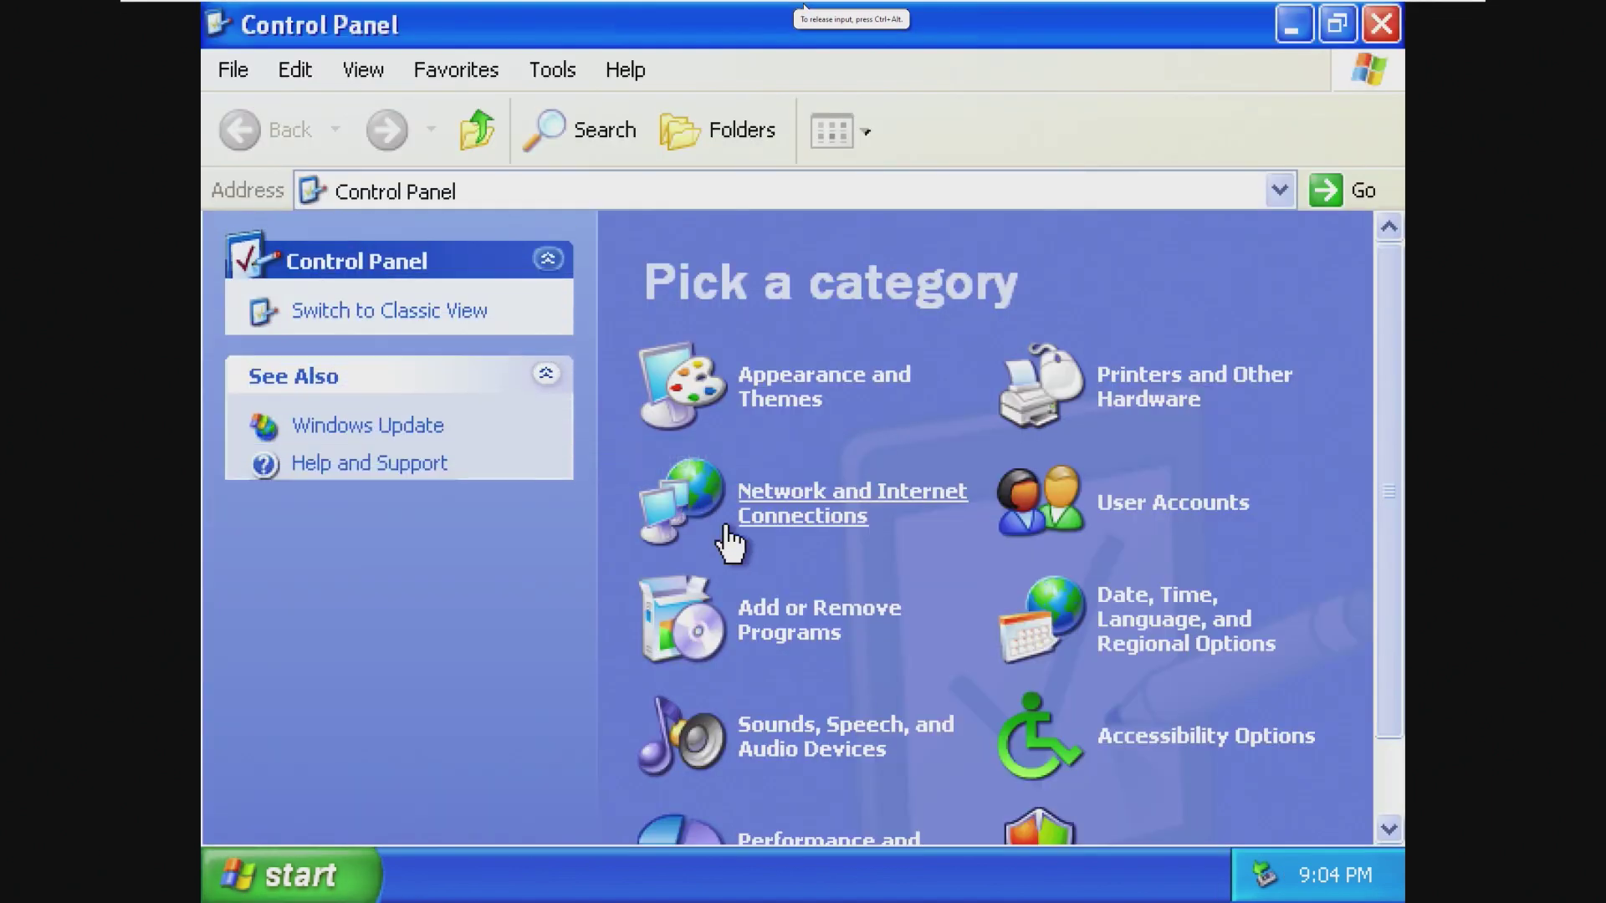
left_click(1381, 20)
Step: Raise the screen resolution from 640 by 480 to 1366 by 768 and keep it
right_click(1051, 269)
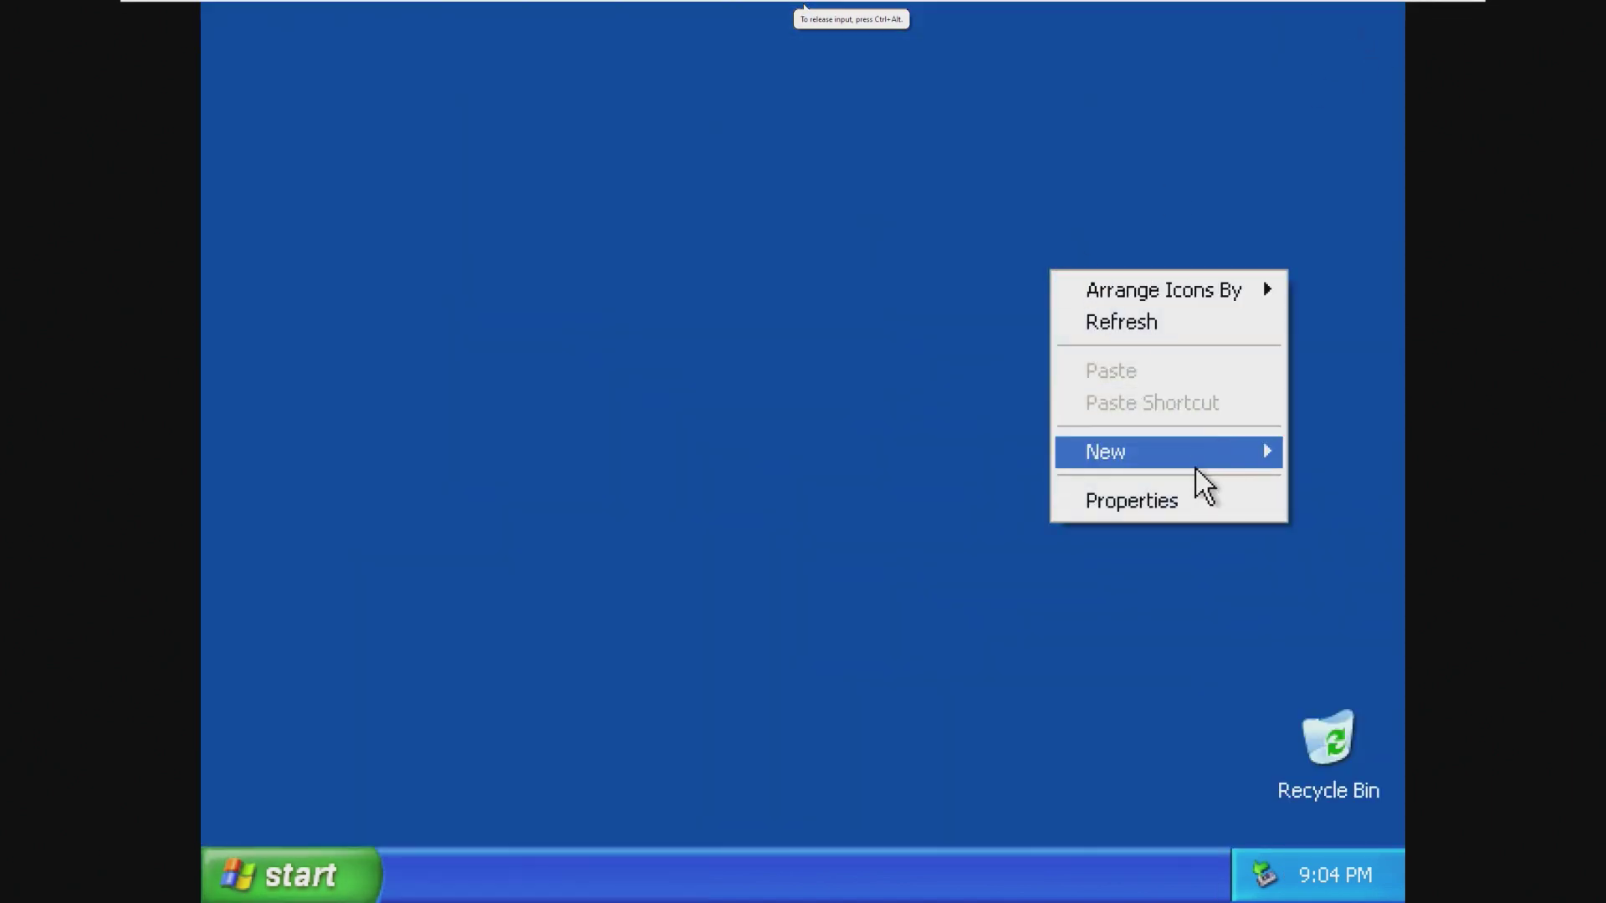
left_click(1196, 499)
key("ctrl+shift+Tab")
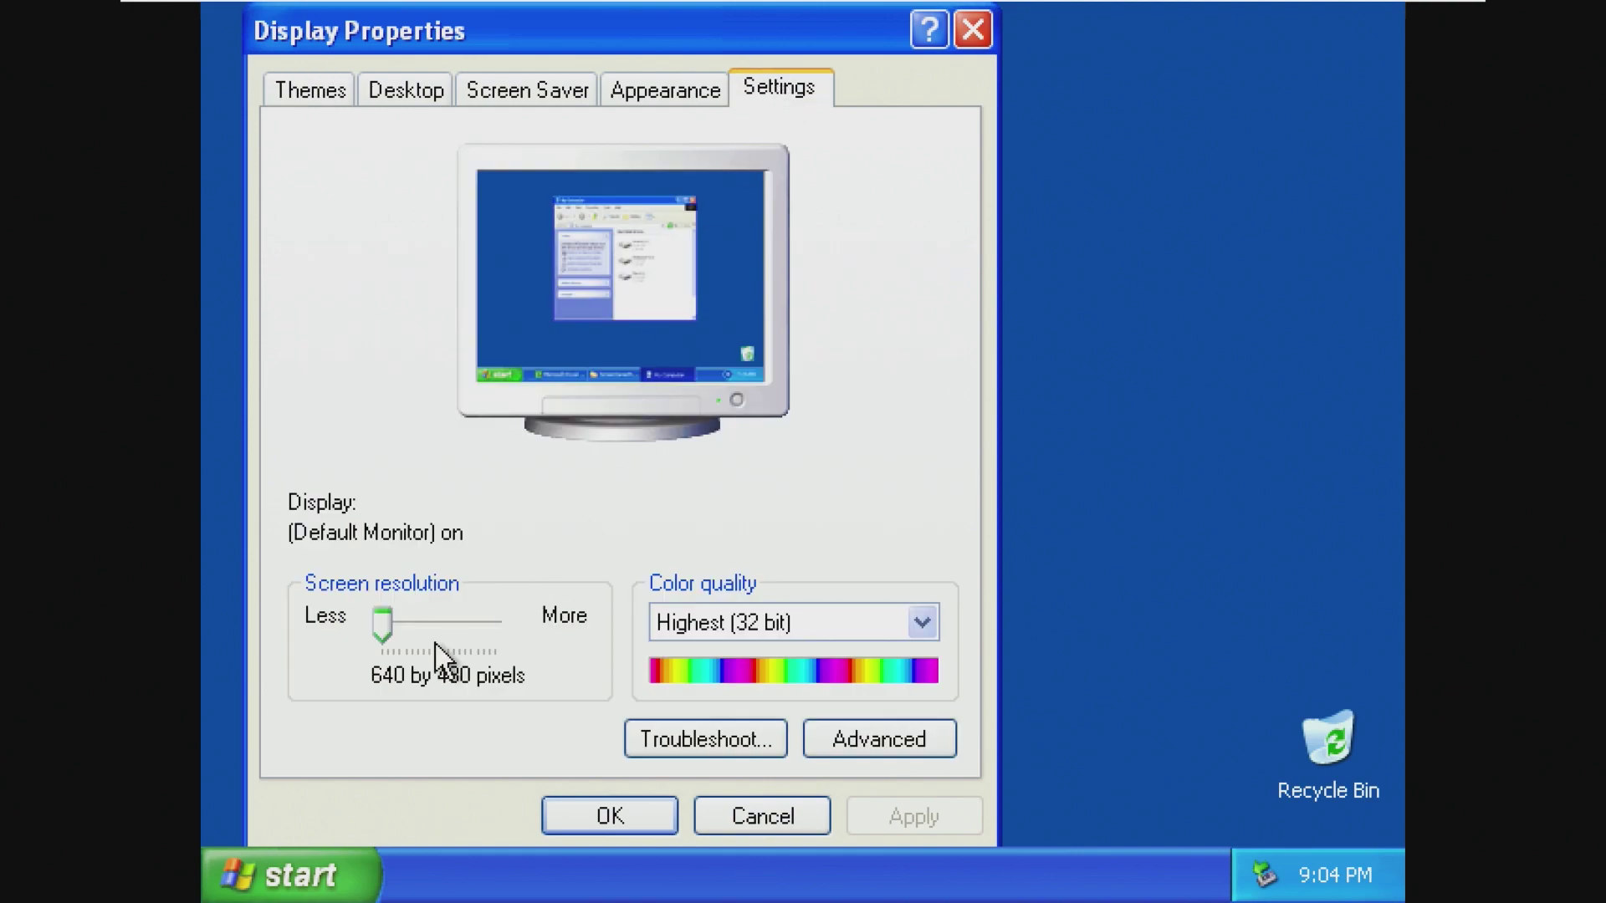
left_click(441, 653)
left_click(869, 811)
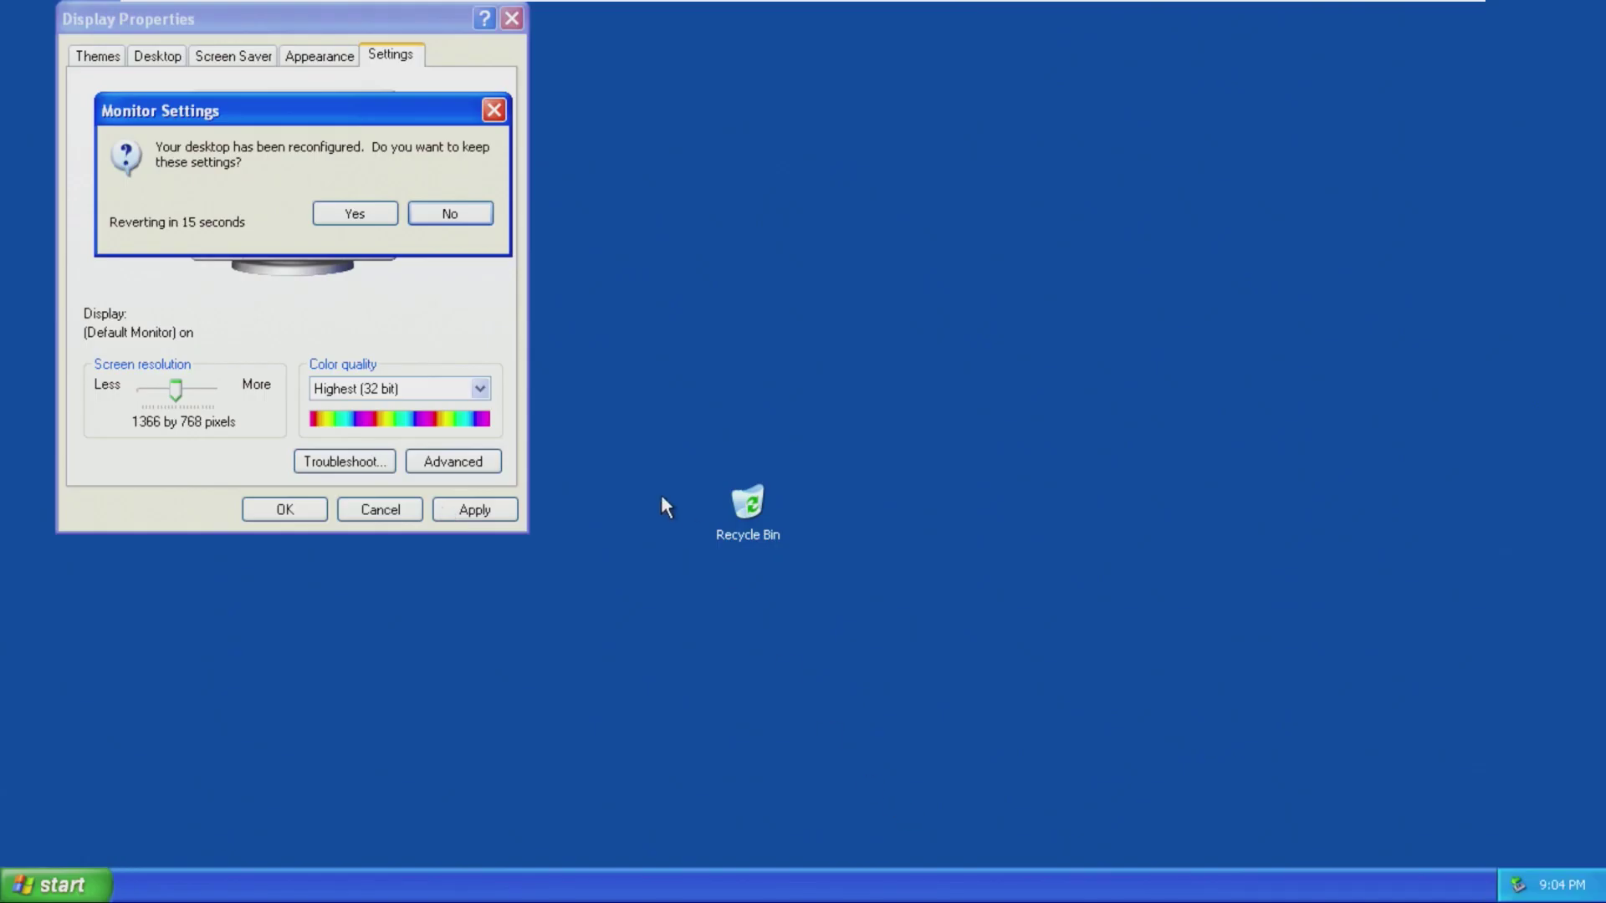
left_click(339, 219)
left_click(285, 510)
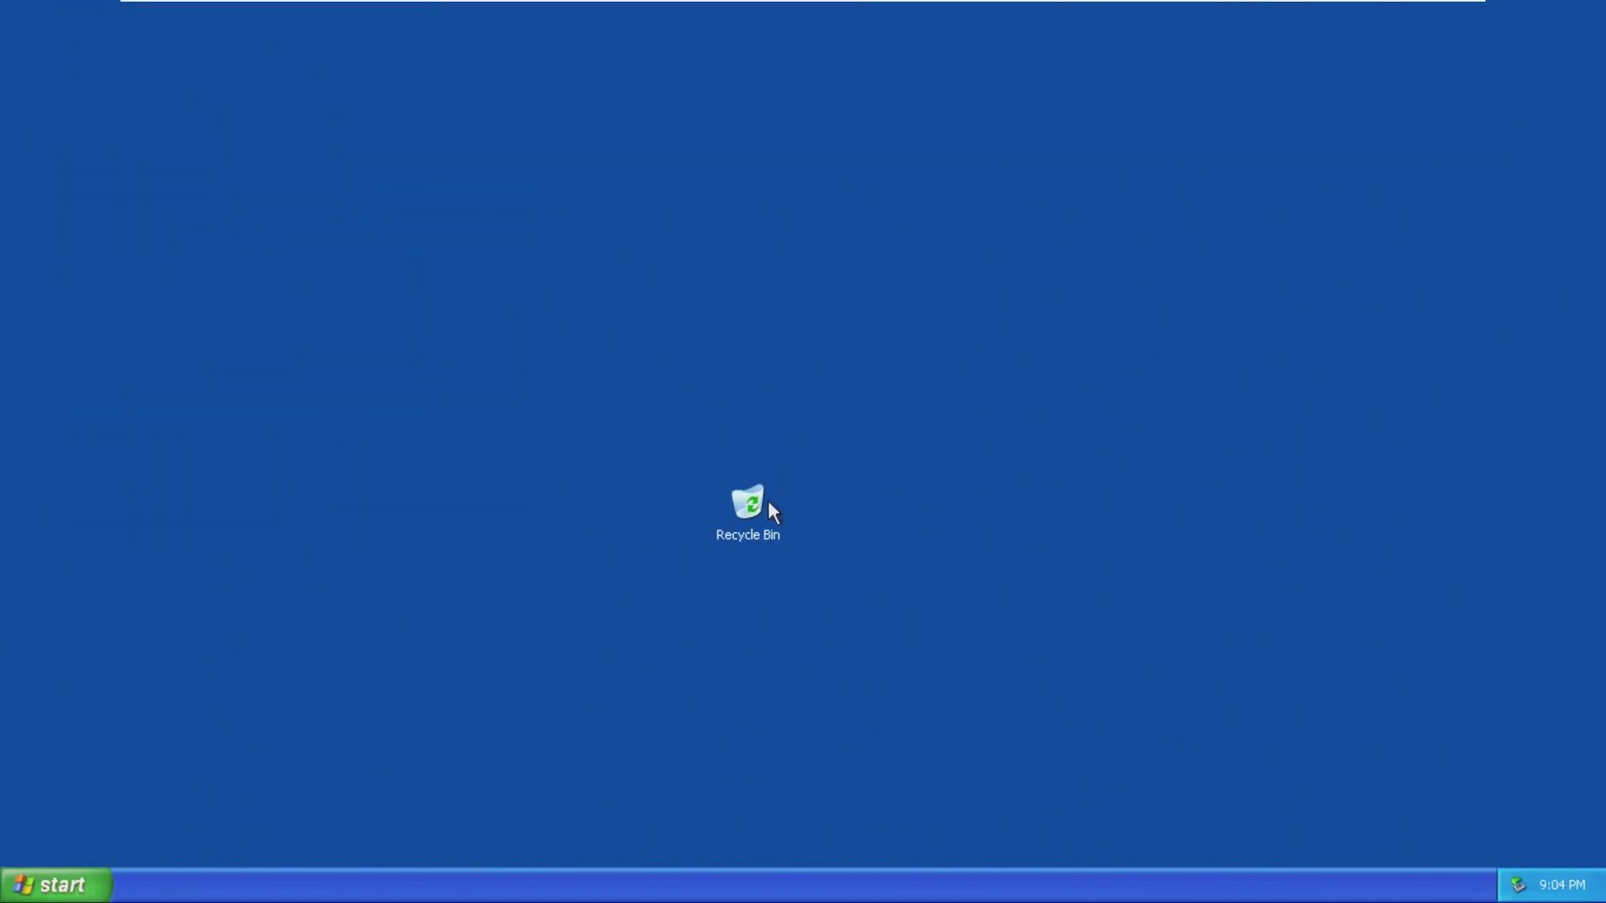
Step: Drag the Recycle Bin to the bottom-right corner and apply the Bliss wallpaper
left_click_drag(1544, 814, 1544, 816)
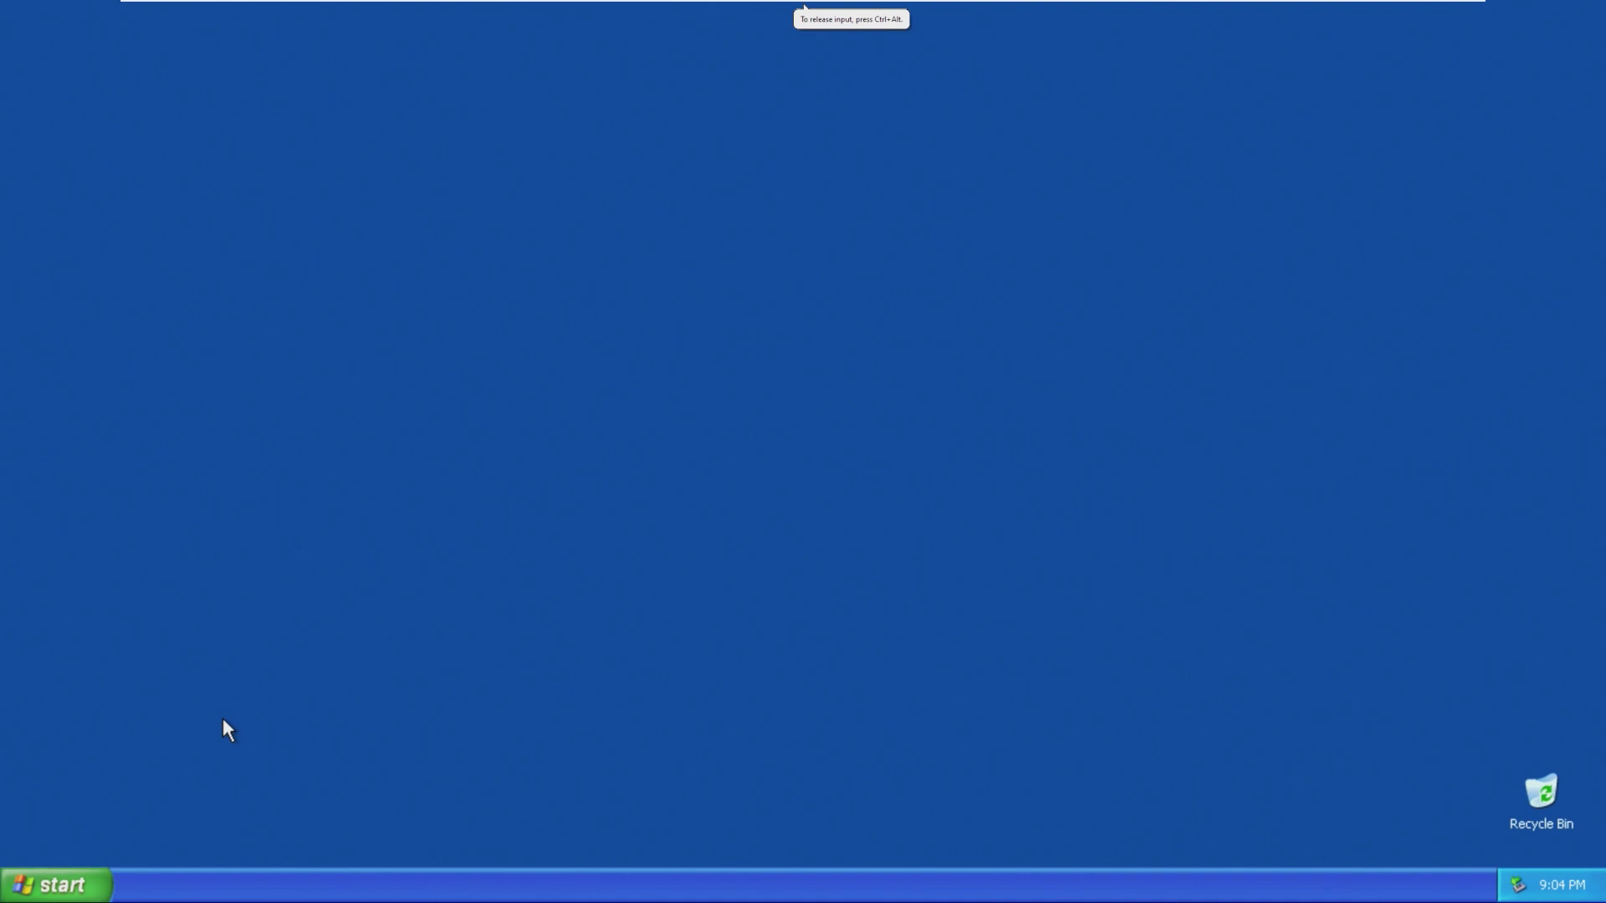
left_click_drag(86, 789, 1330, 279)
right_click(1190, 266)
left_click(1212, 410)
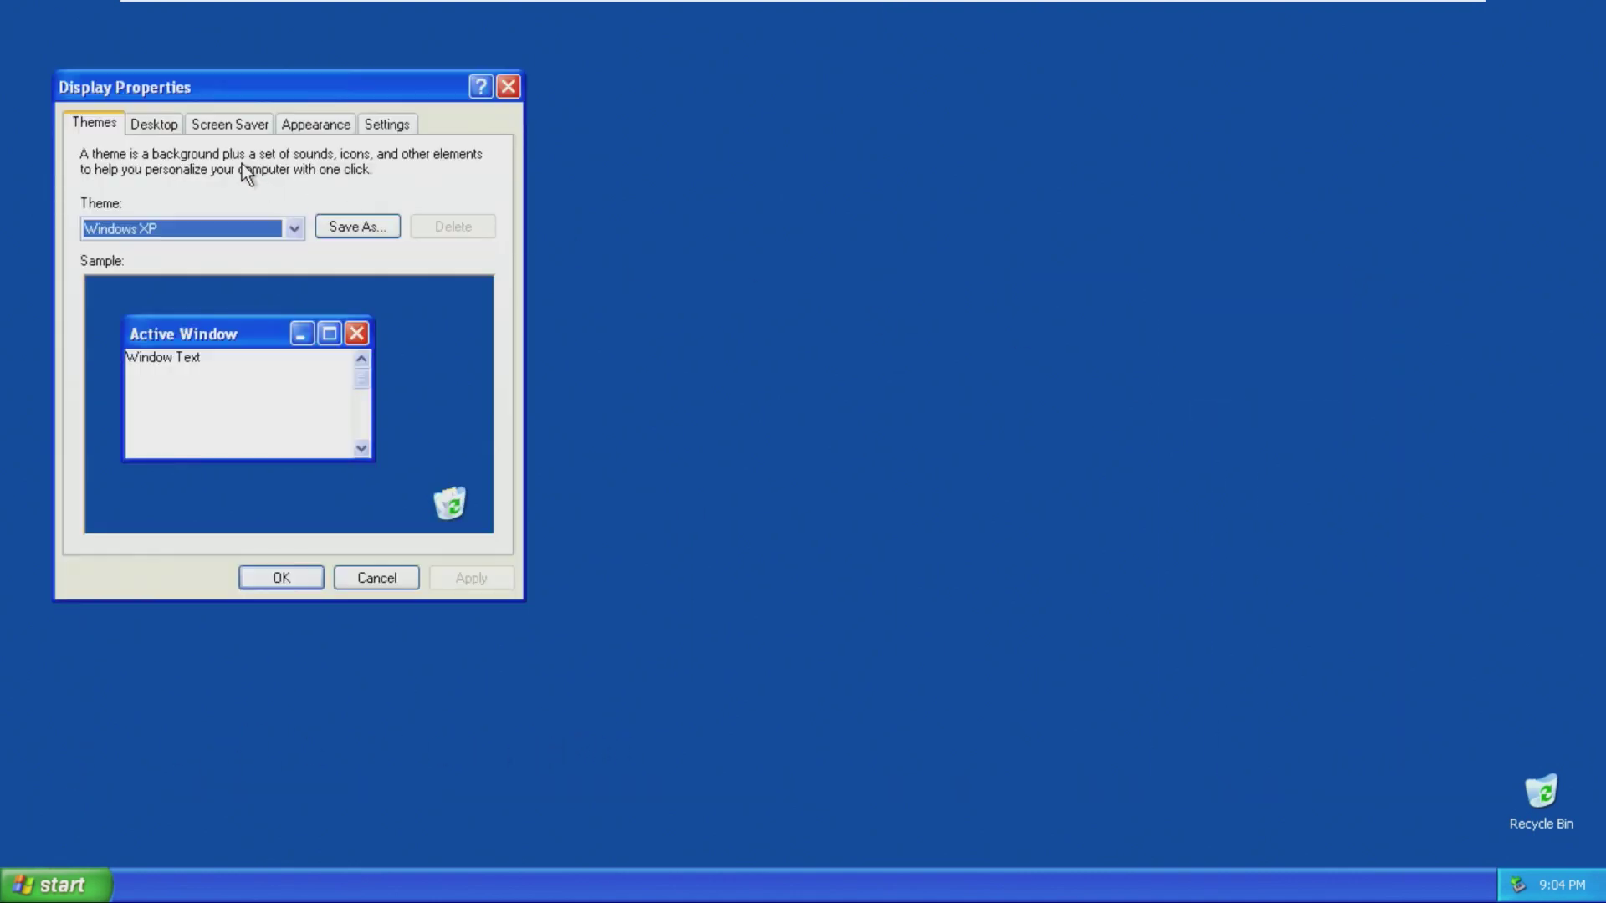
left_click(156, 124)
left_click(124, 413)
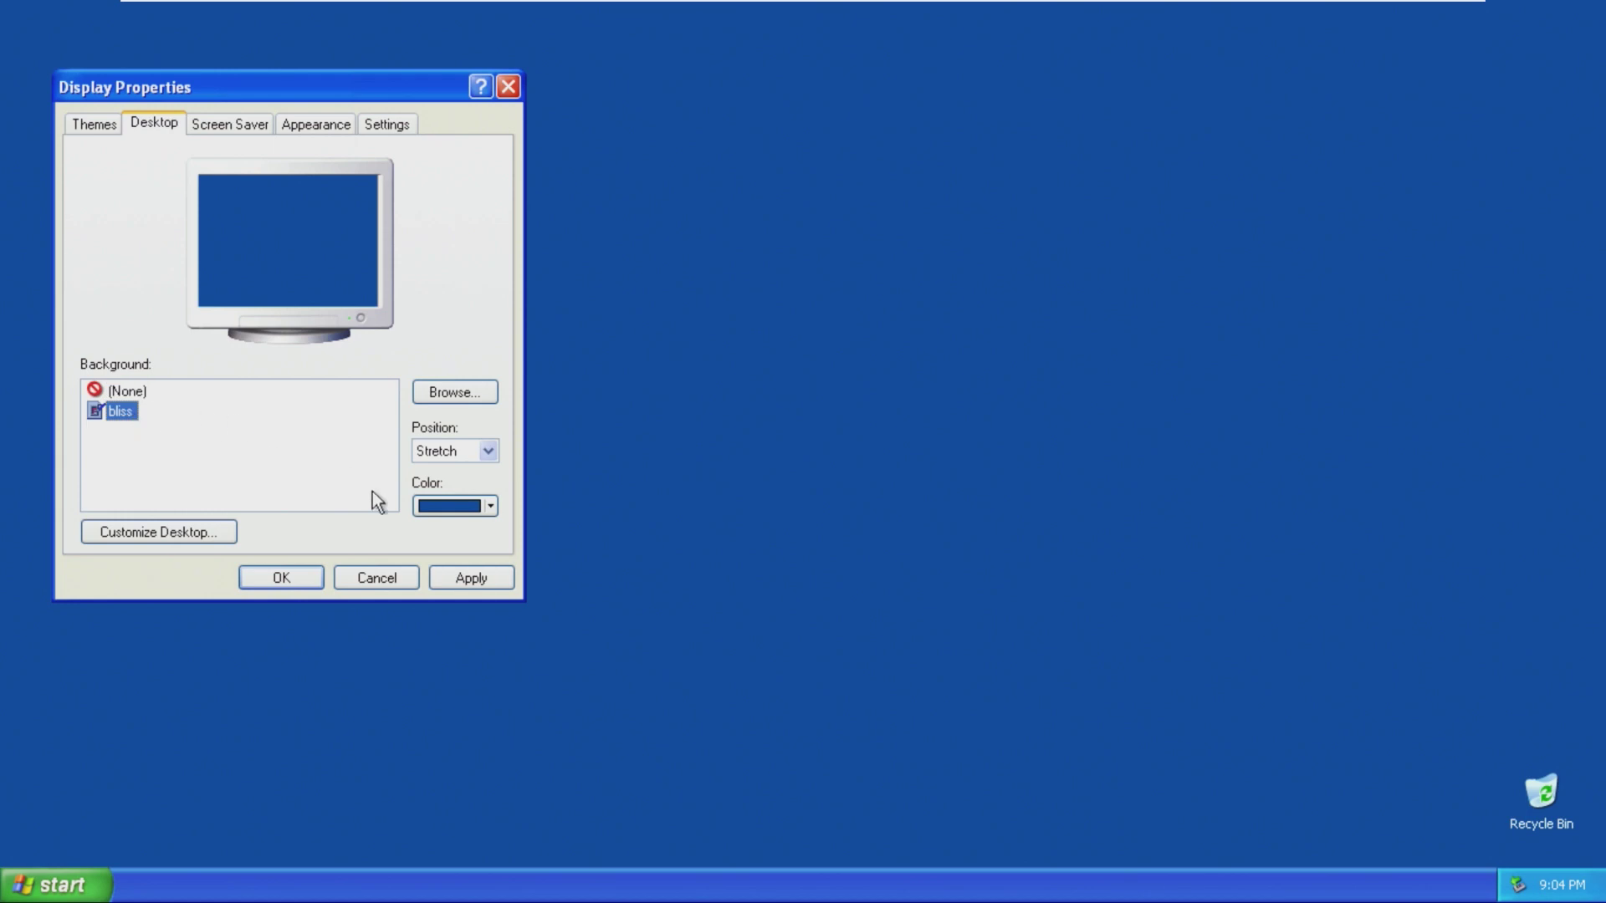
left_click(471, 578)
Step: Switch the desktop background to (None) to keep the plain blue background
left_click(125, 391)
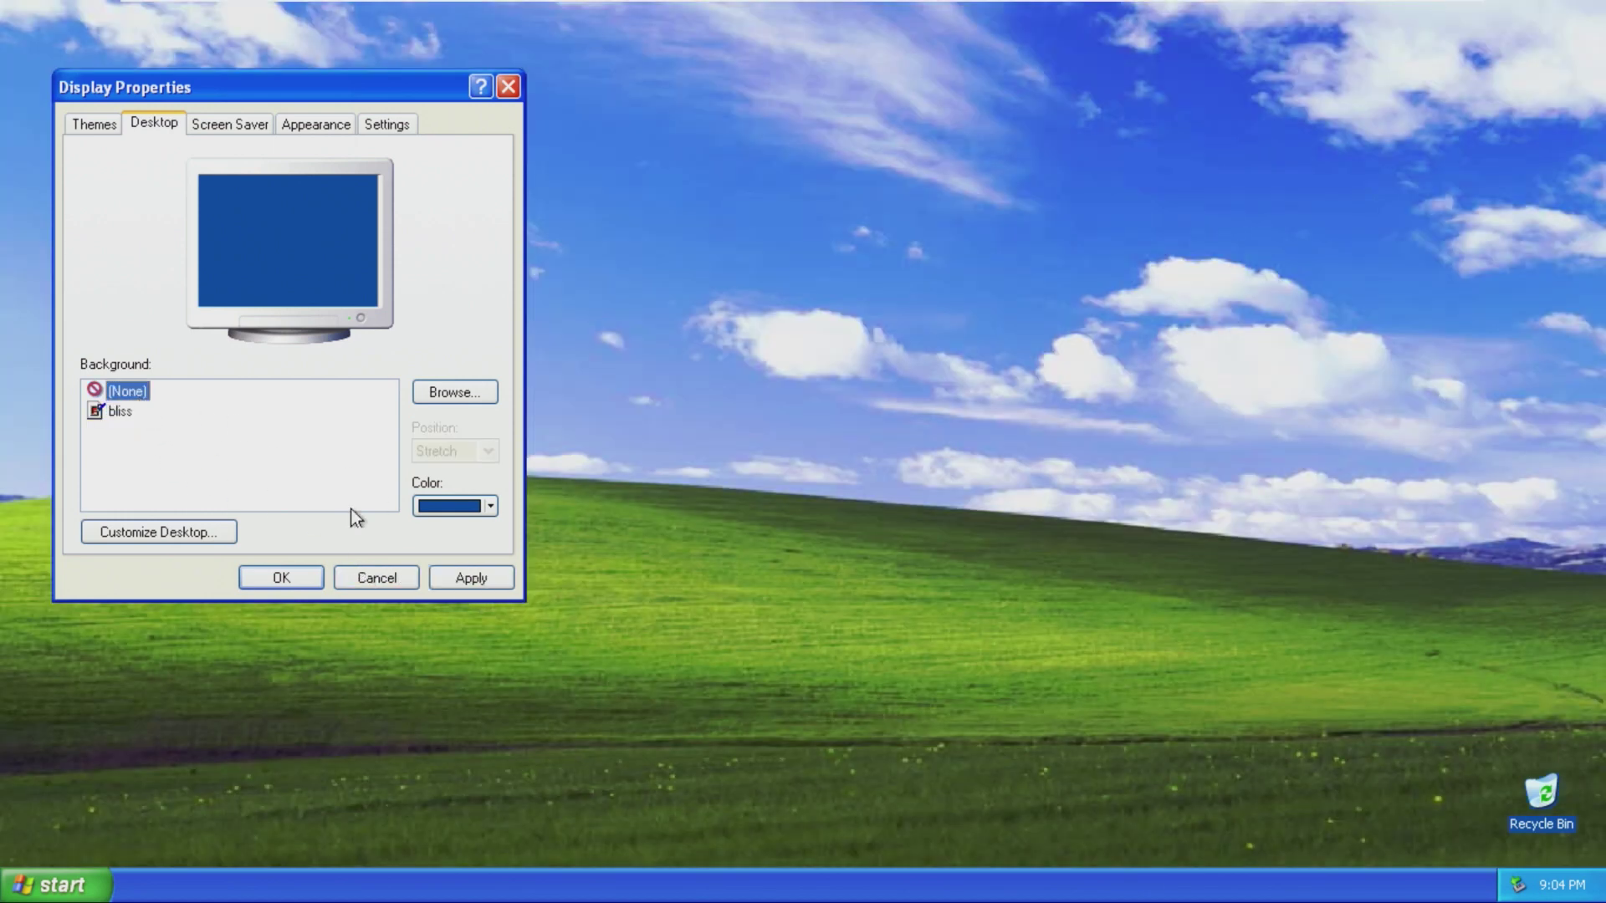
left_click(468, 578)
left_click(508, 86)
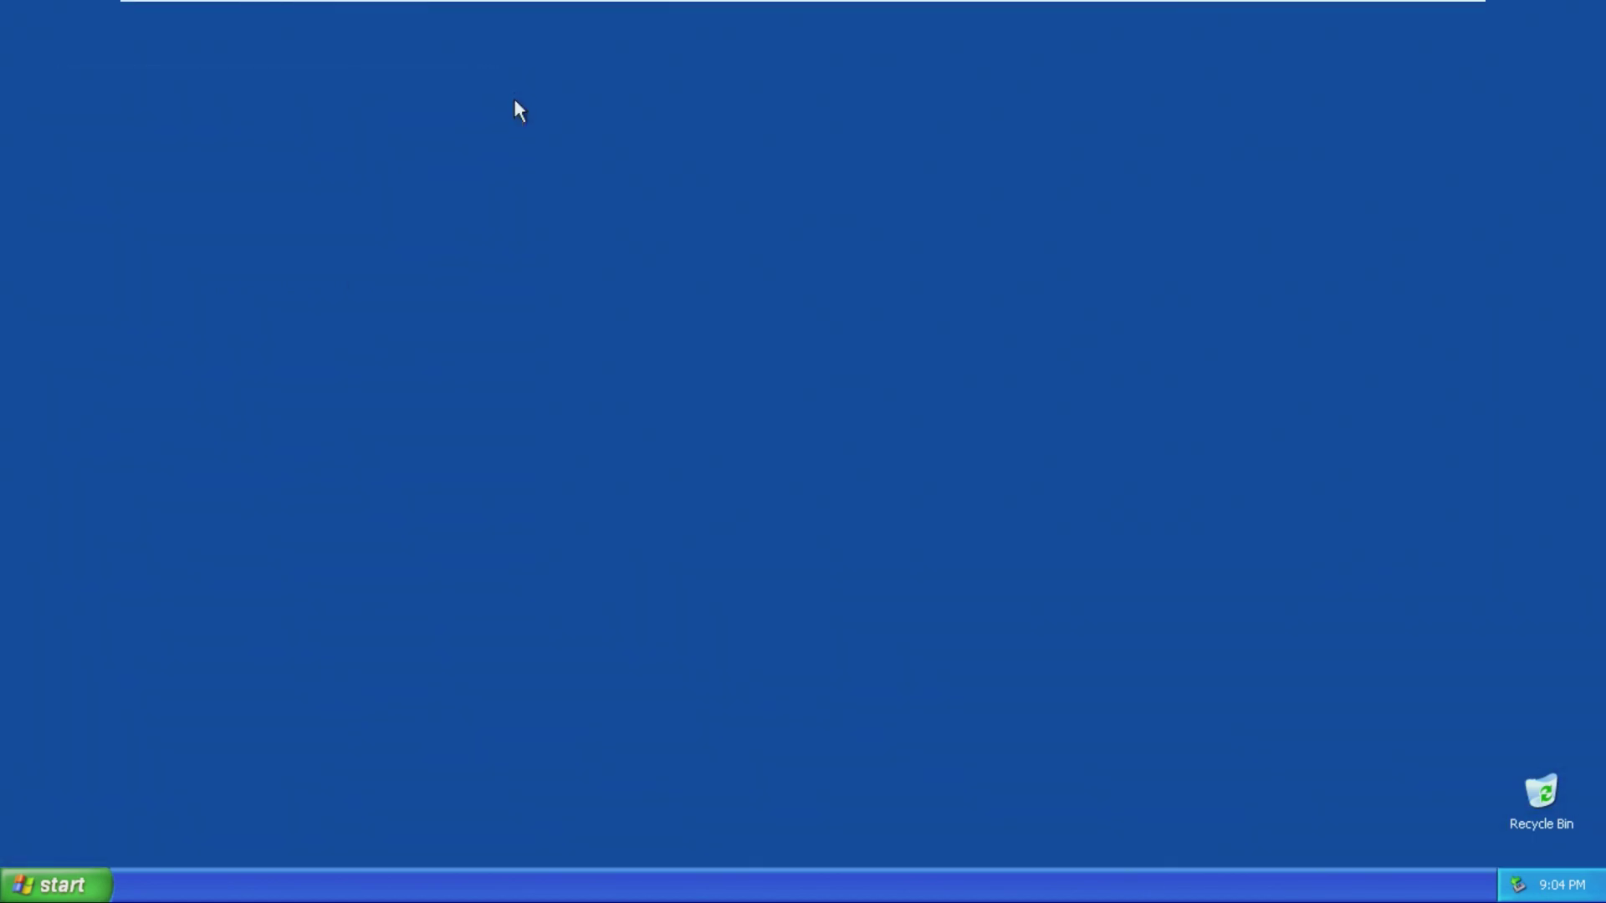
Step: Glance at the Date and Time settings, then reselect the Recycle Bin in the corner
right_click(1549, 884)
left_click(1430, 669)
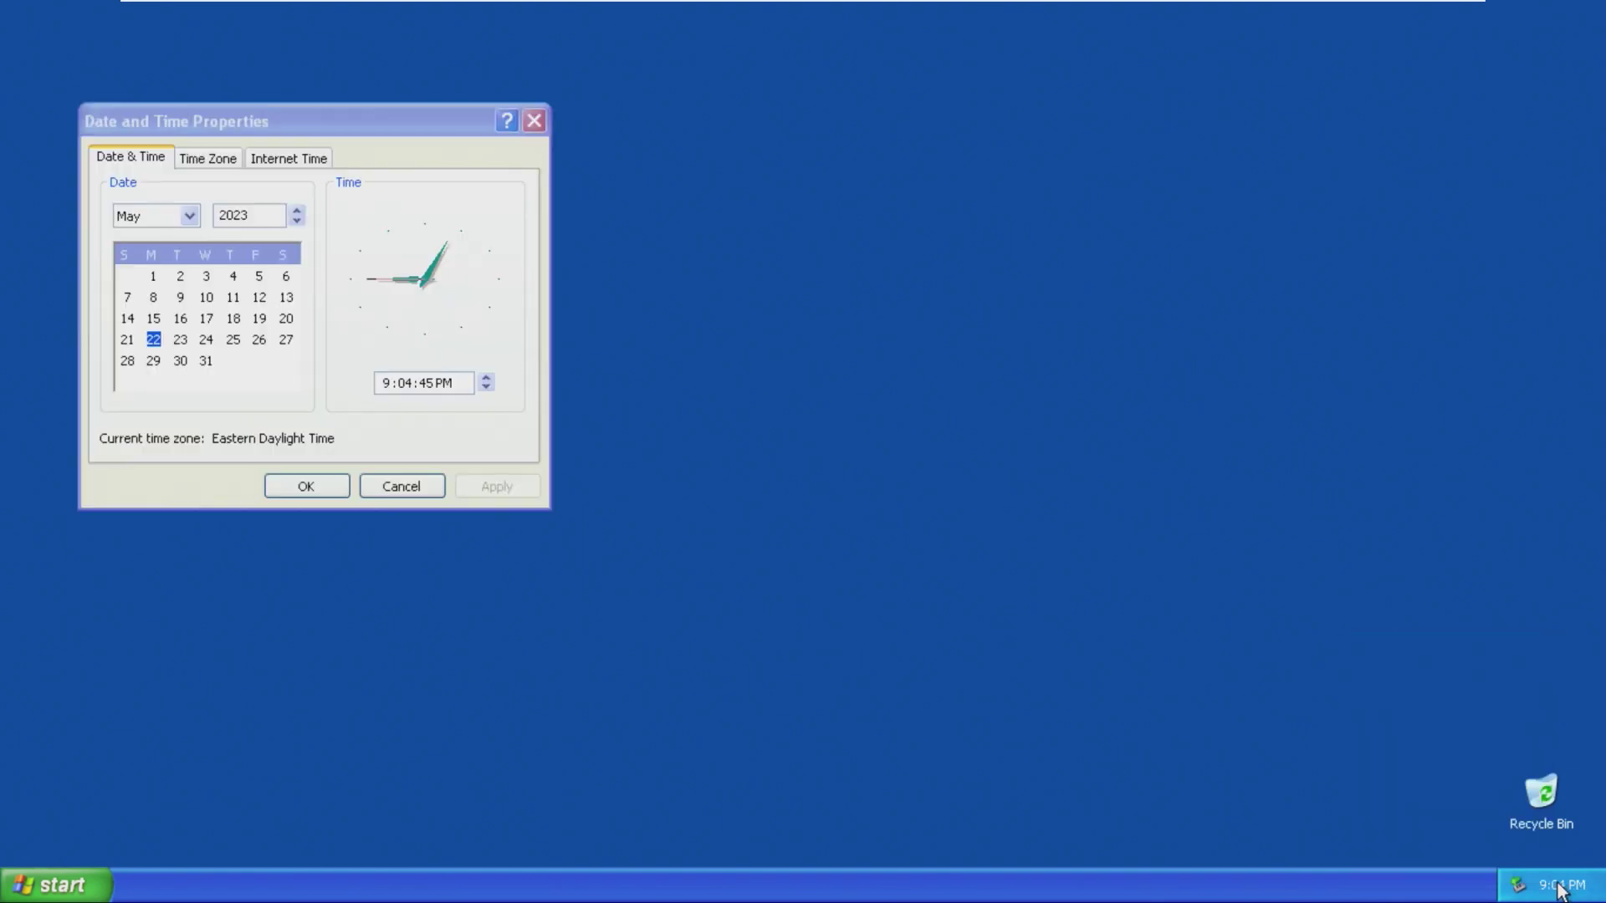
left_click(539, 112)
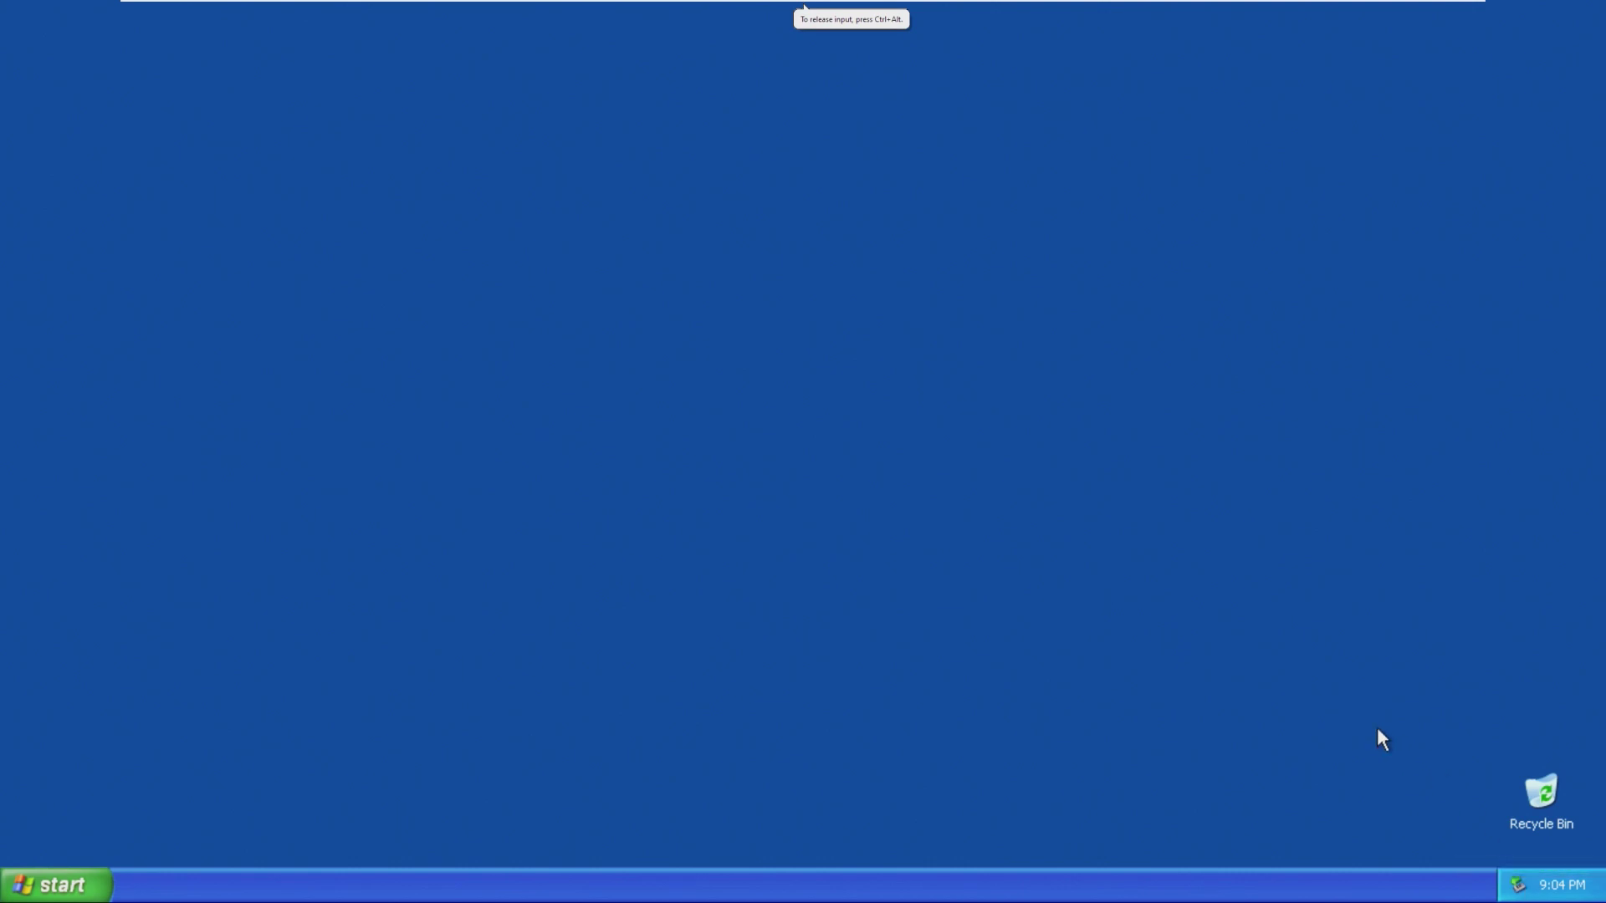
left_click(1541, 785)
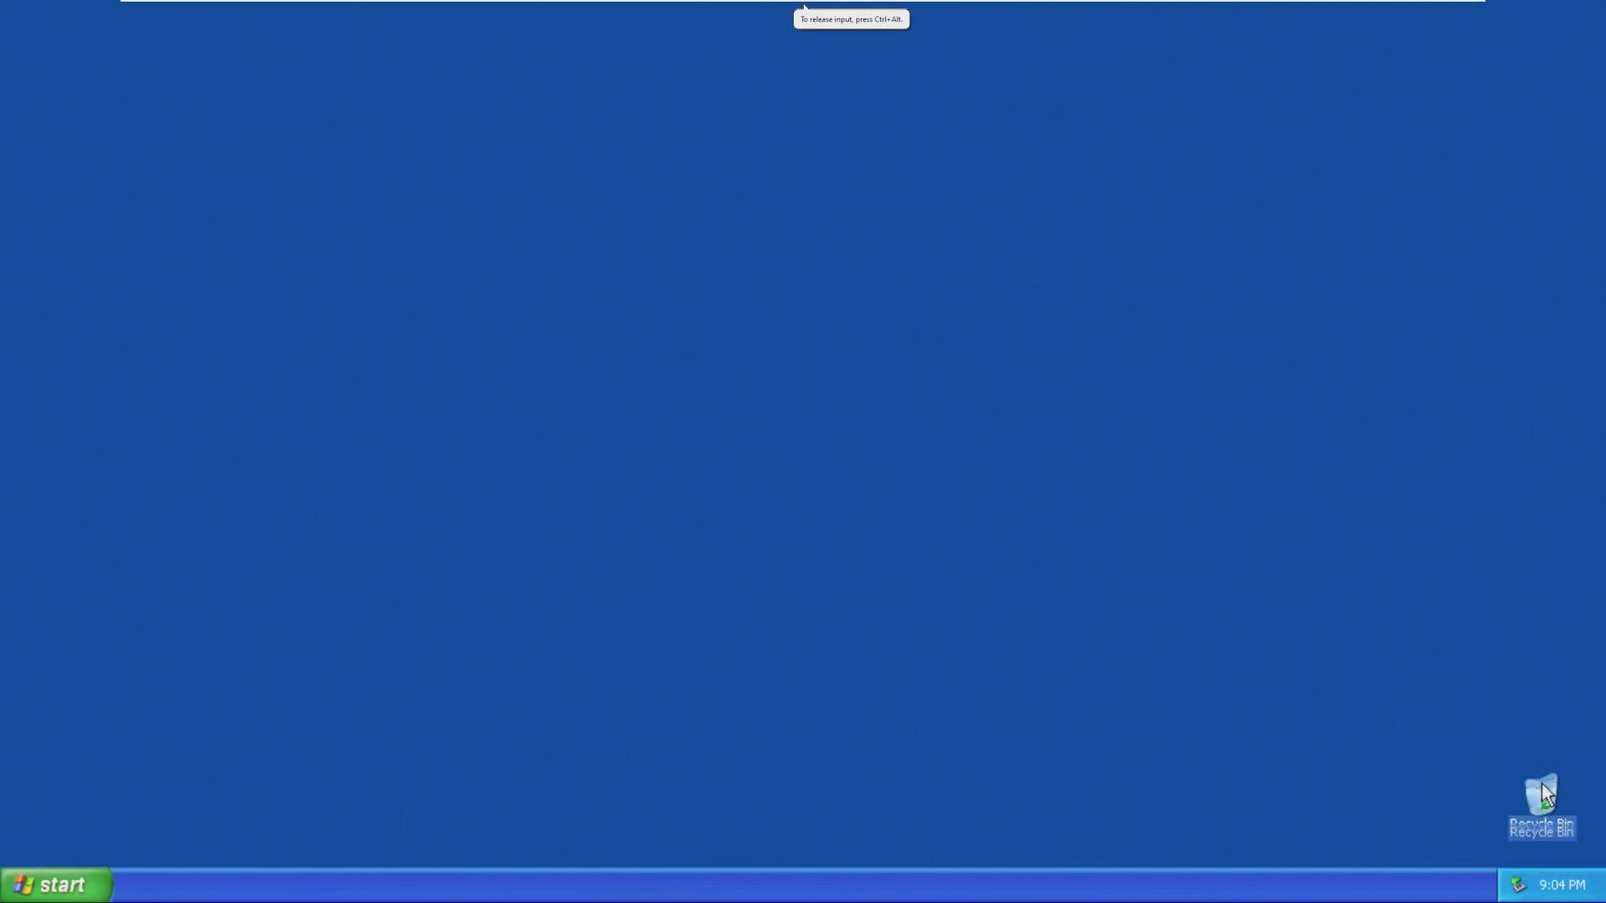
left_click_drag(1380, 741, 220, 800)
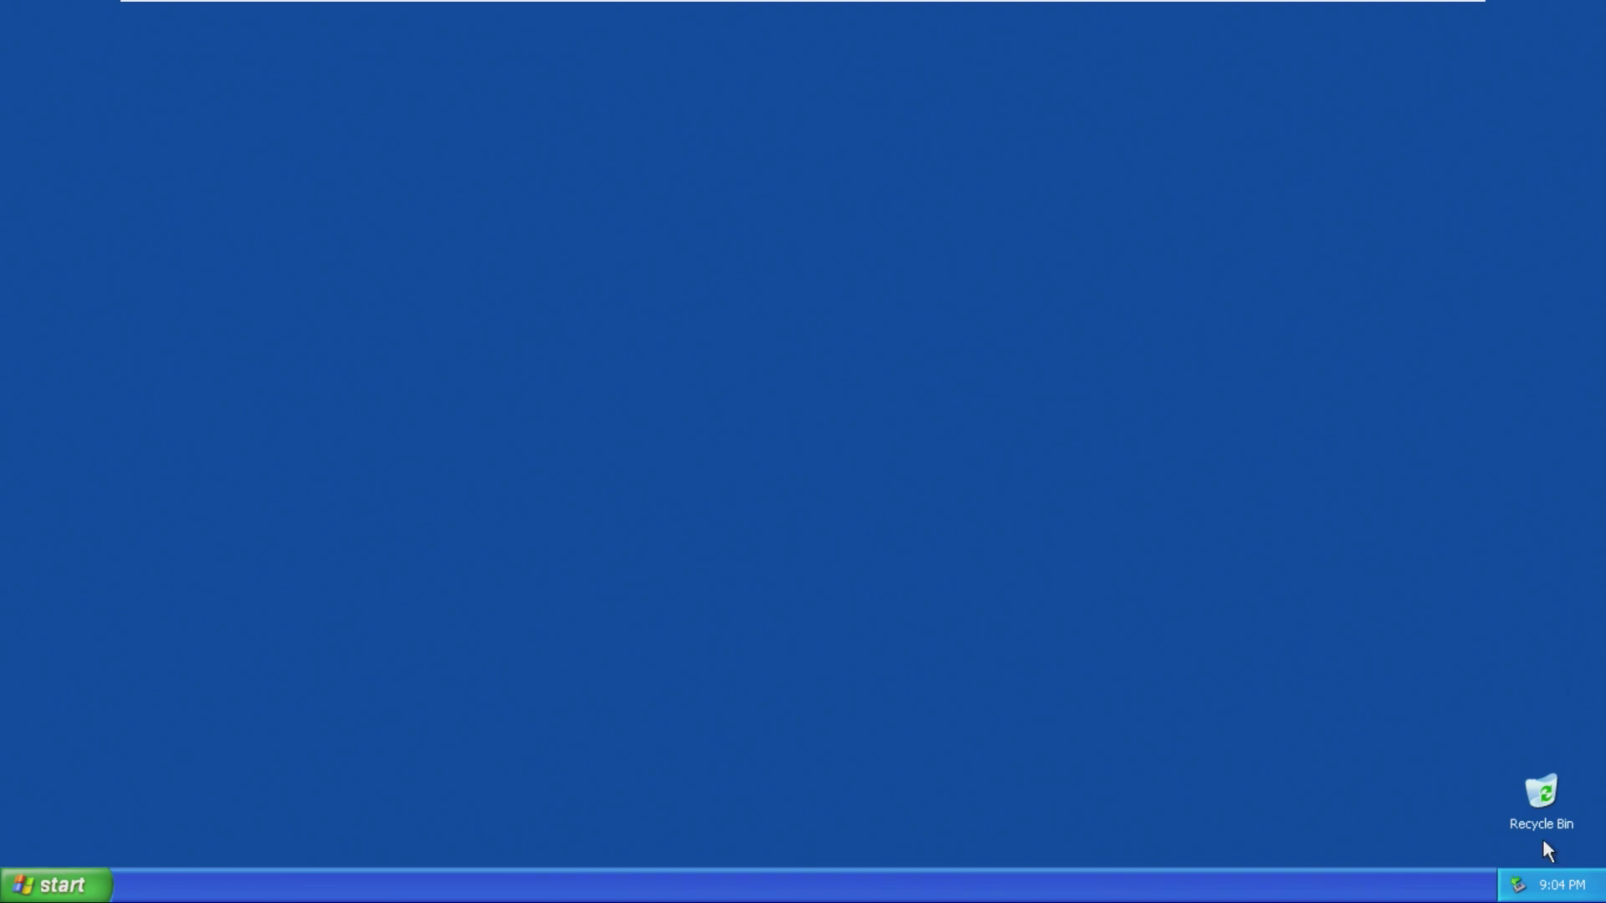
left_click_drag(1557, 841, 890, 612)
Step: Check the Windows Messenger shortcut's properties from the Start menu, then close them
left_click(33, 886)
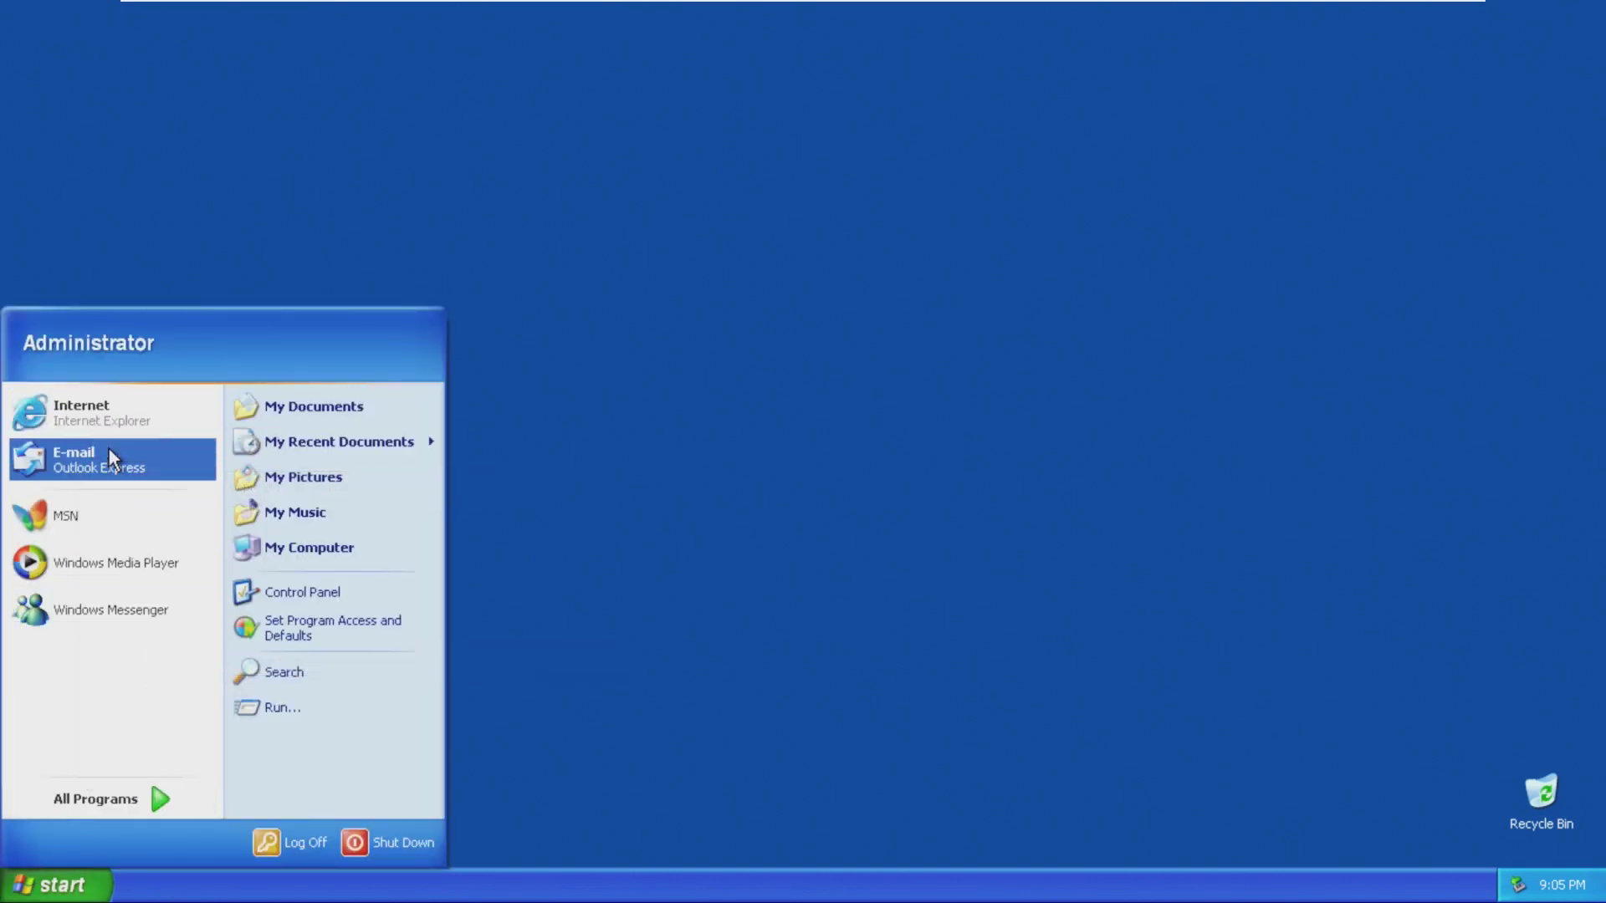
right_click(85, 603)
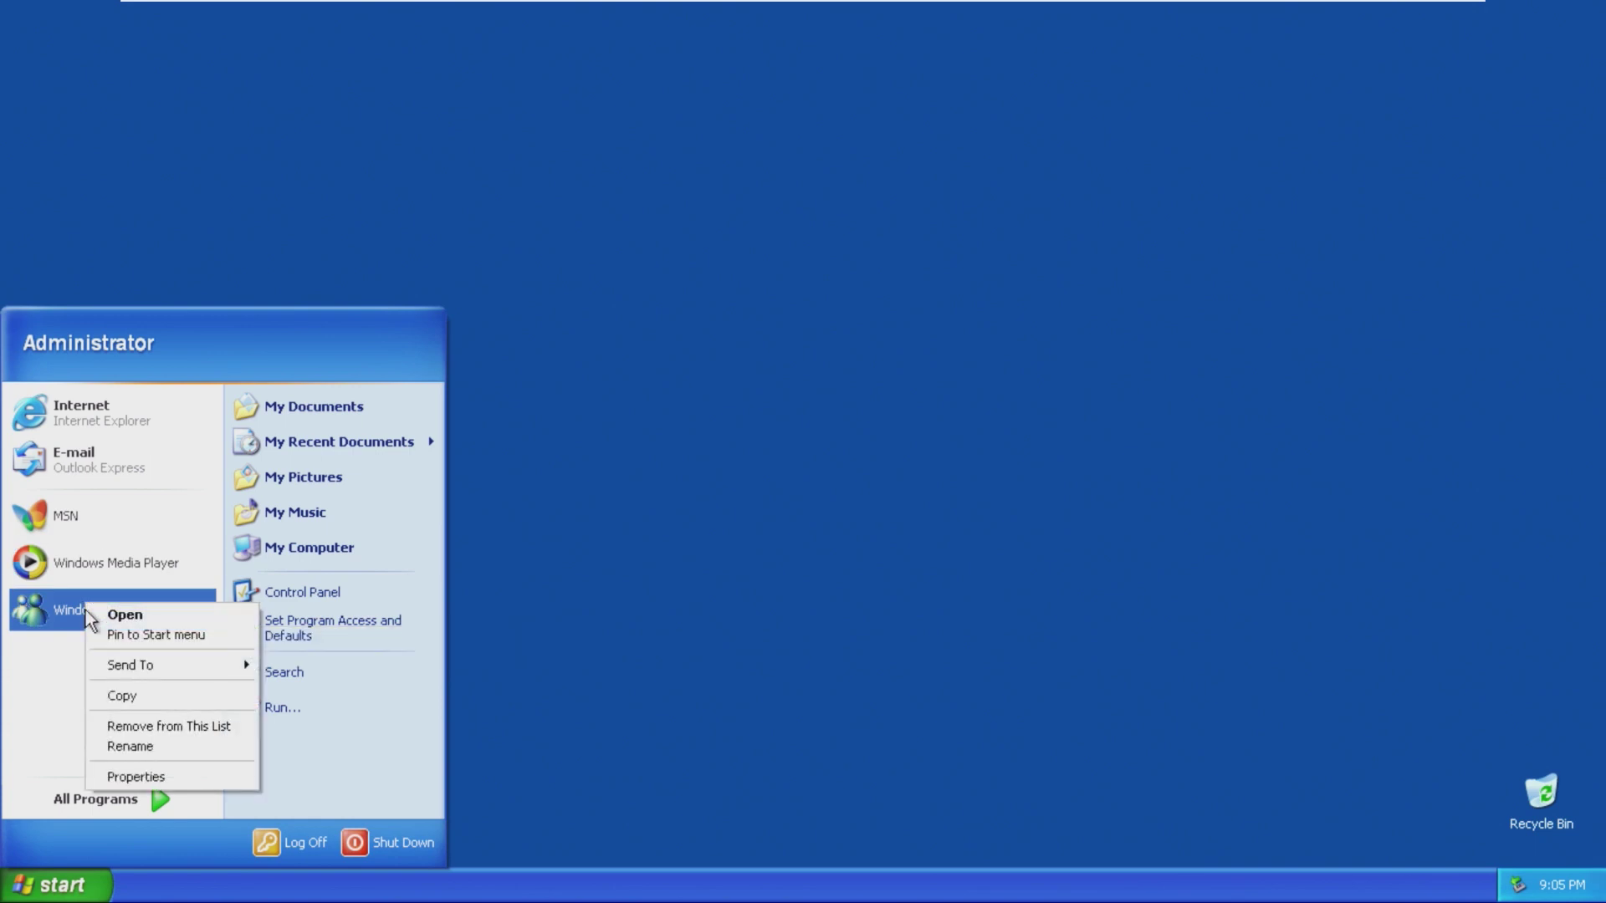
left_click(187, 771)
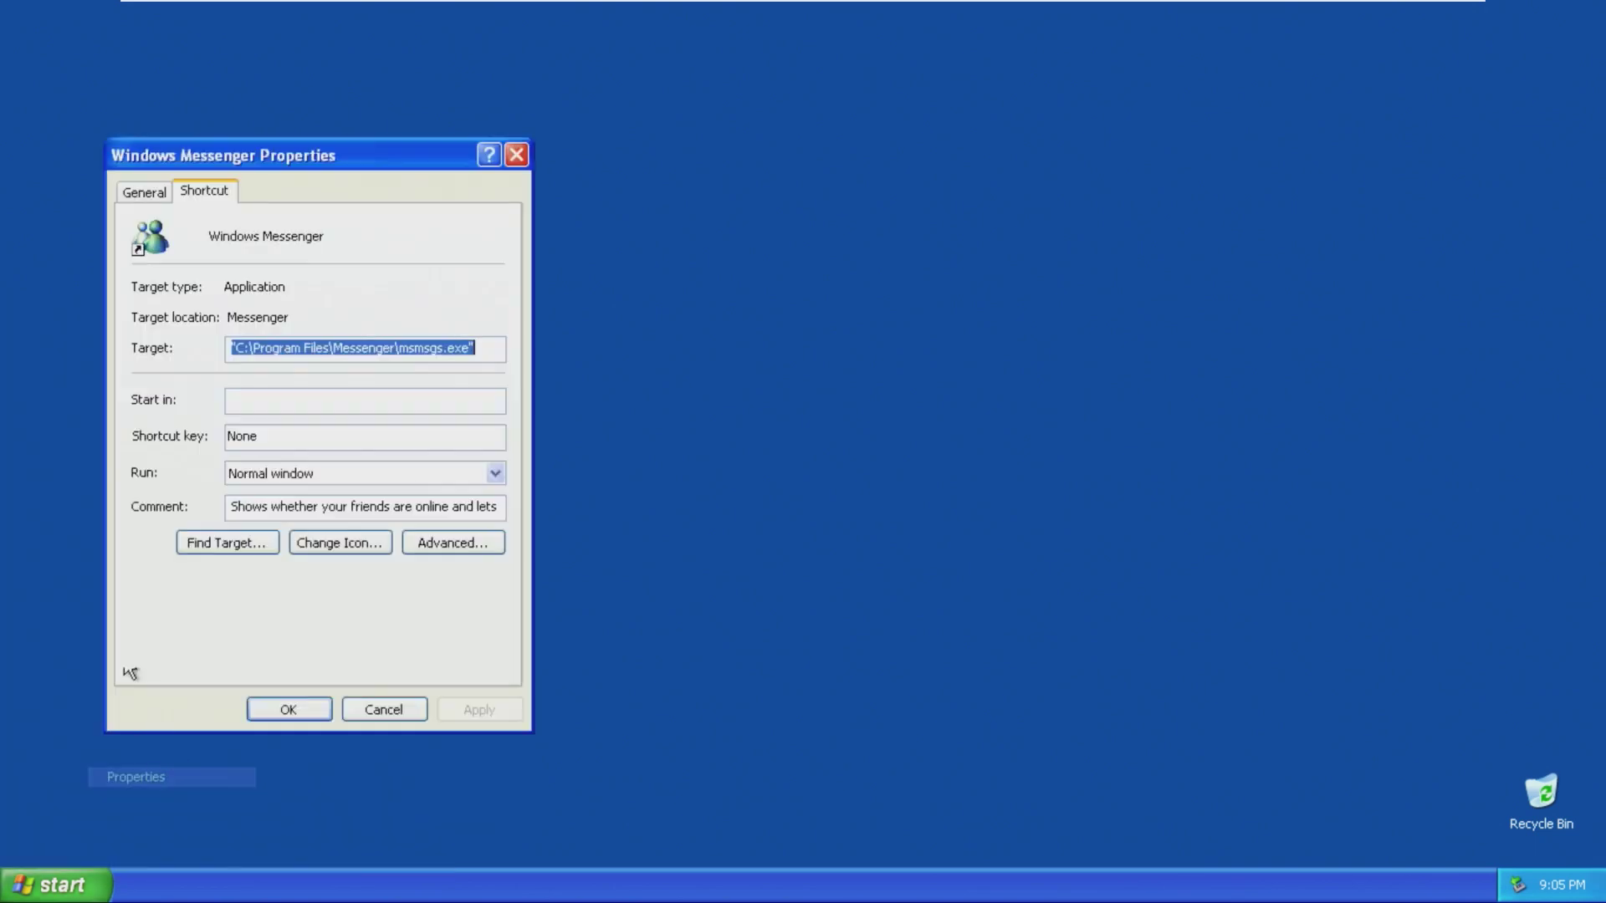
left_click(516, 155)
Step: Navigate Start > All Programs > Accessories to reach Windows Explorer
left_click(75, 880)
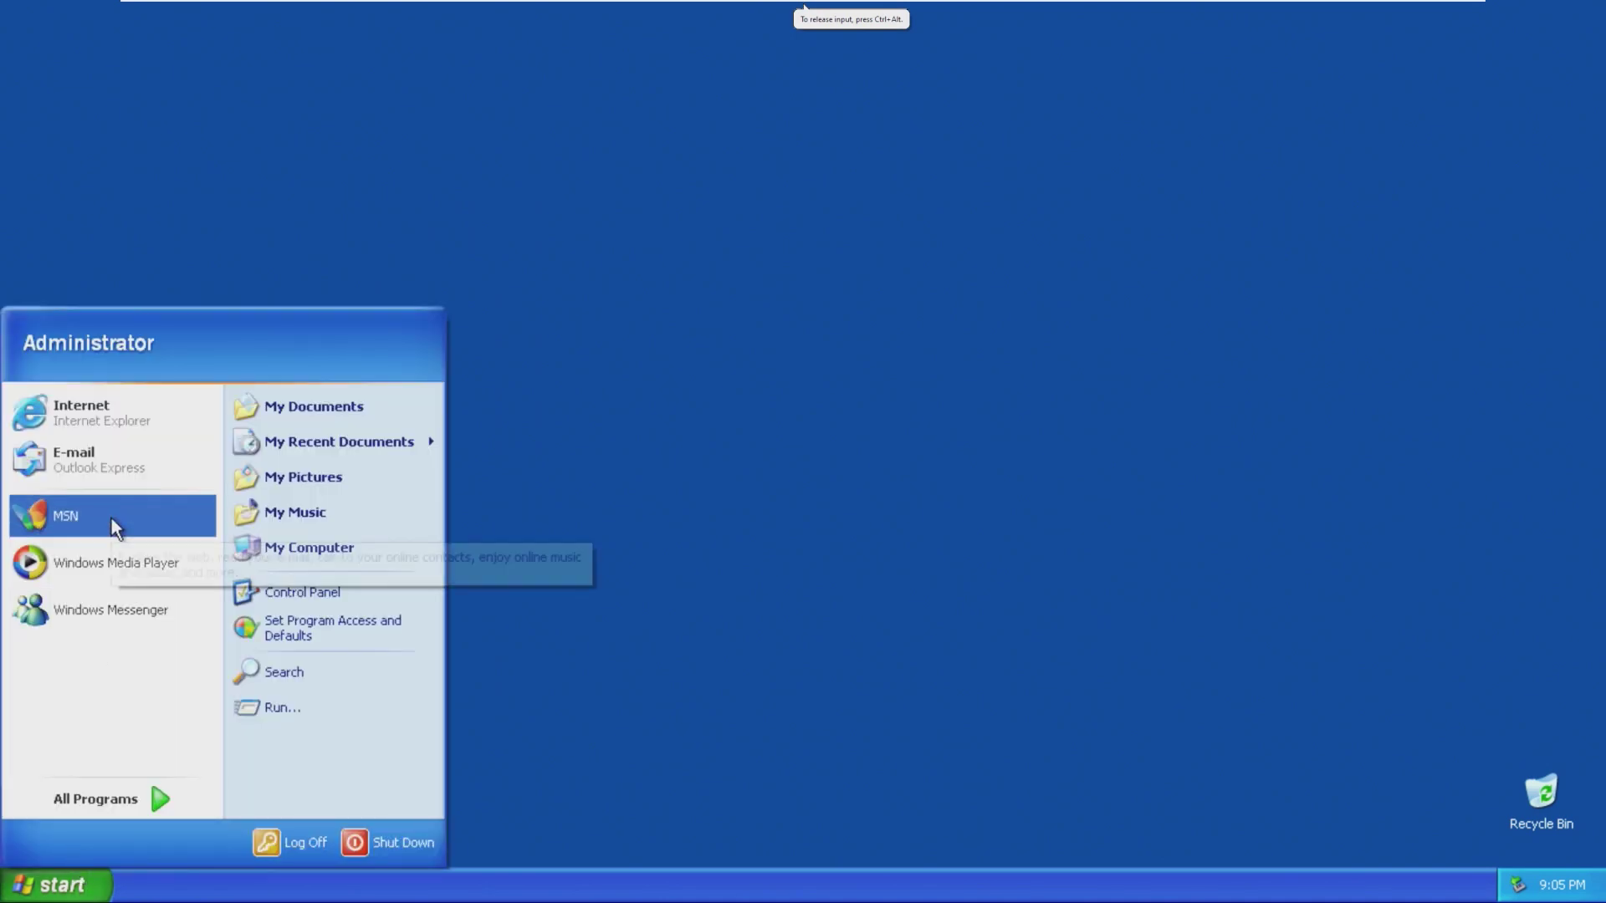
left_click(150, 799)
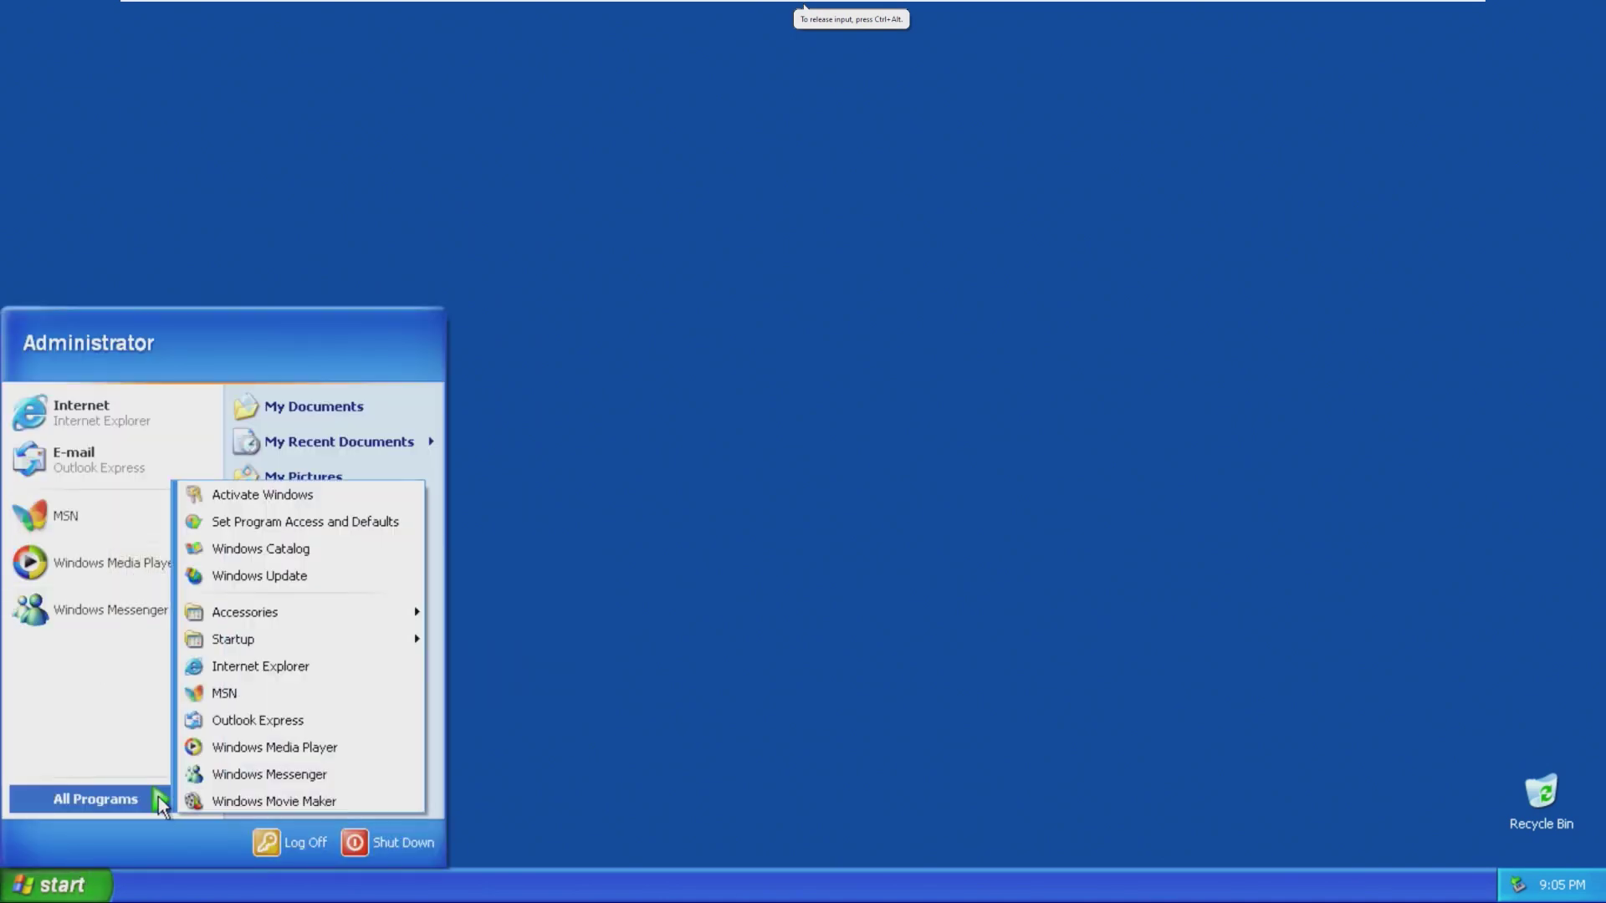
mouse_move(302, 604)
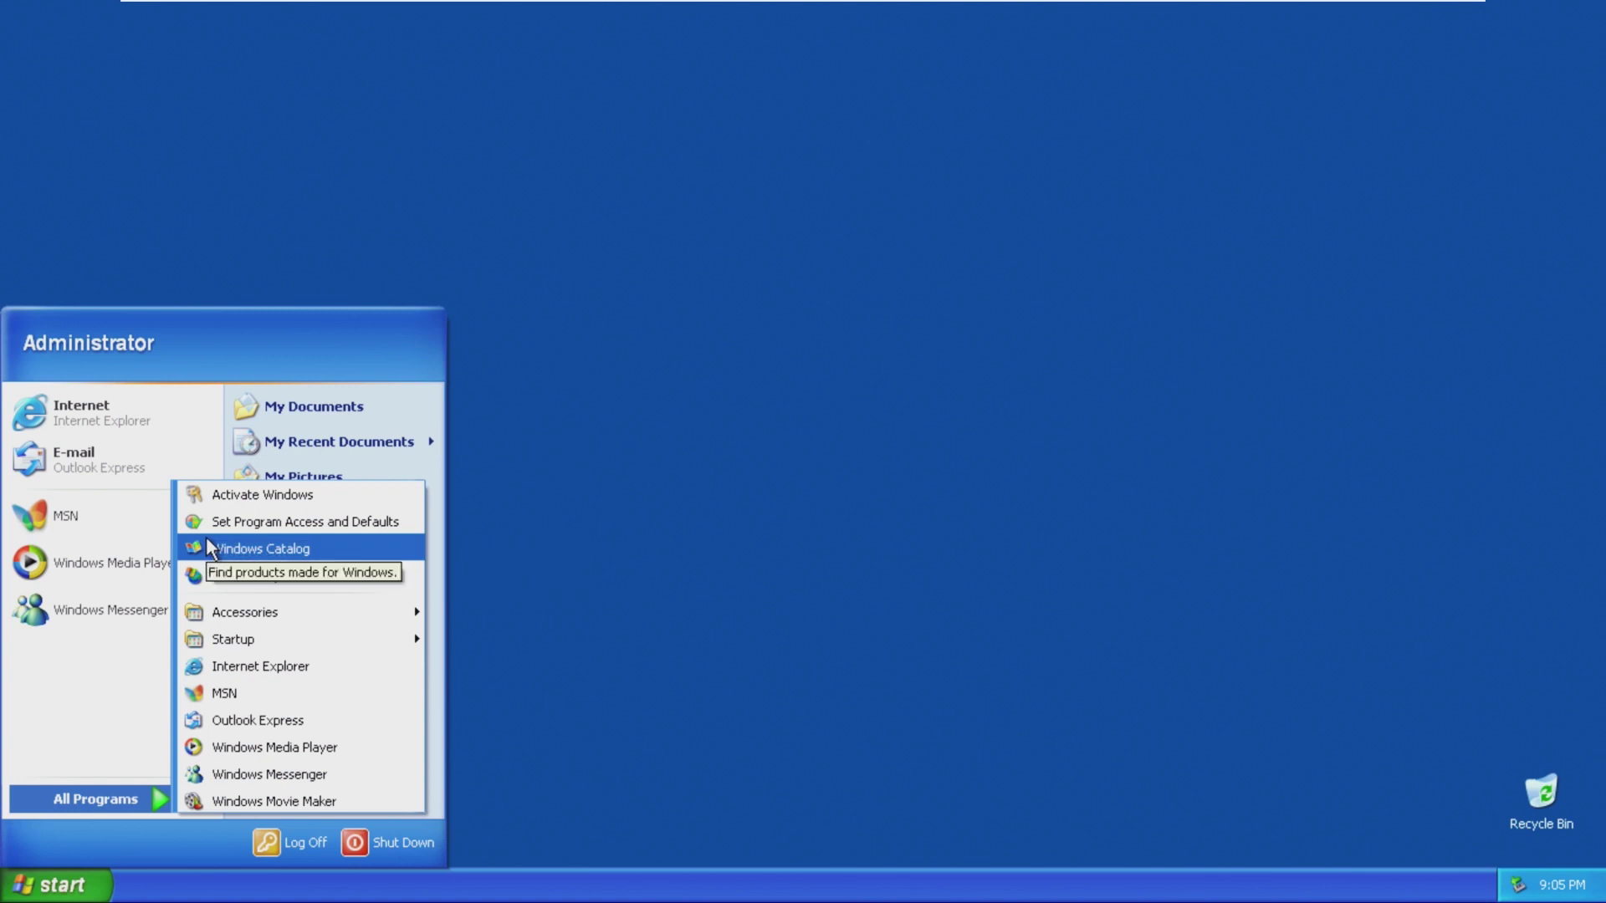
mouse_move(224, 607)
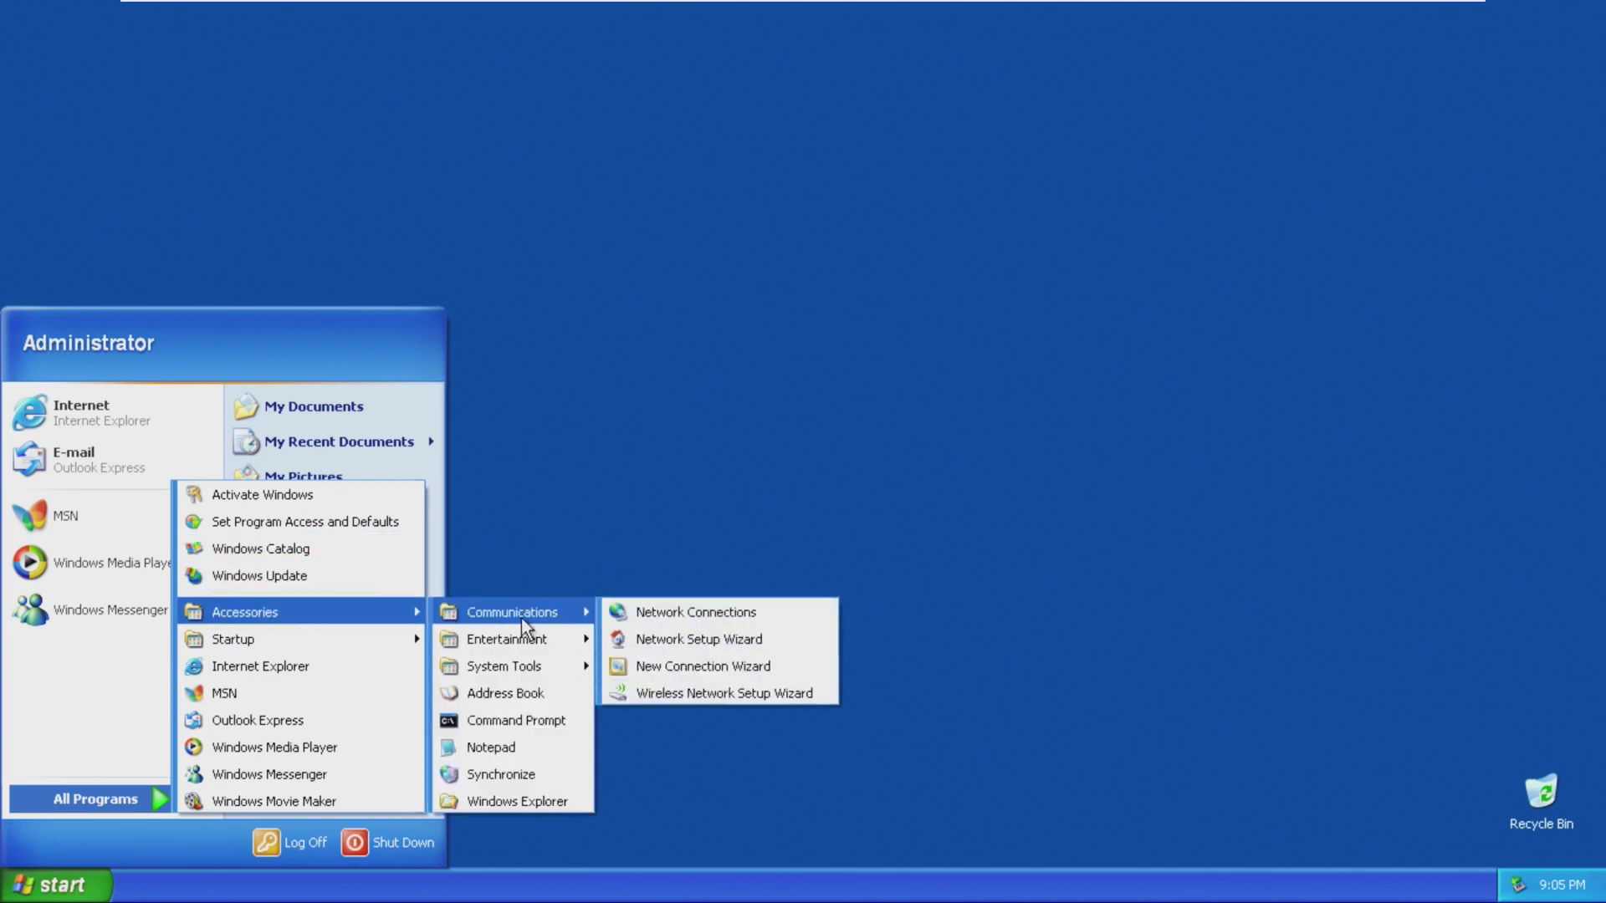
mouse_move(523, 662)
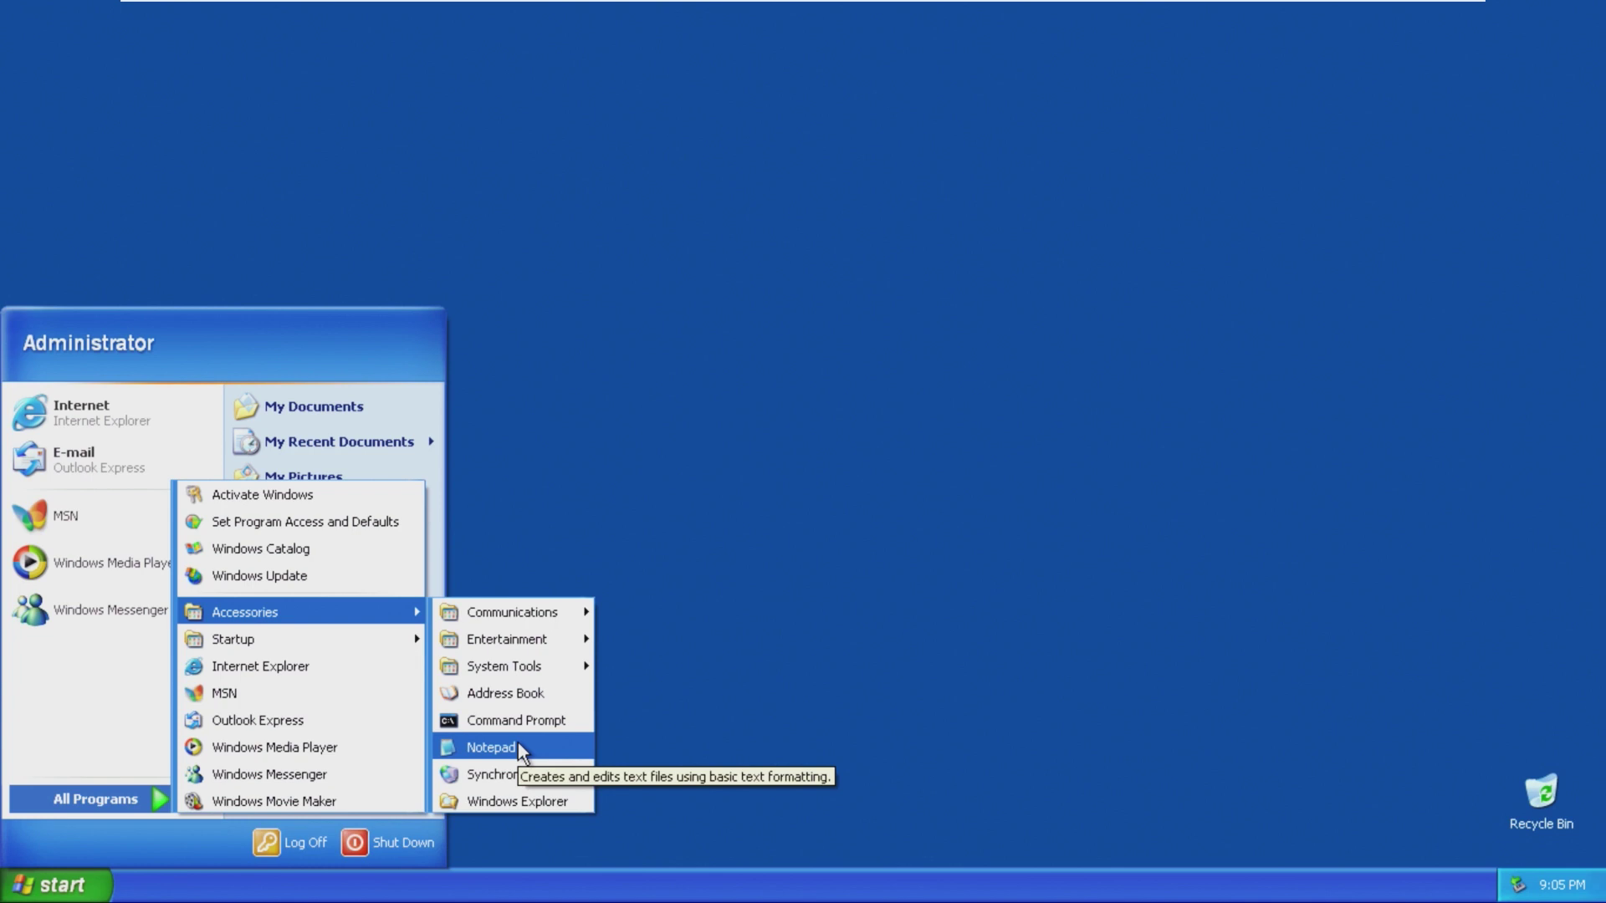
Step: Launch Windows Explorer, close it, and reopen My Documents from the Start menu
left_click(511, 801)
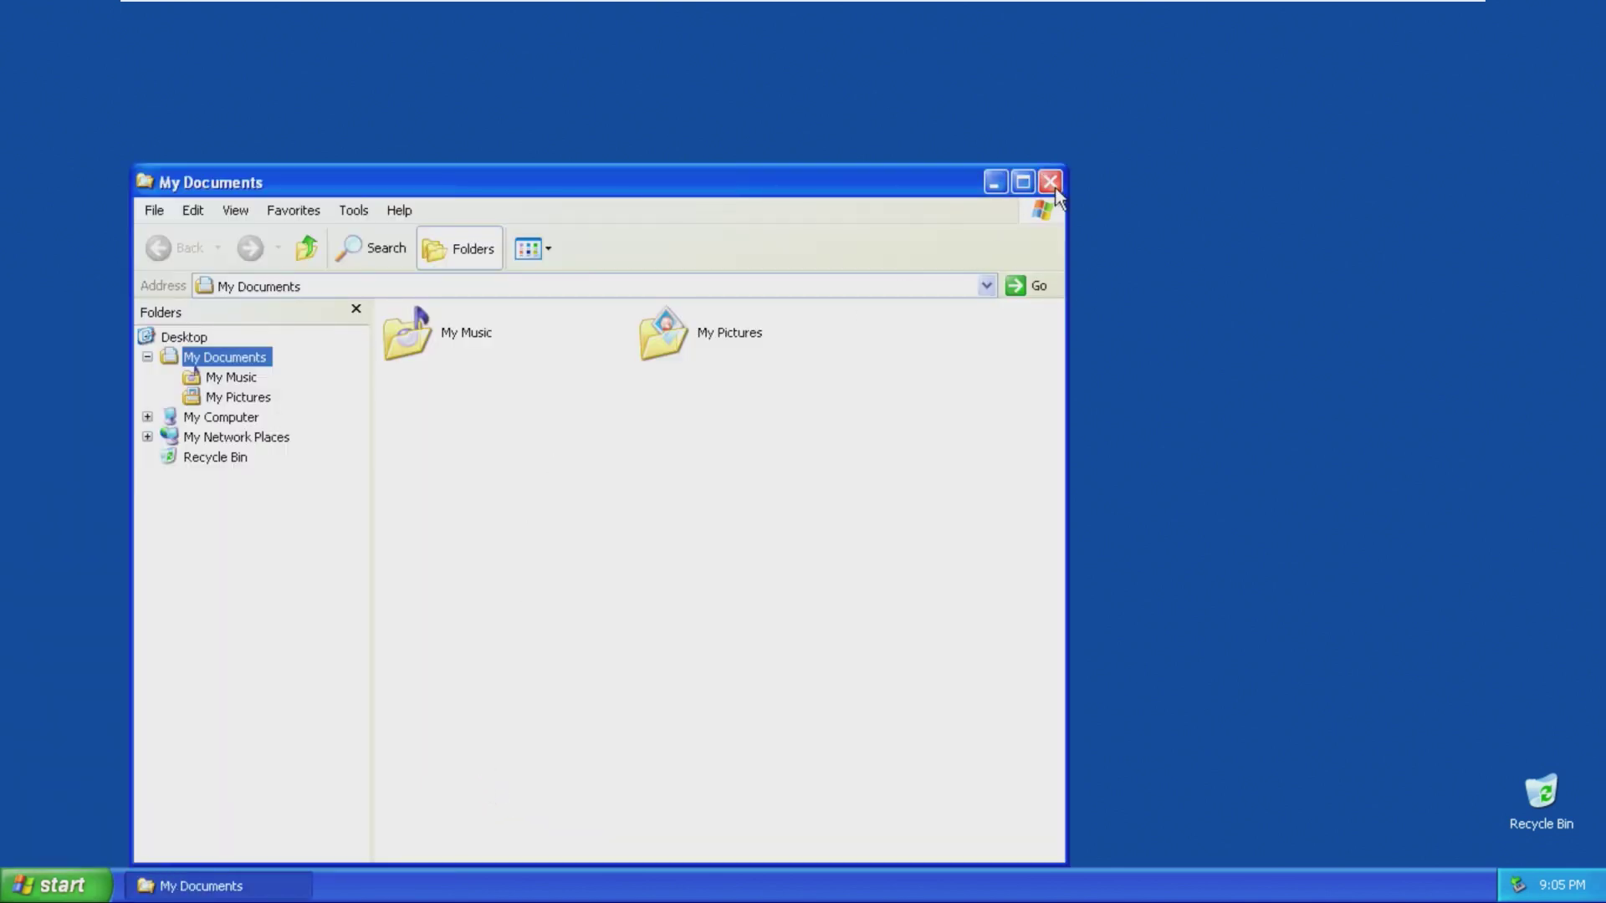
left_click(1050, 183)
left_click(56, 885)
mouse_move(173, 809)
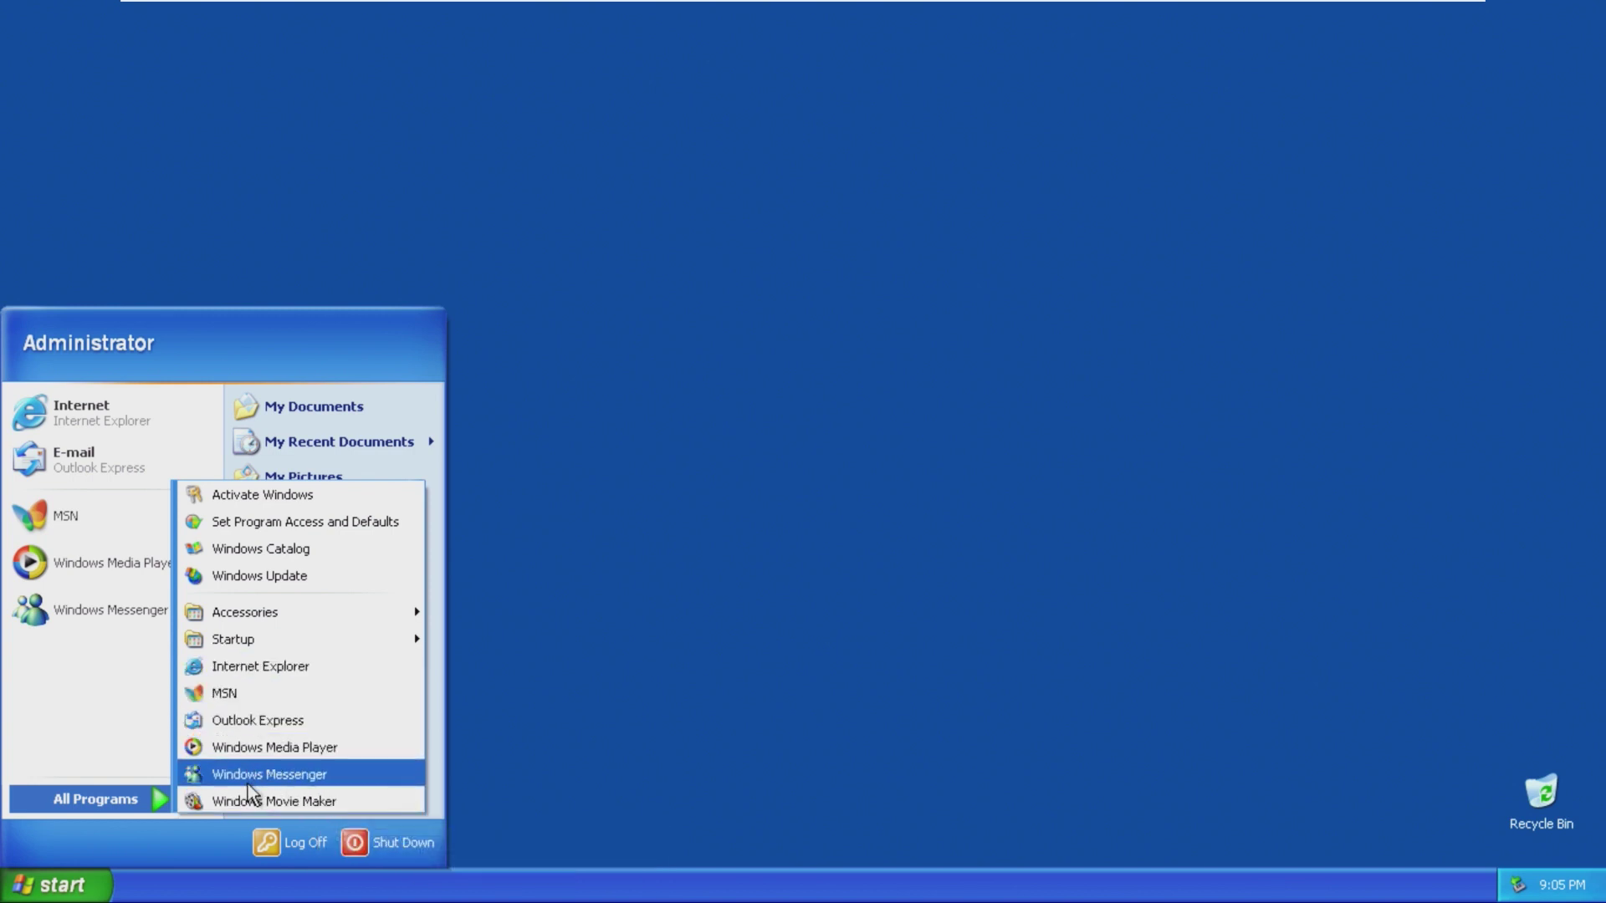
mouse_move(255, 620)
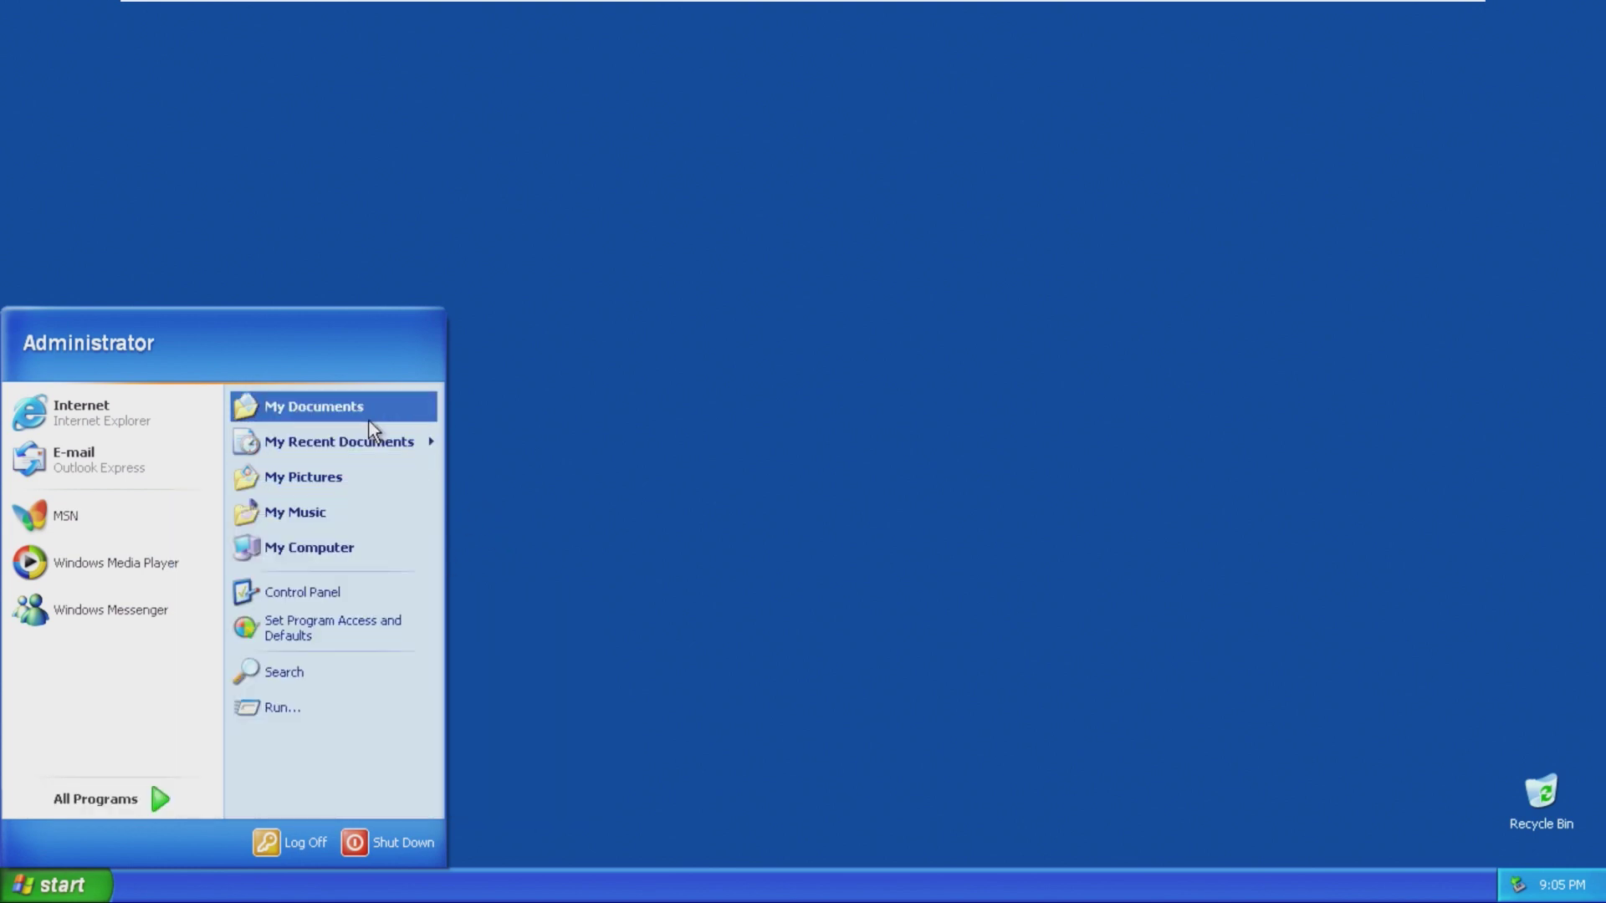
left_click(369, 419)
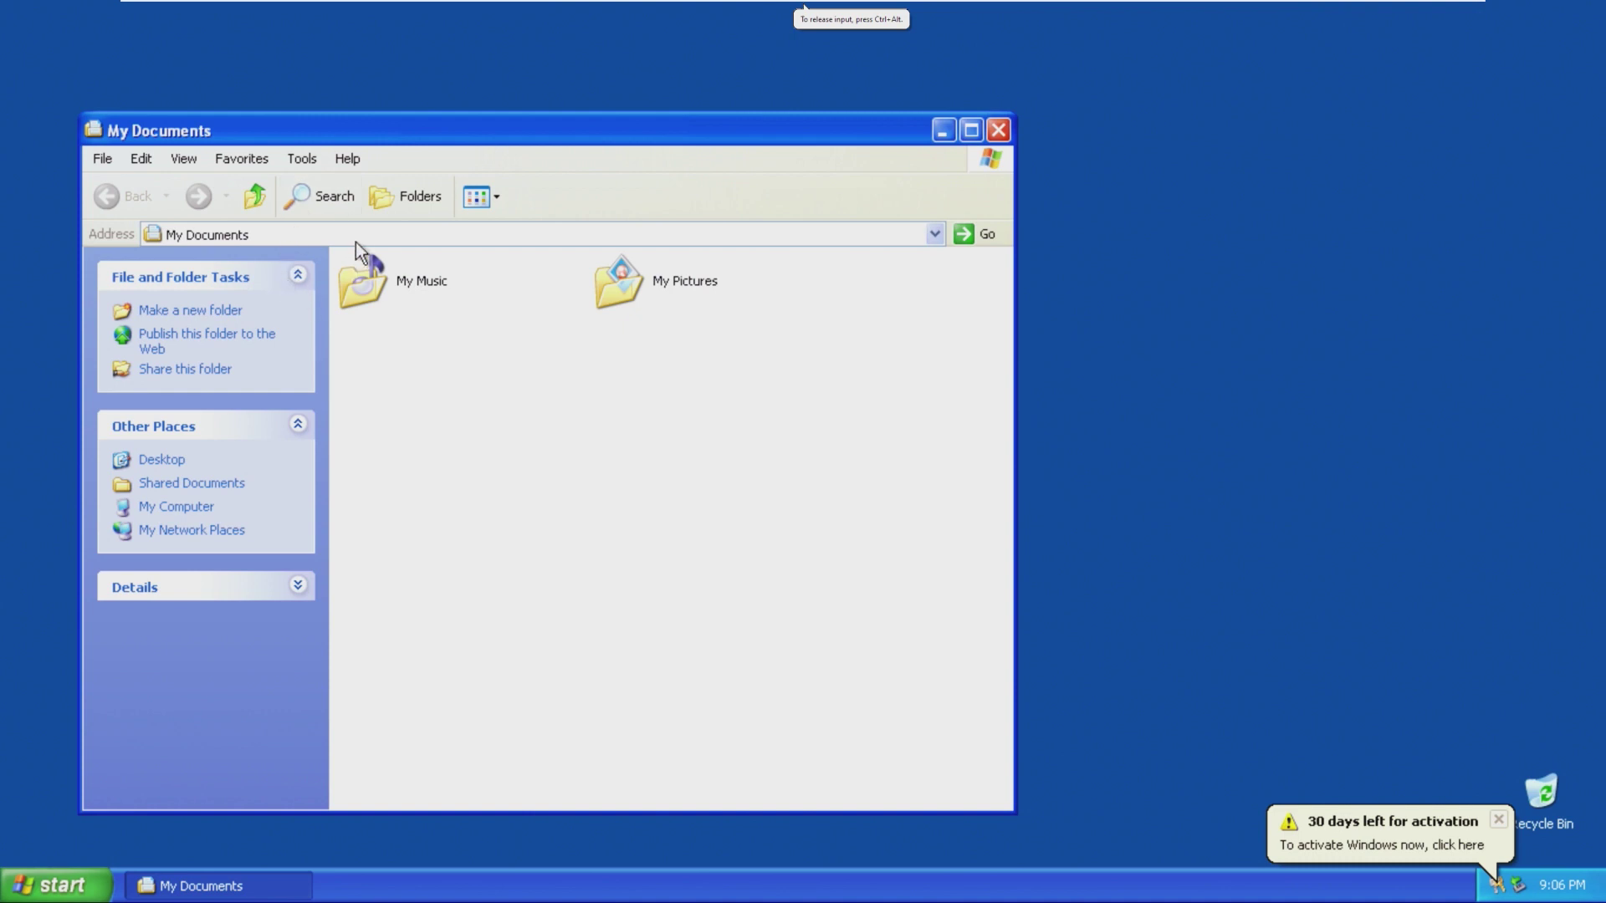
Step: Enter c:\ in the Address bar to go to the C: drive
left_click(355, 232)
type("c:\\")
key("Return")
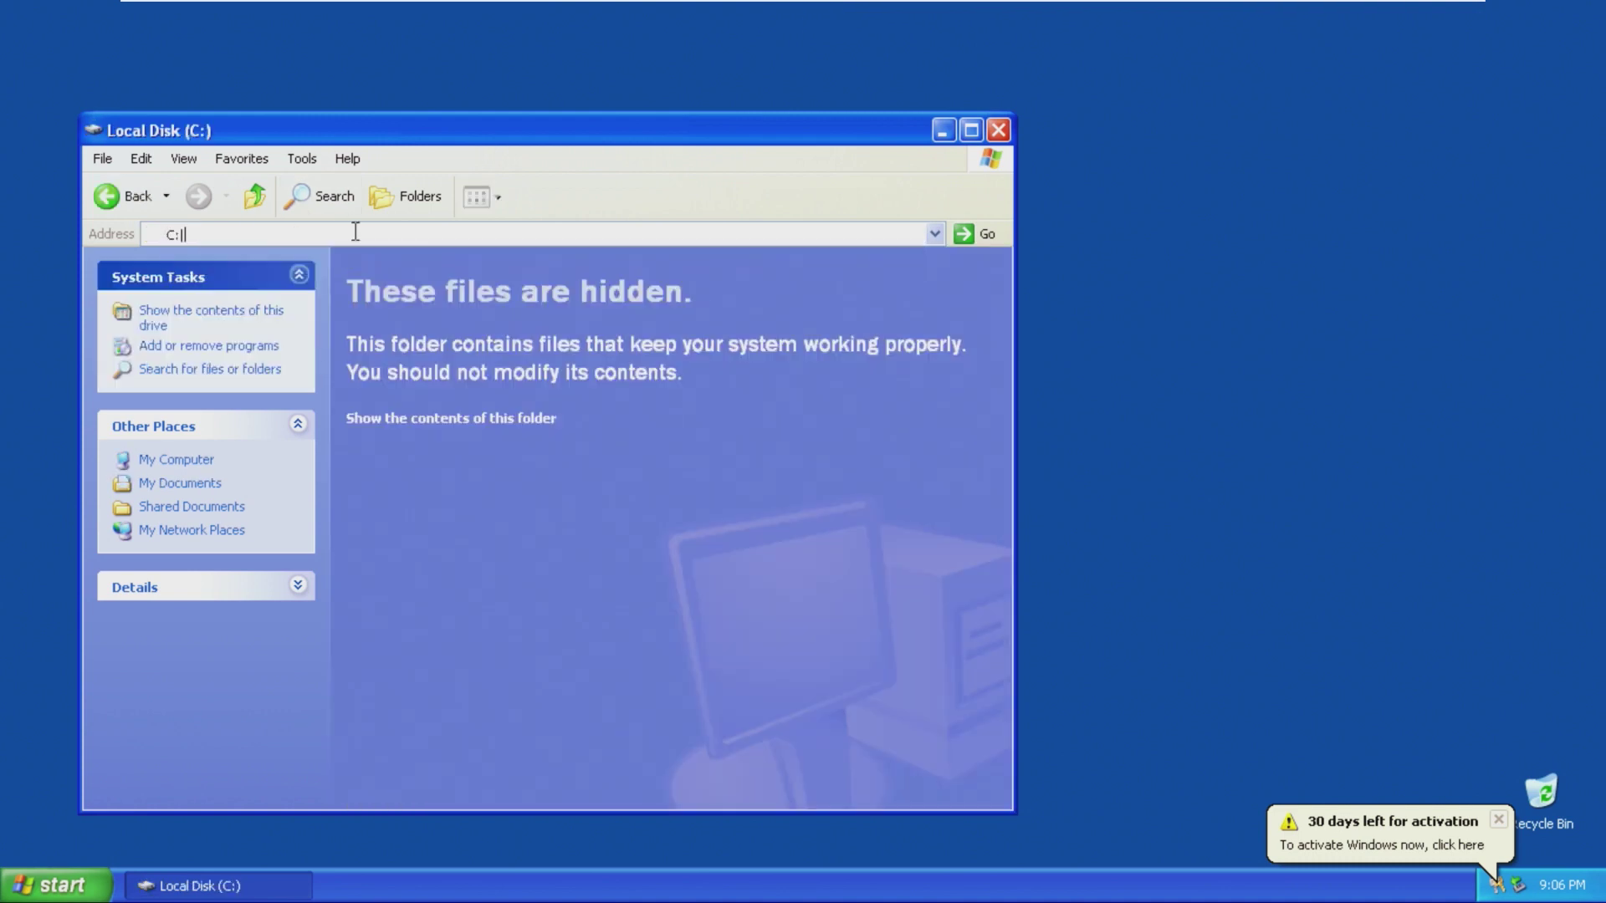
key("BackSpace")
type("\\")
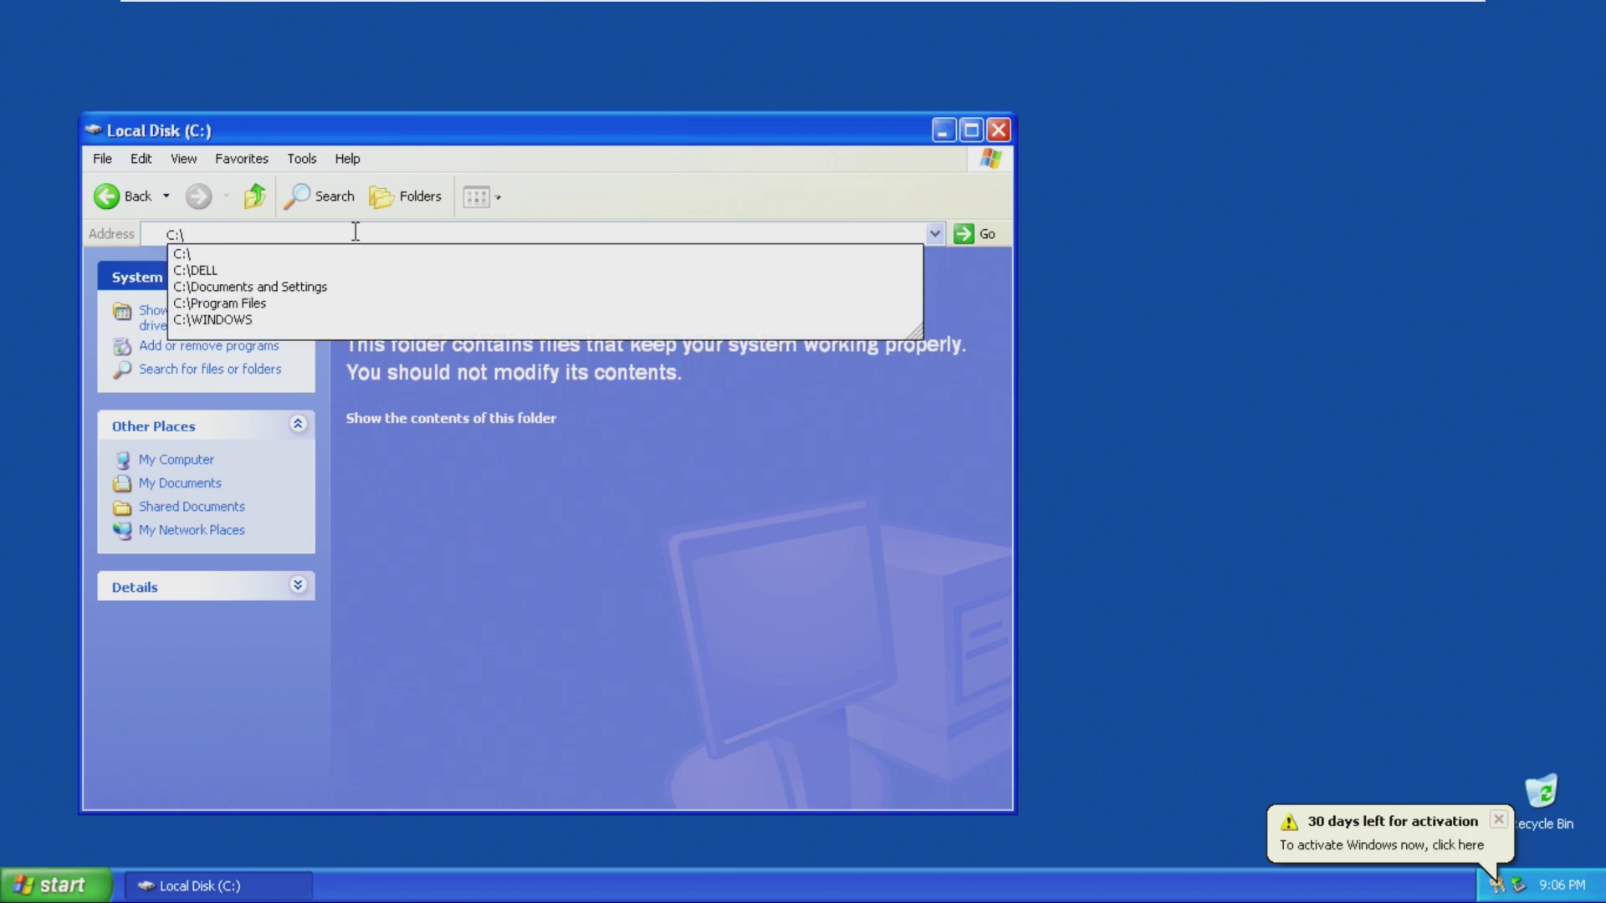
Step: Reveal the C: drive's hidden contents and open the DELL folder
left_click(460, 420)
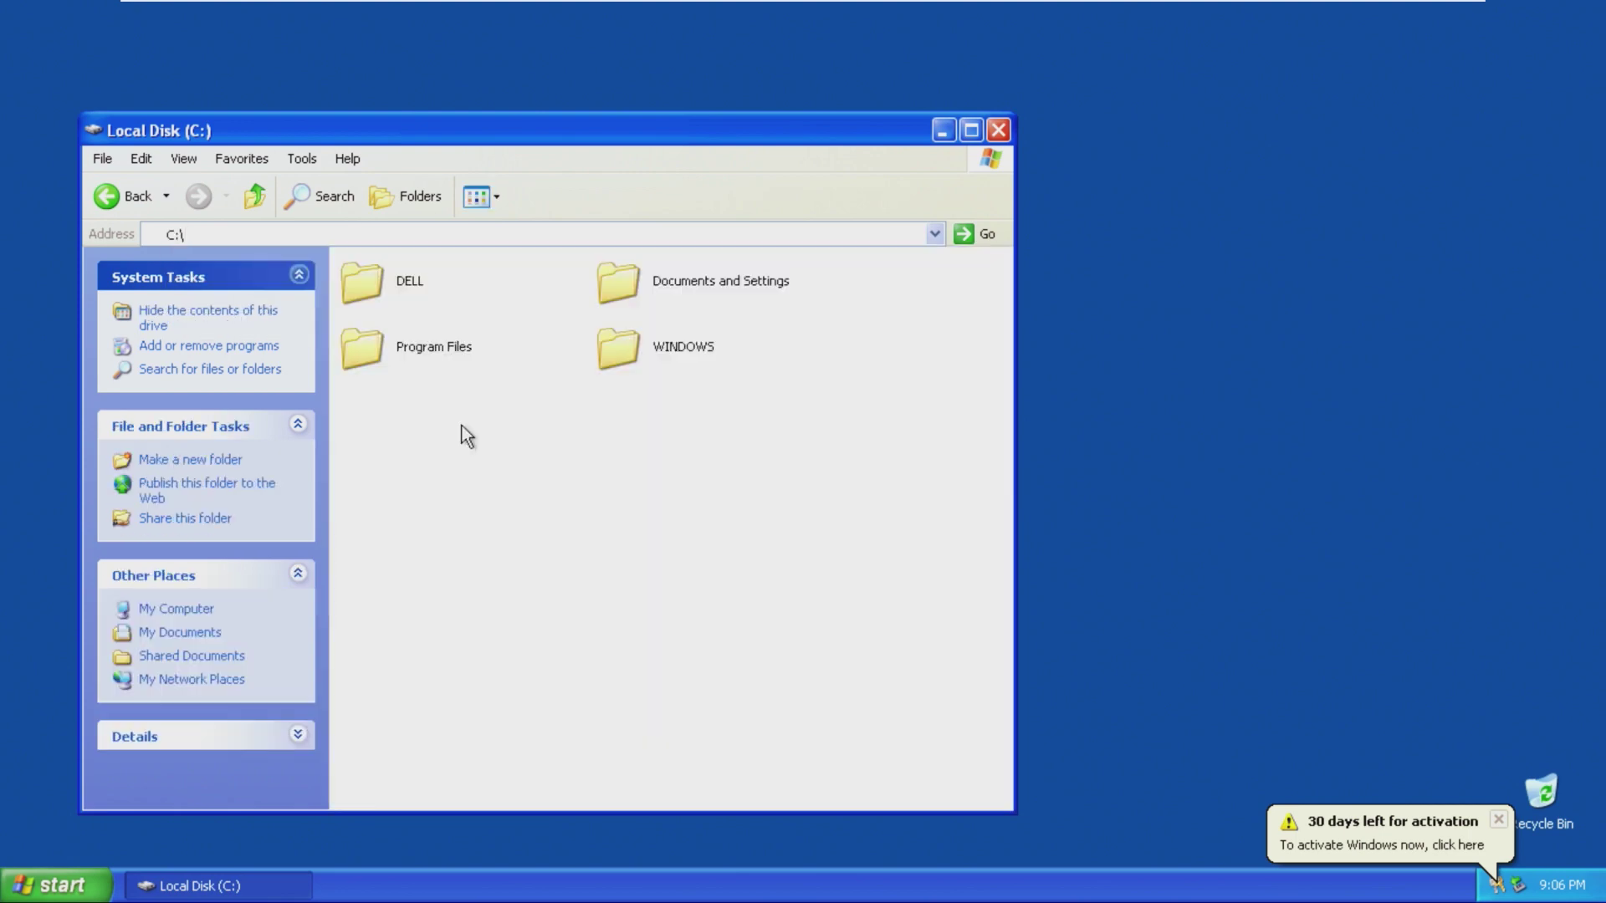
double_click(398, 284)
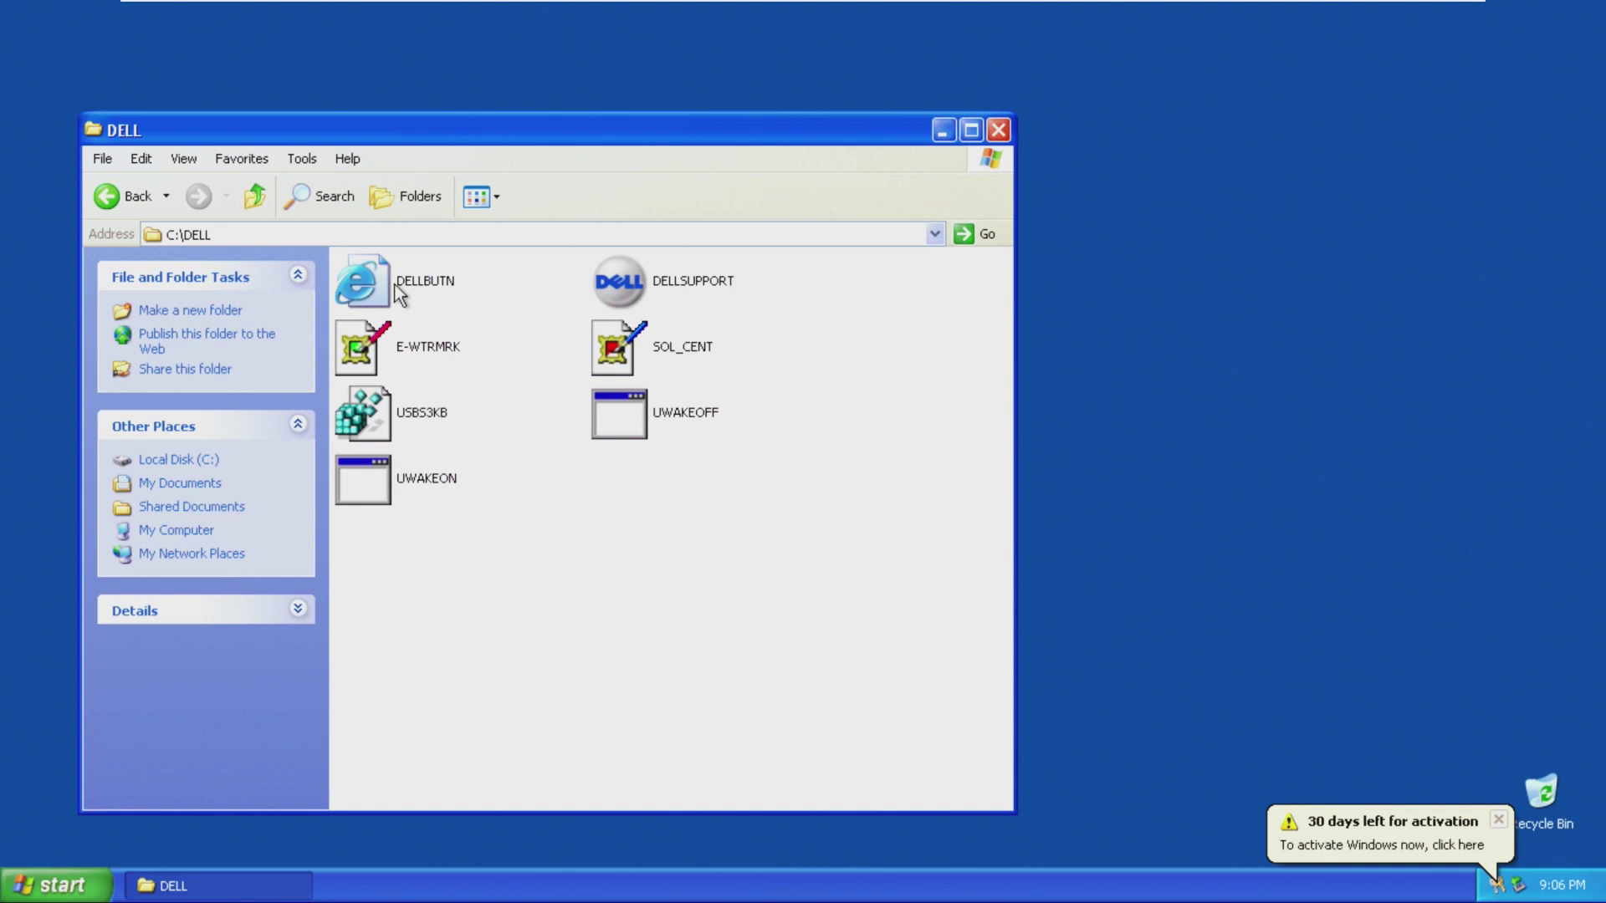
left_click(134, 195)
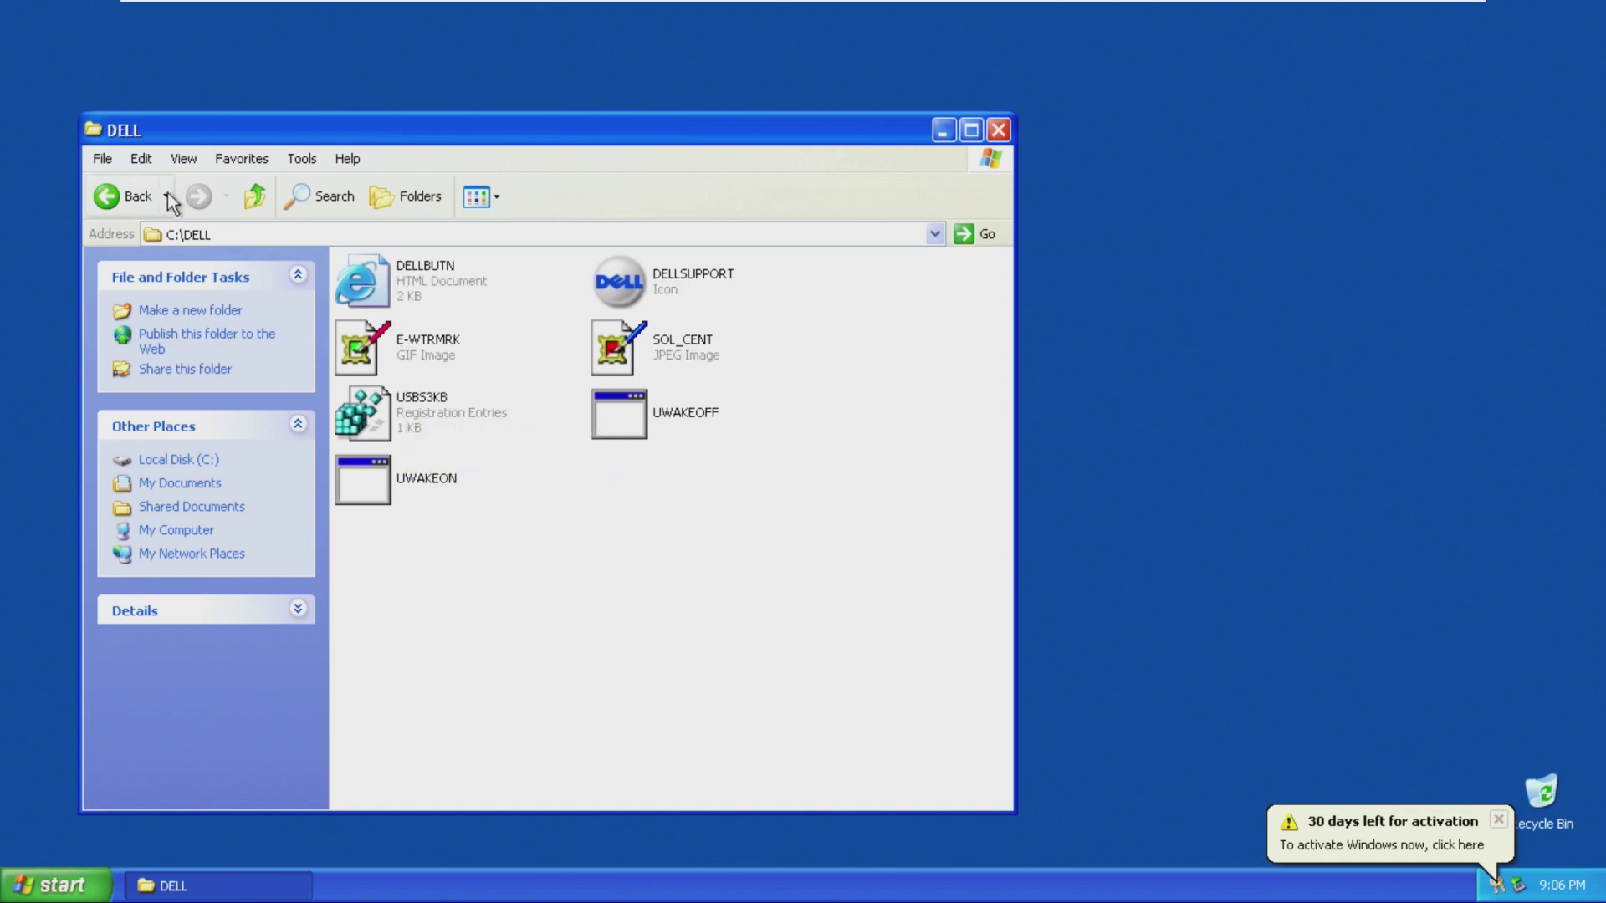
double_click(400, 287)
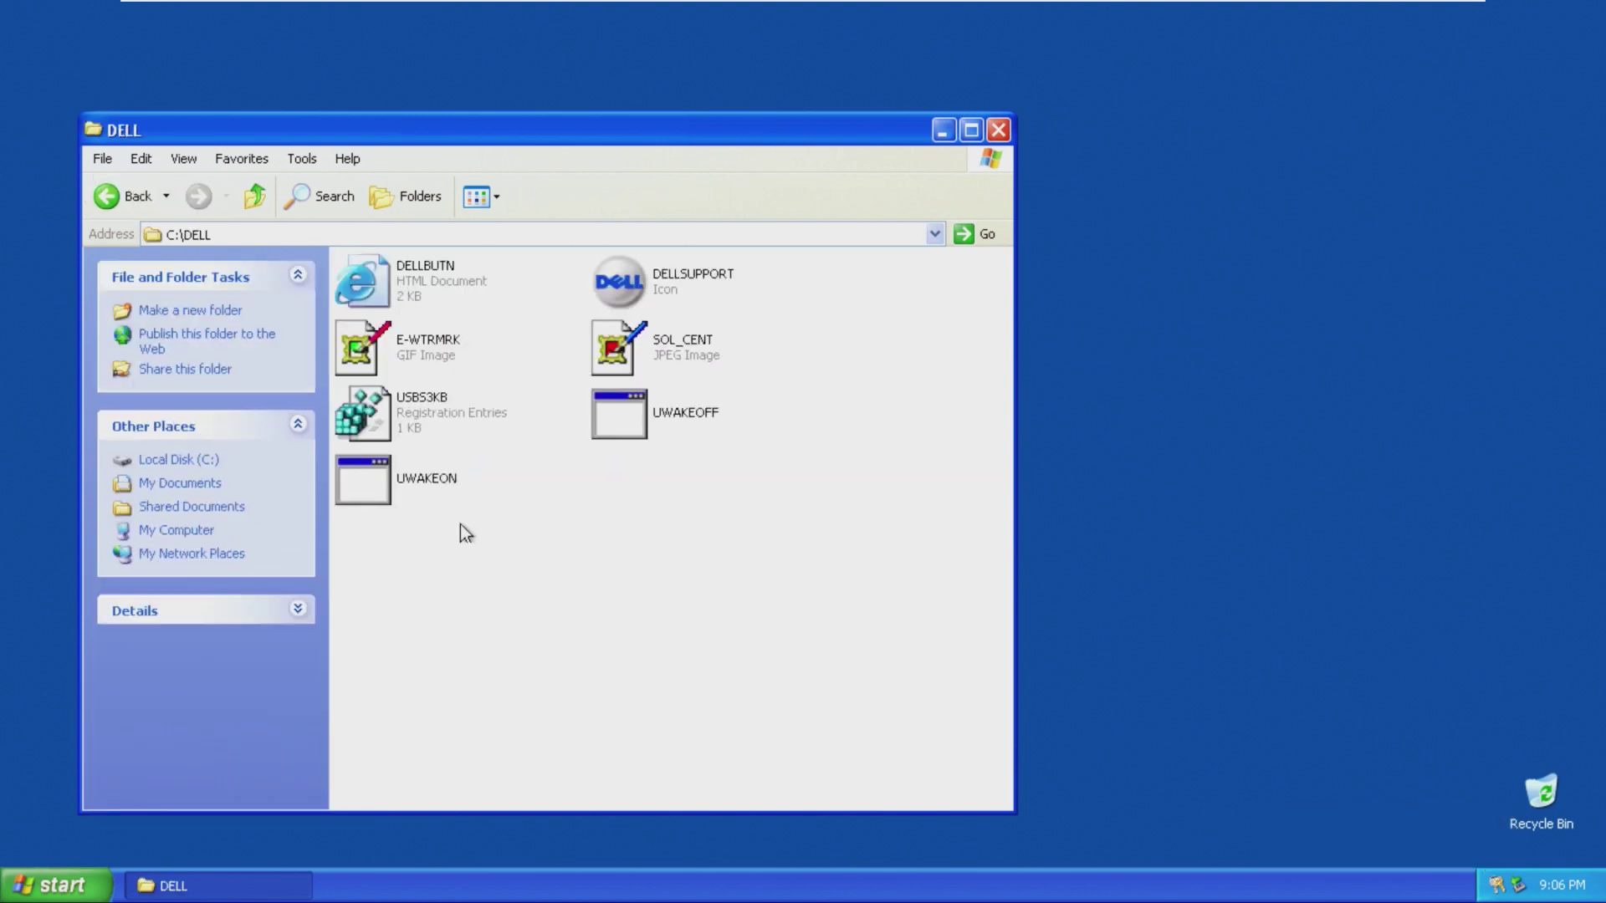
Step: Try opening DELLSUPPORT, dismiss the error, and select UWAKEOFF and UWAKEON
double_click(618, 283)
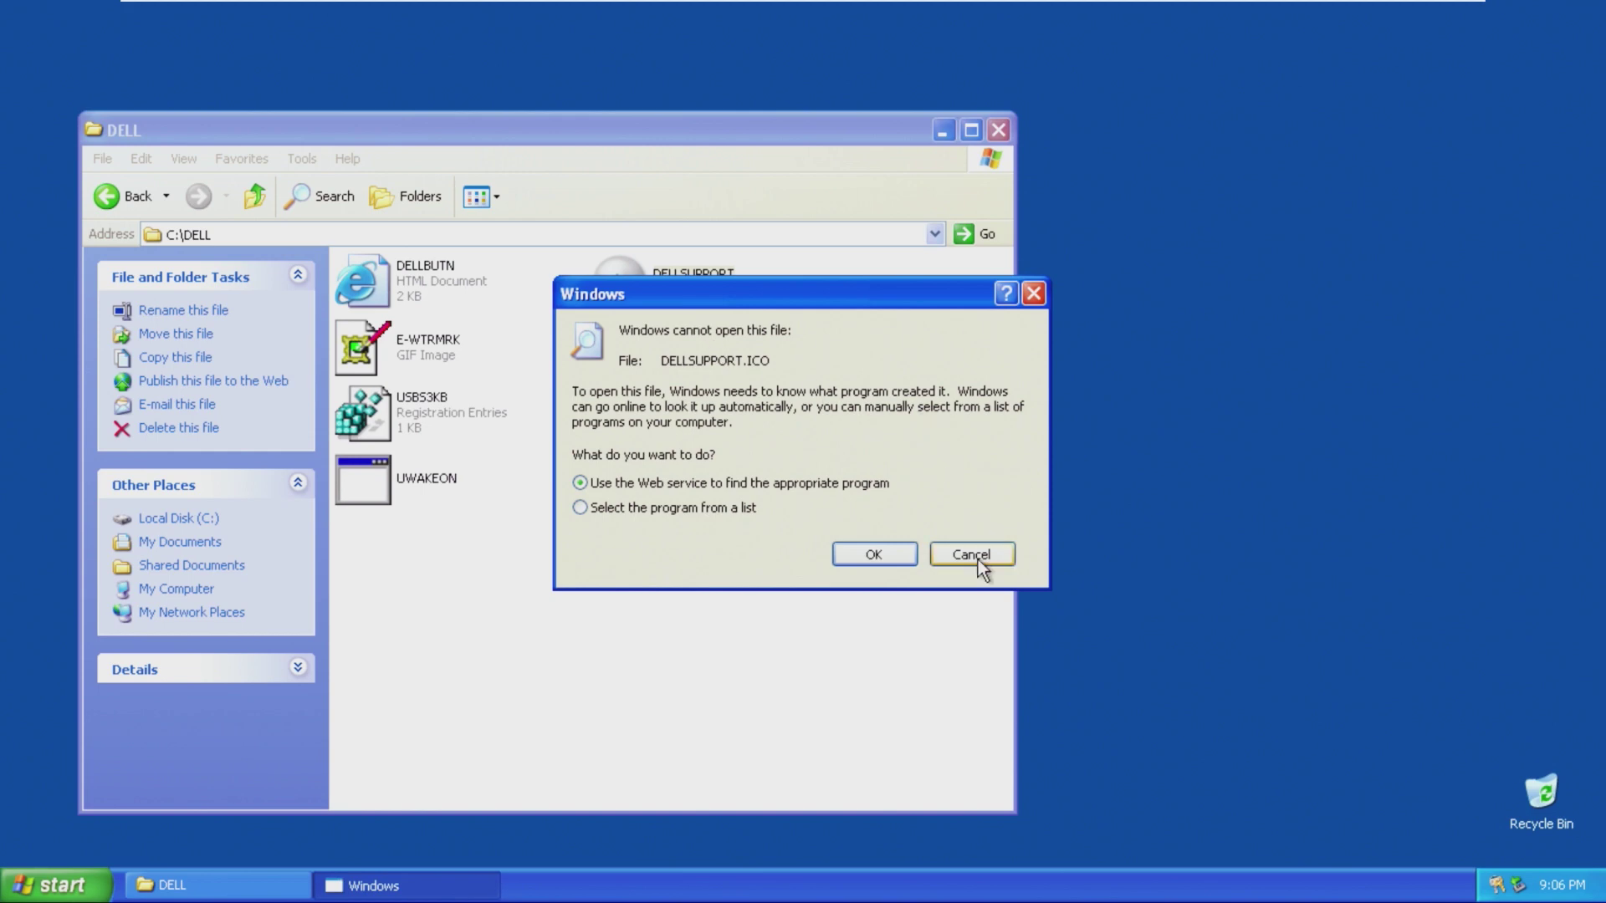
left_click(976, 559)
left_click(686, 423)
left_click(433, 479)
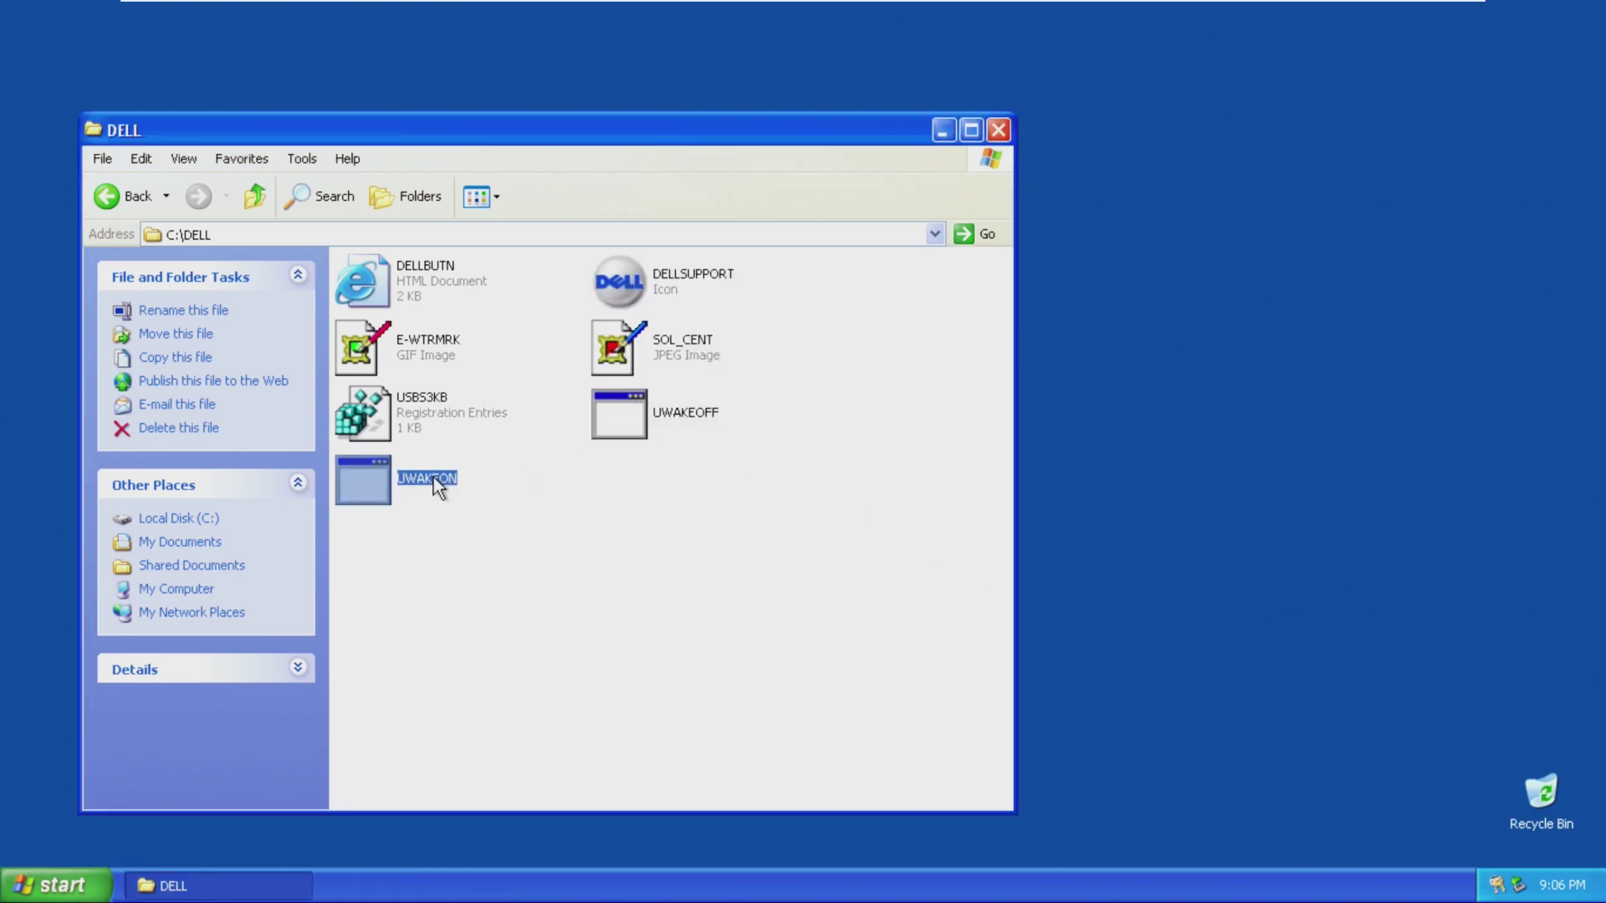
Step: Open DELLBUTN in Internet Explorer and try the Help and Support link
double_click(418, 300)
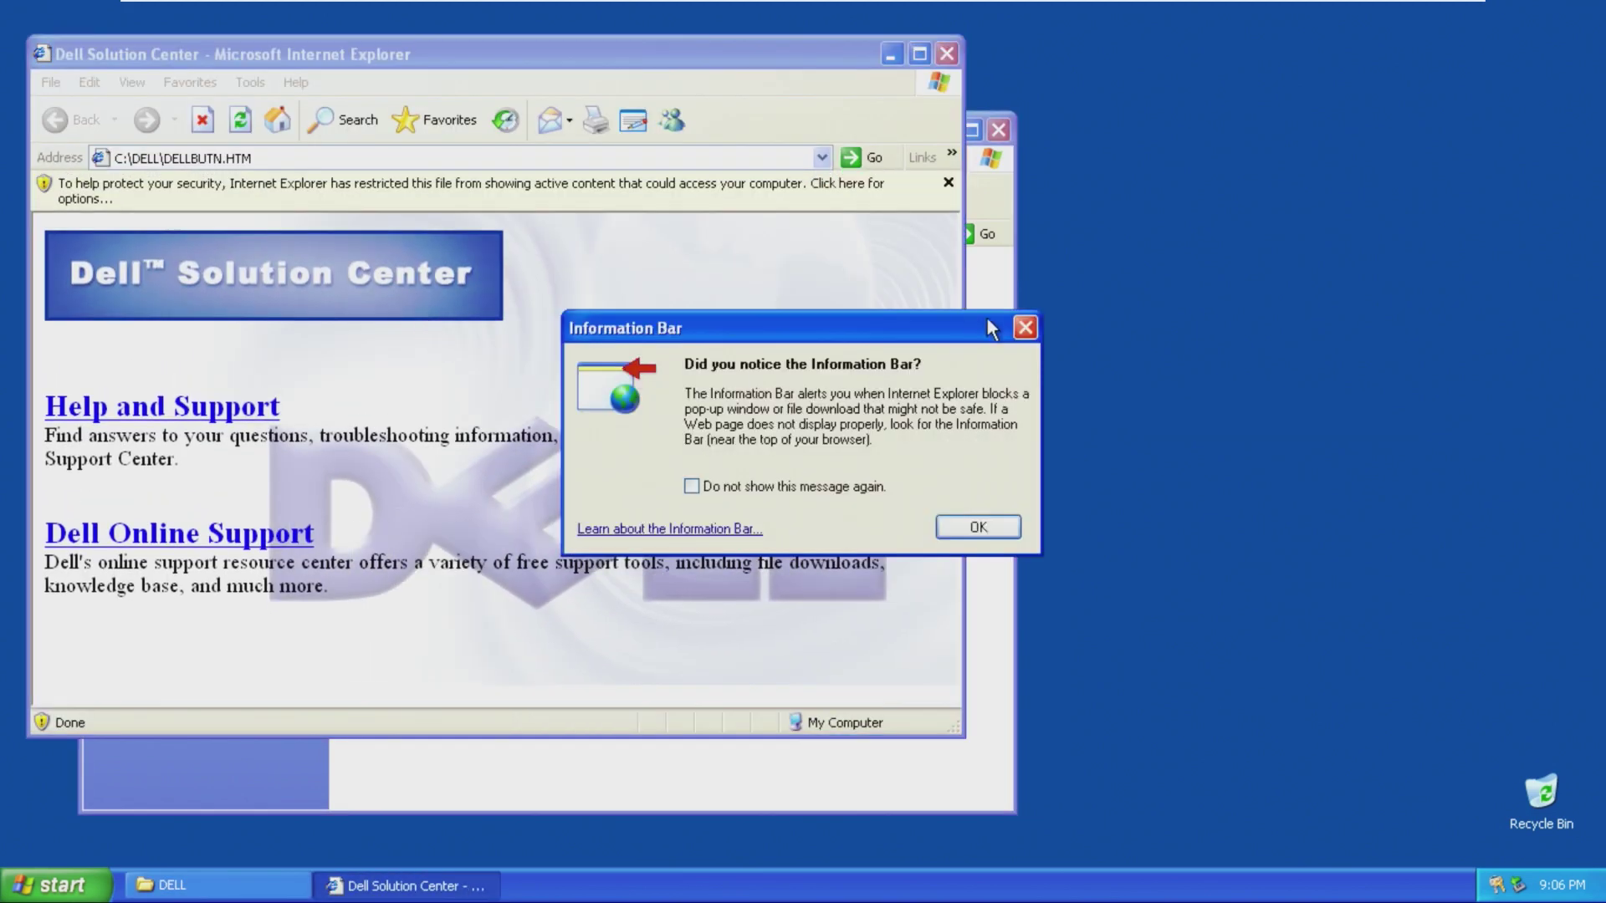
left_click(1025, 327)
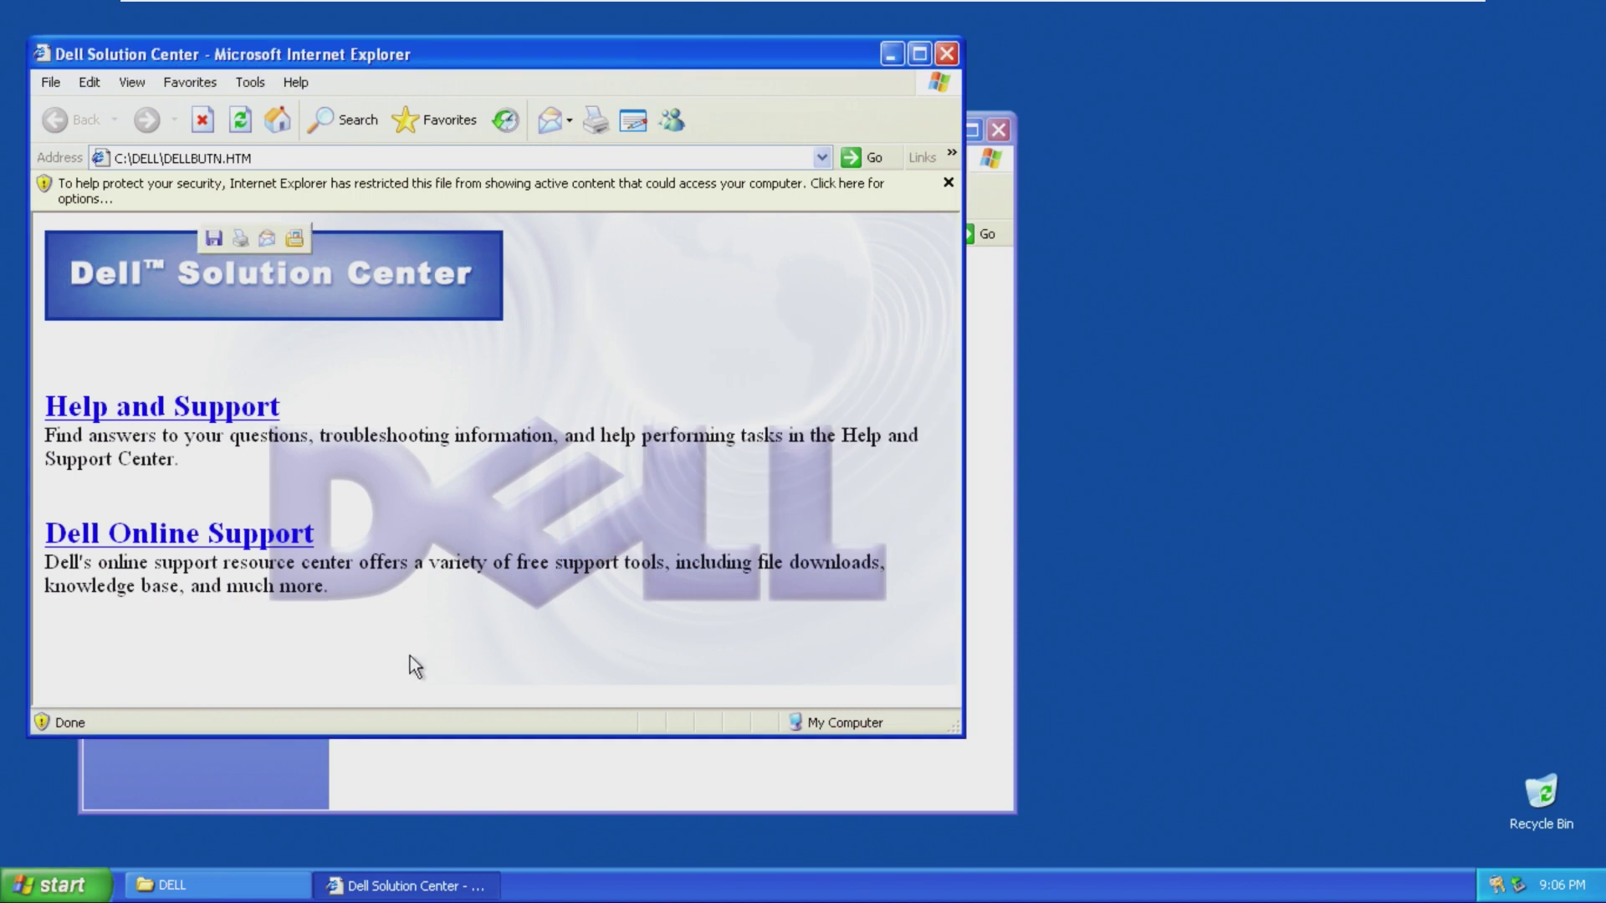
left_click(209, 407)
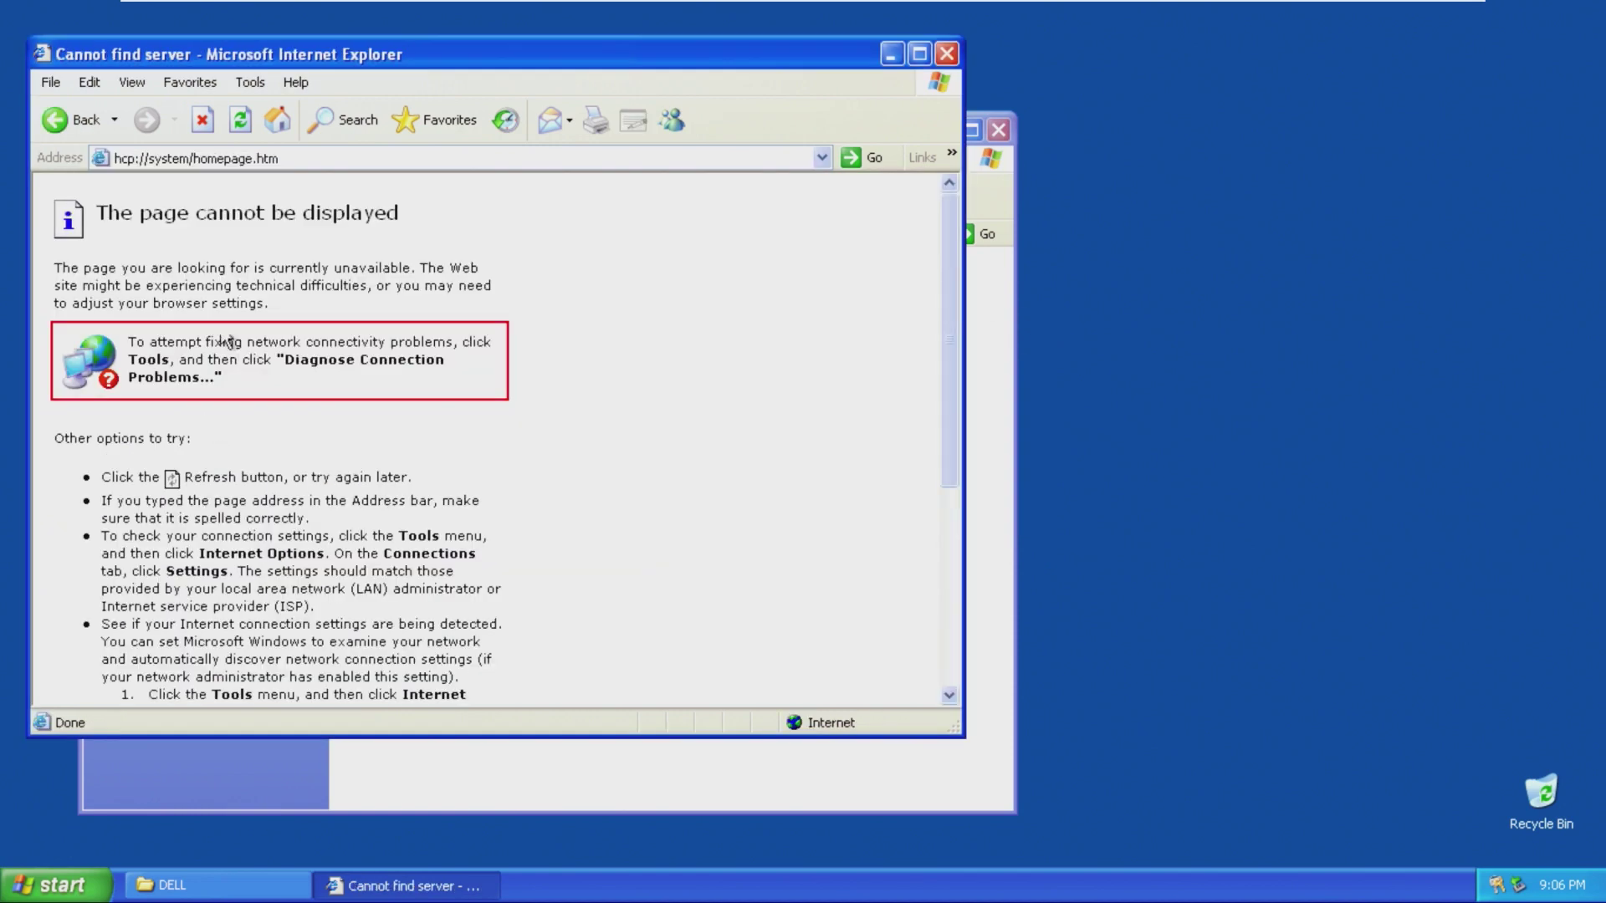
left_click(54, 123)
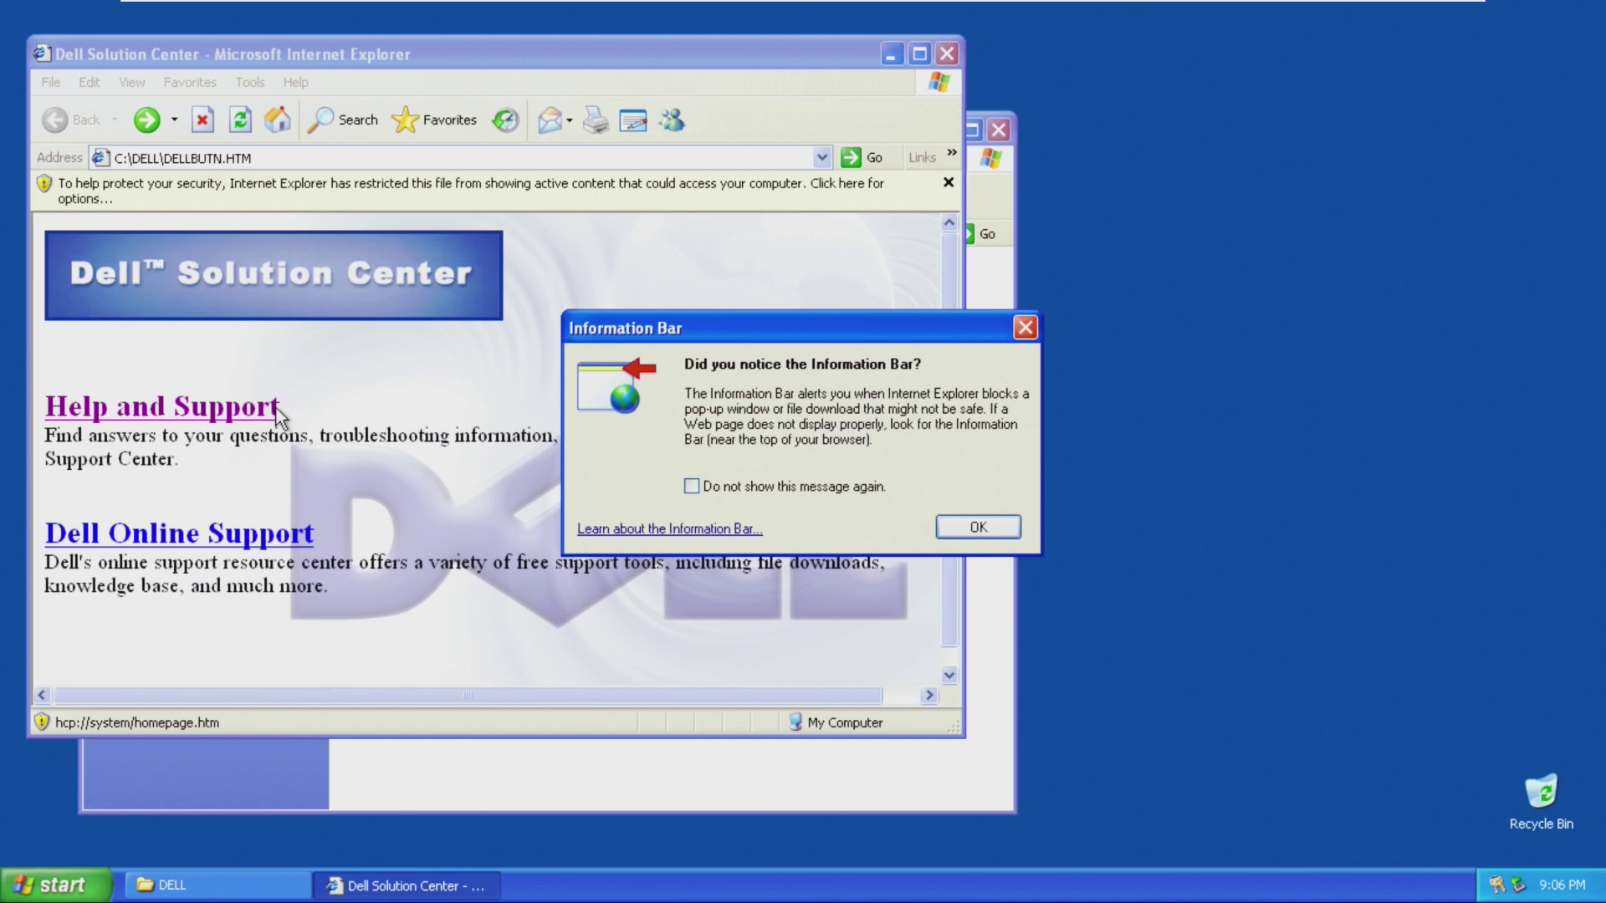
left_click(1022, 327)
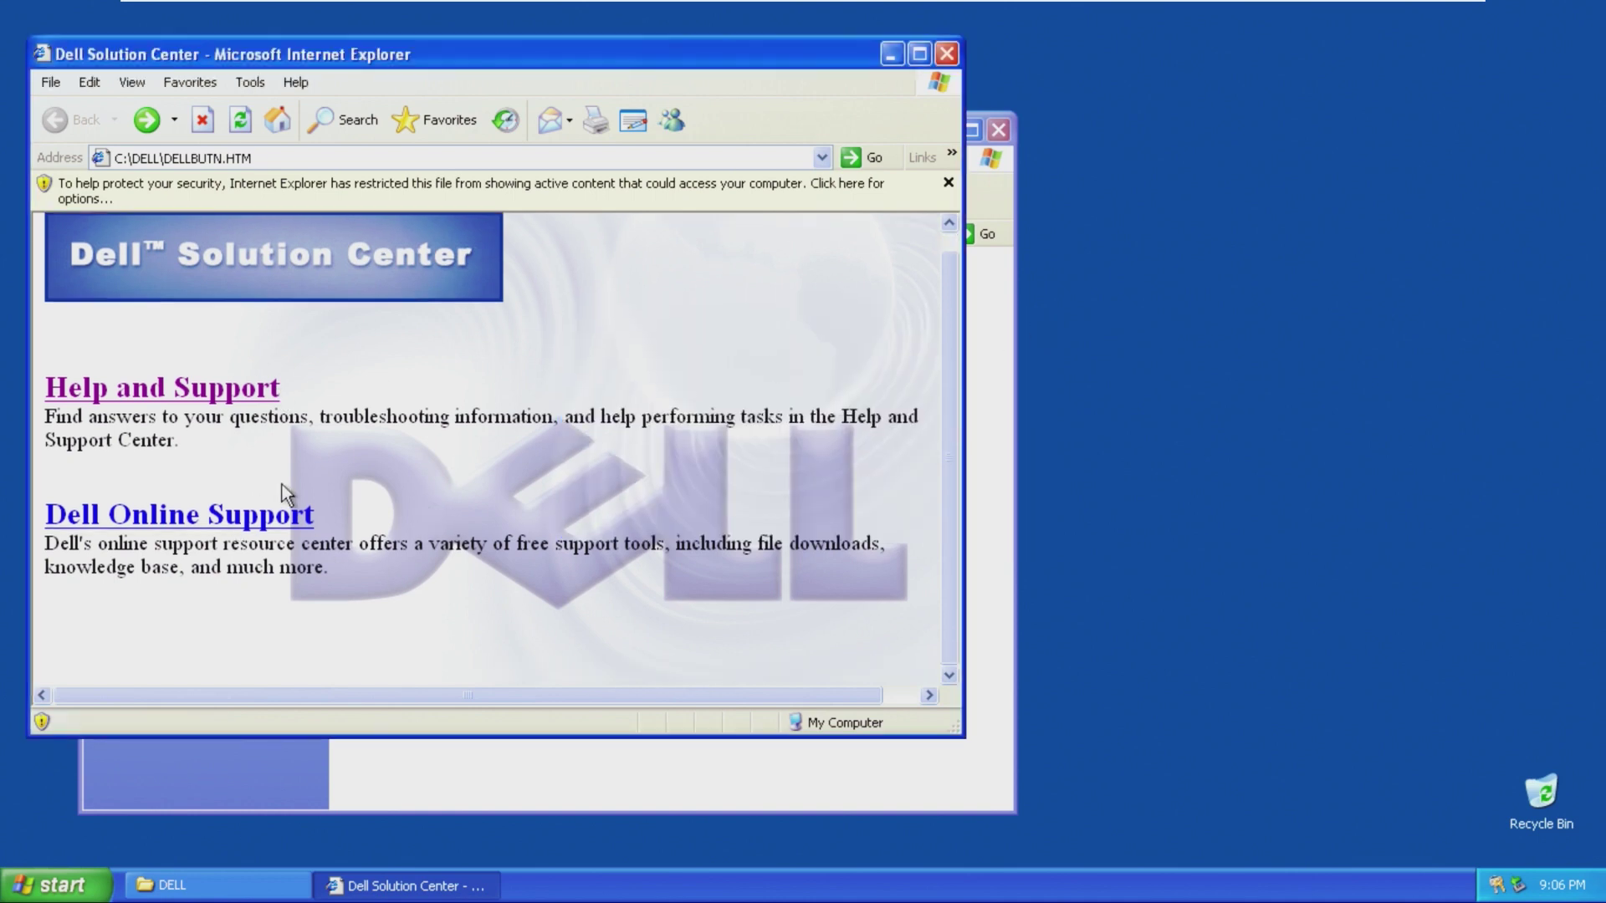
Step: Try Dell Online Support, close the Connection Wizard and browser, and return to C:
left_click(276, 514)
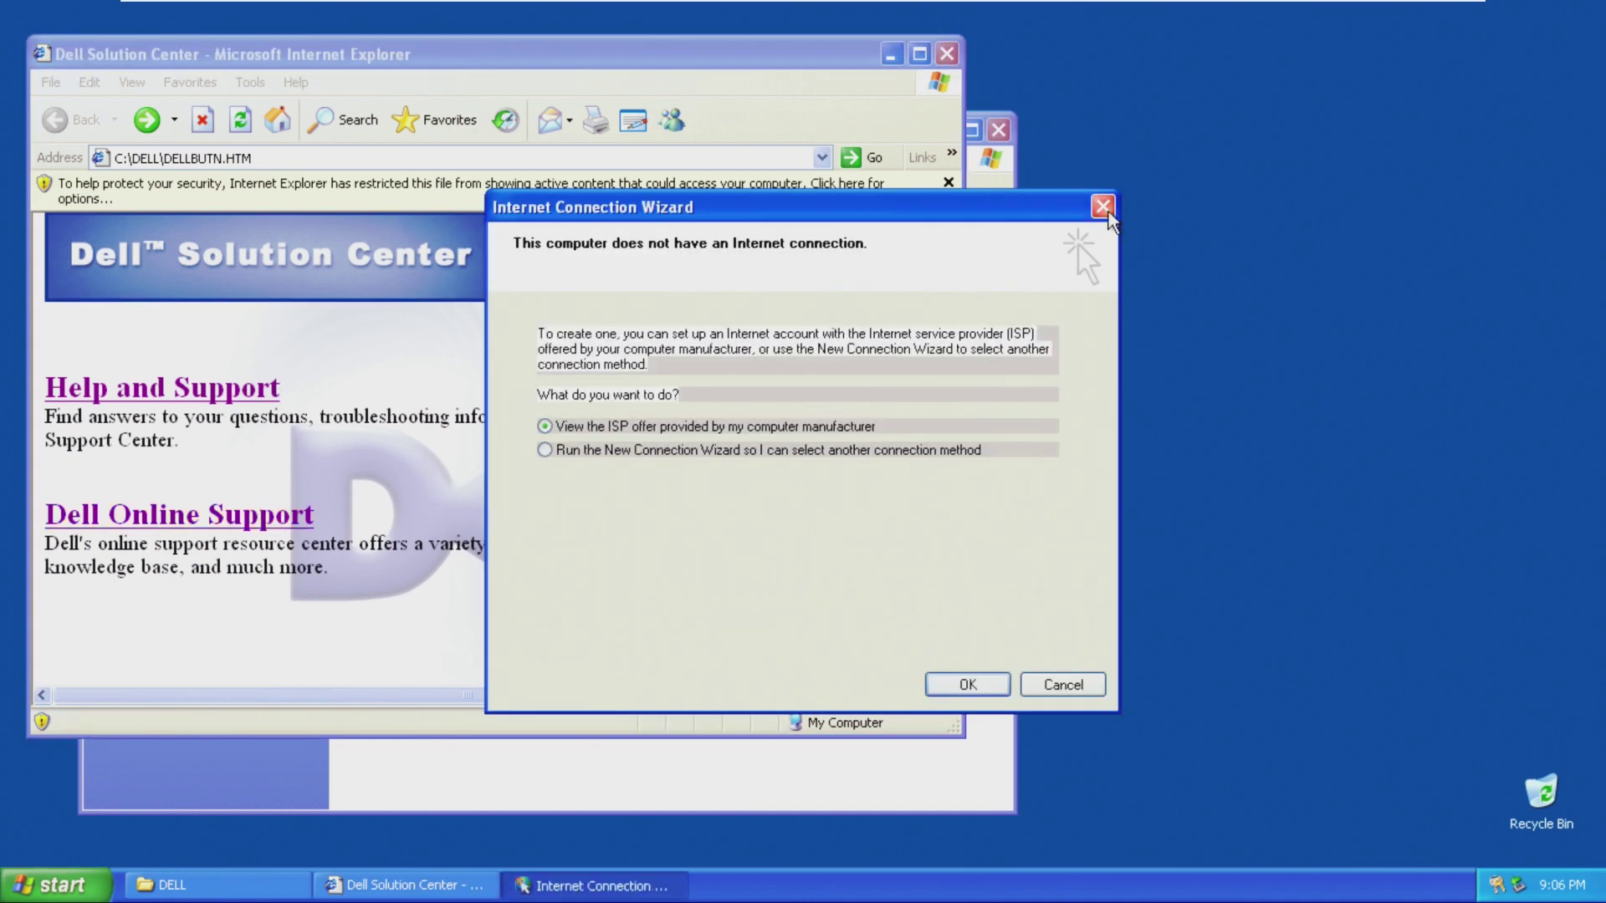
left_click(1106, 210)
left_click(946, 54)
left_click(107, 196)
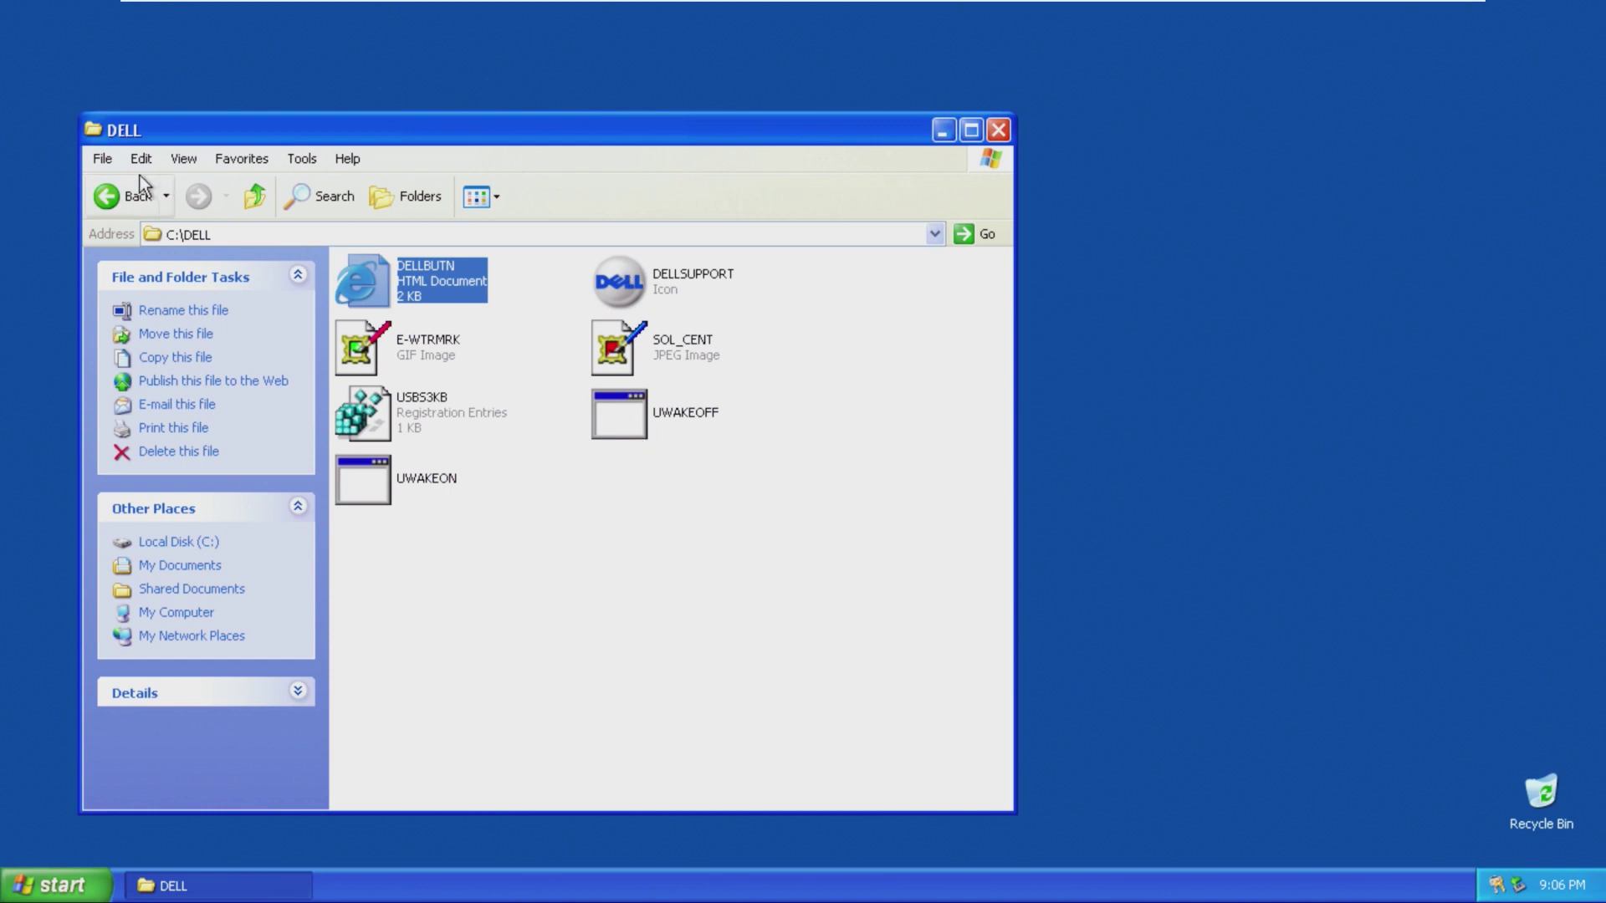
Step: Close the C: window and launch Windows Explorer from Accessories, shifting it slightly right
left_click(997, 132)
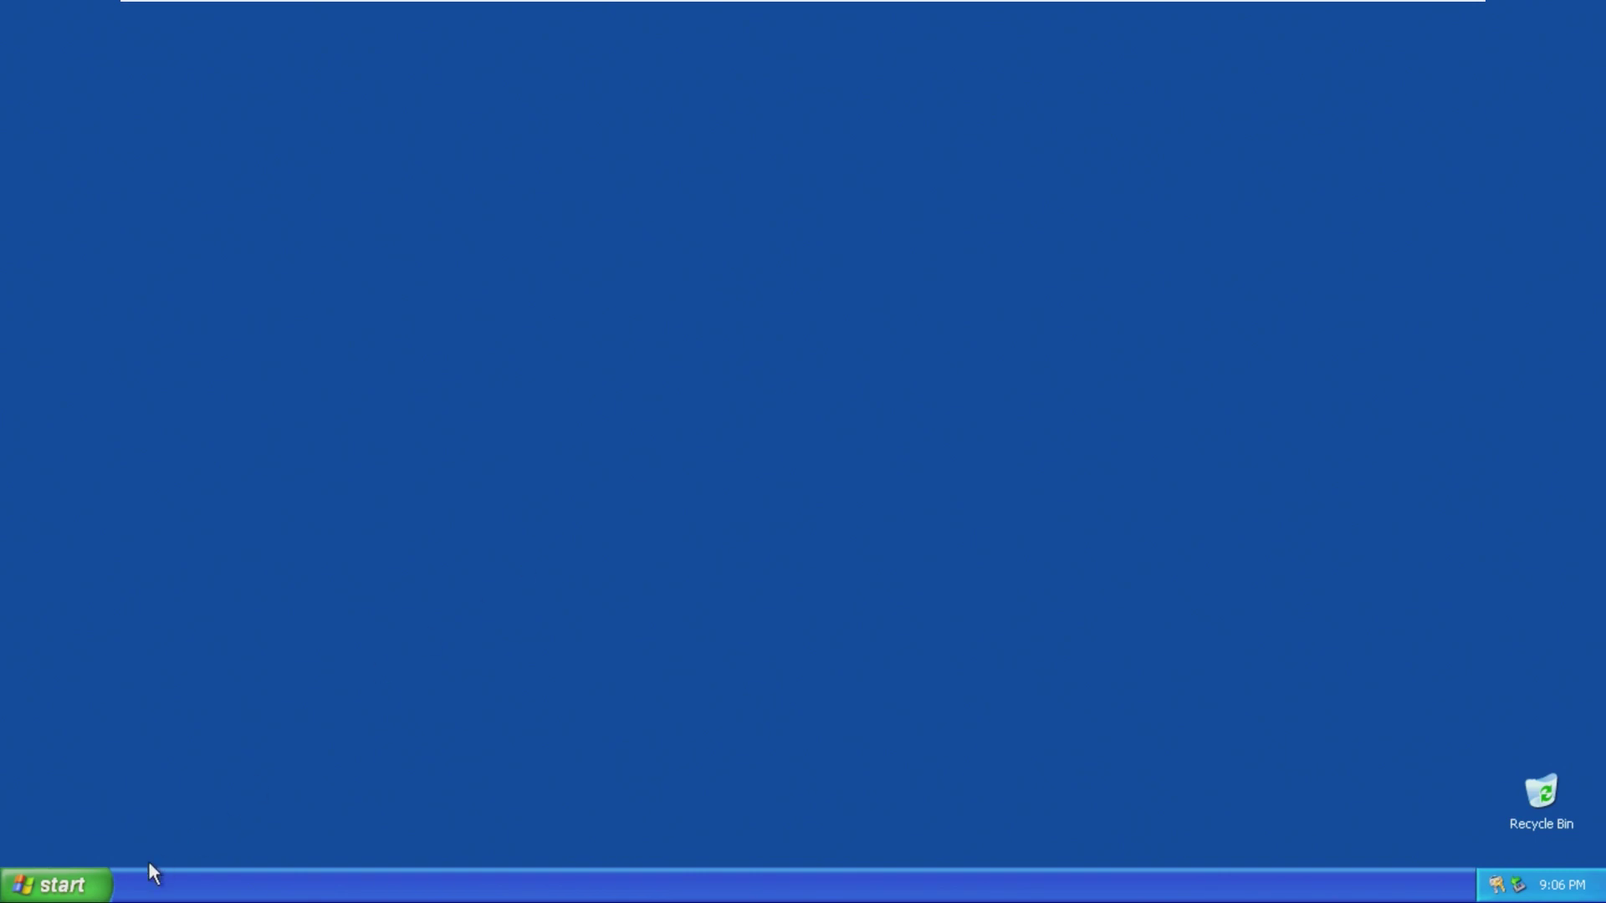
left_click(52, 885)
mouse_move(147, 796)
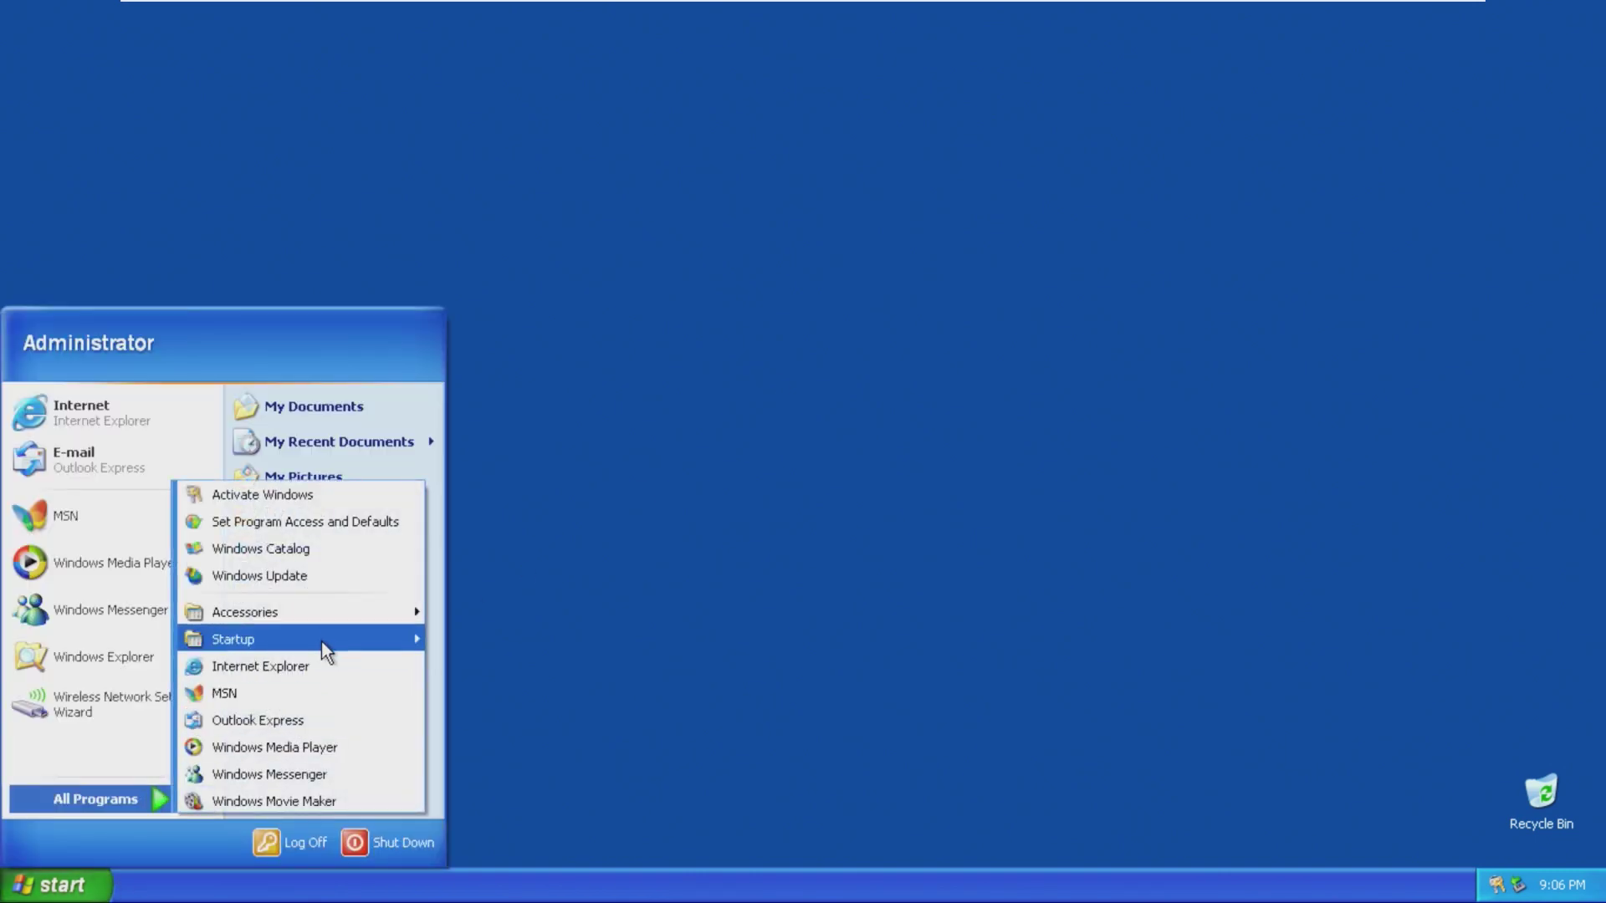
mouse_move(326, 613)
left_click(483, 801)
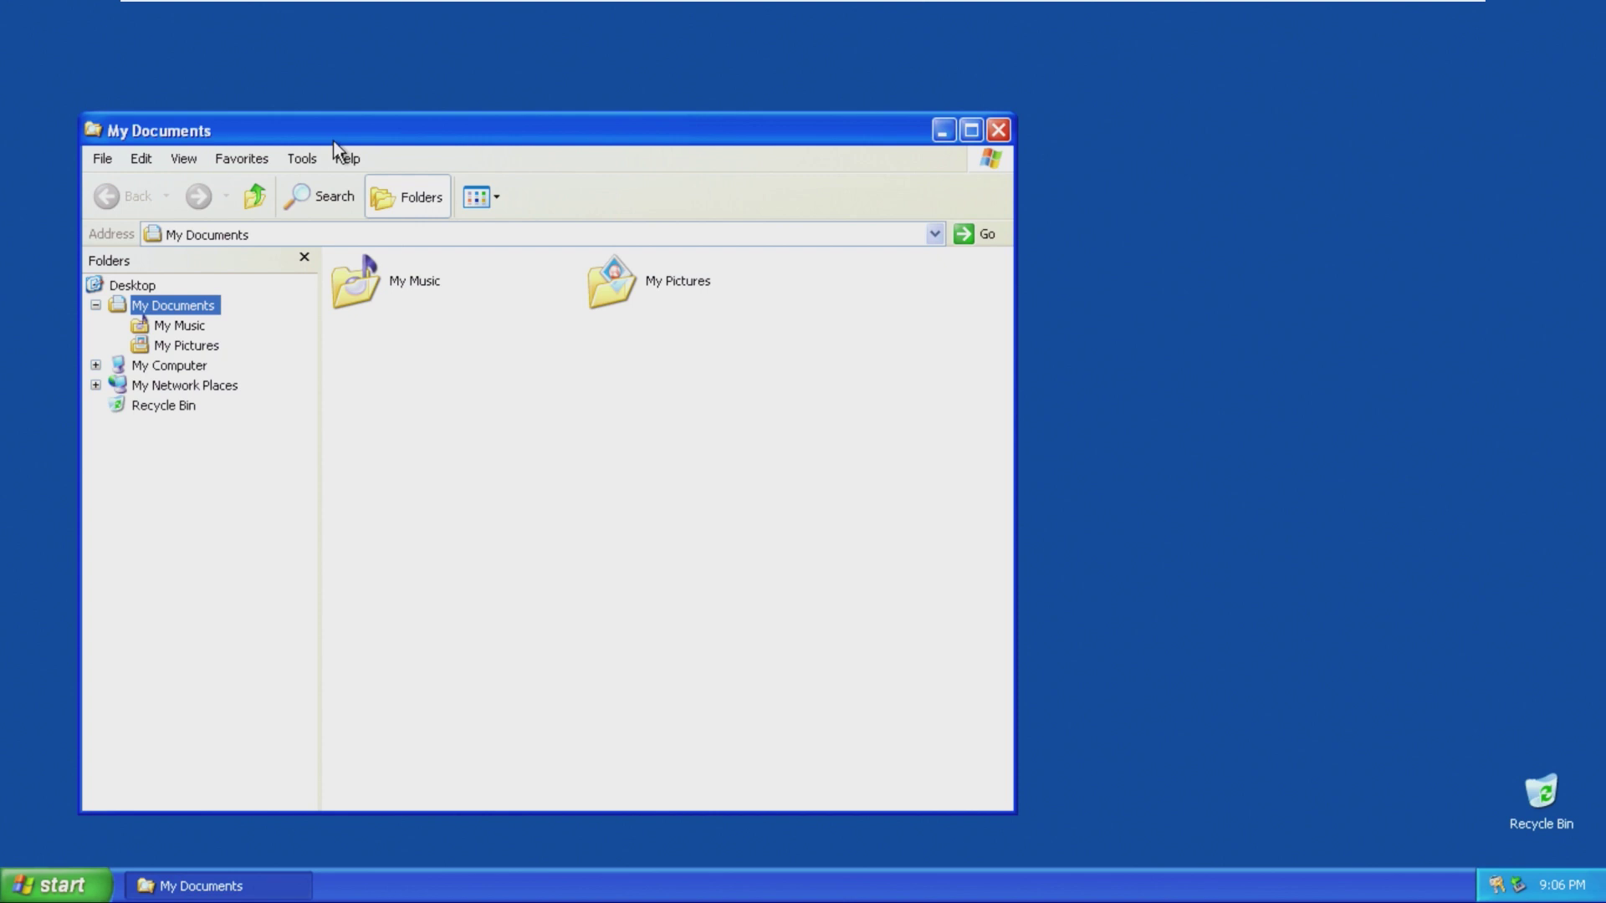
left_click_drag(334, 140, 378, 146)
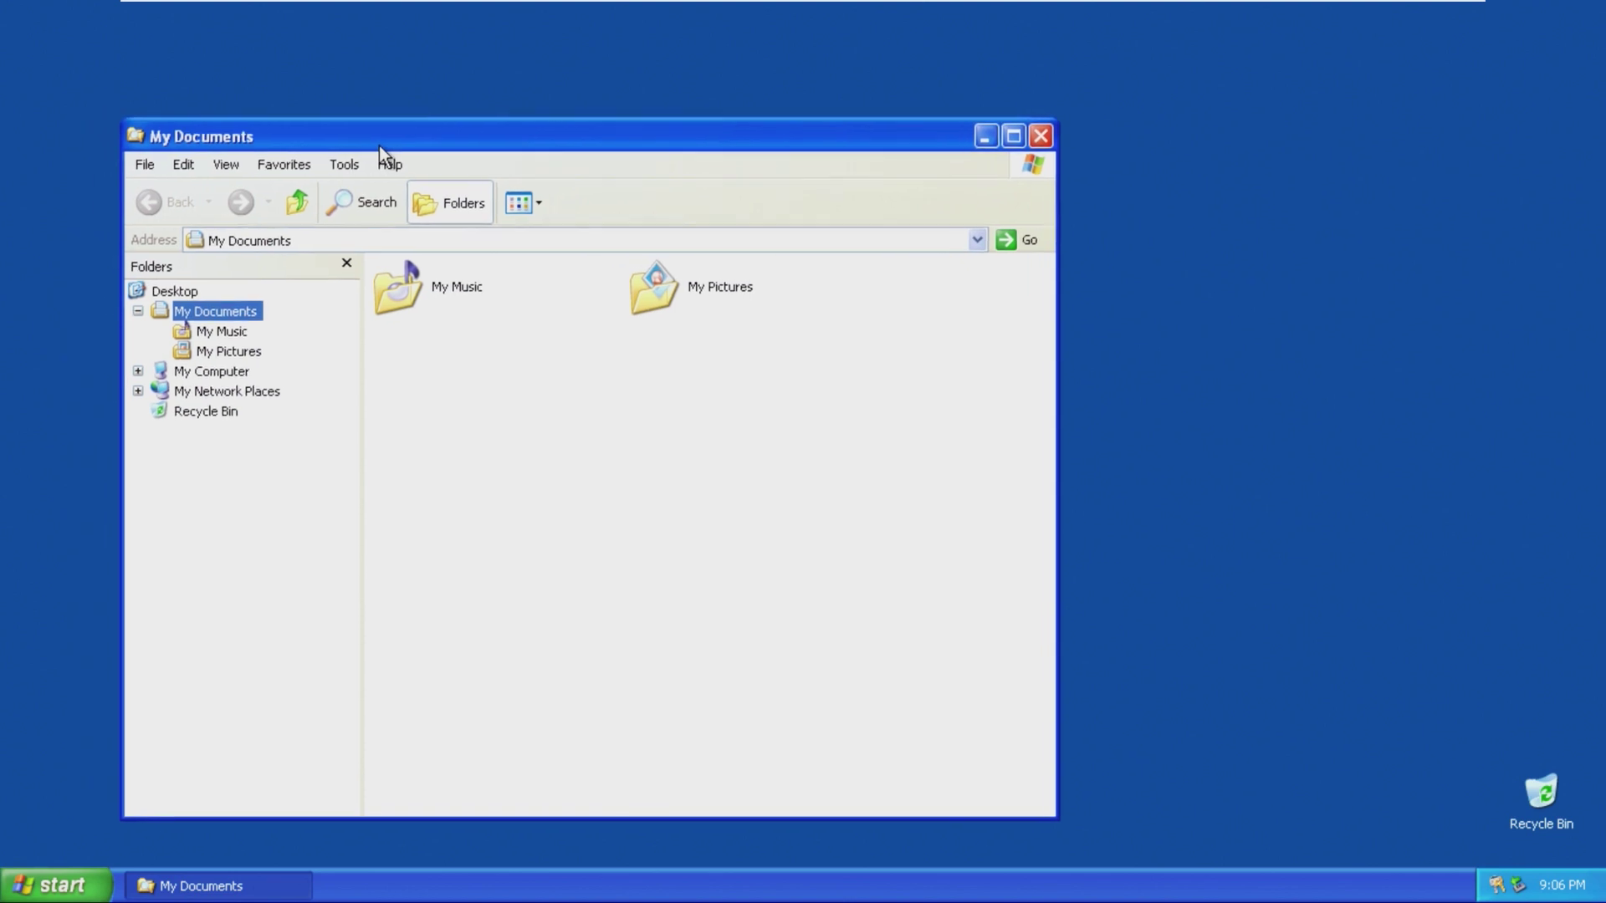
Step: Expand My Computer, Control Panel, Shared Documents and Administrator's Documents in the folder tree
left_click(138, 371)
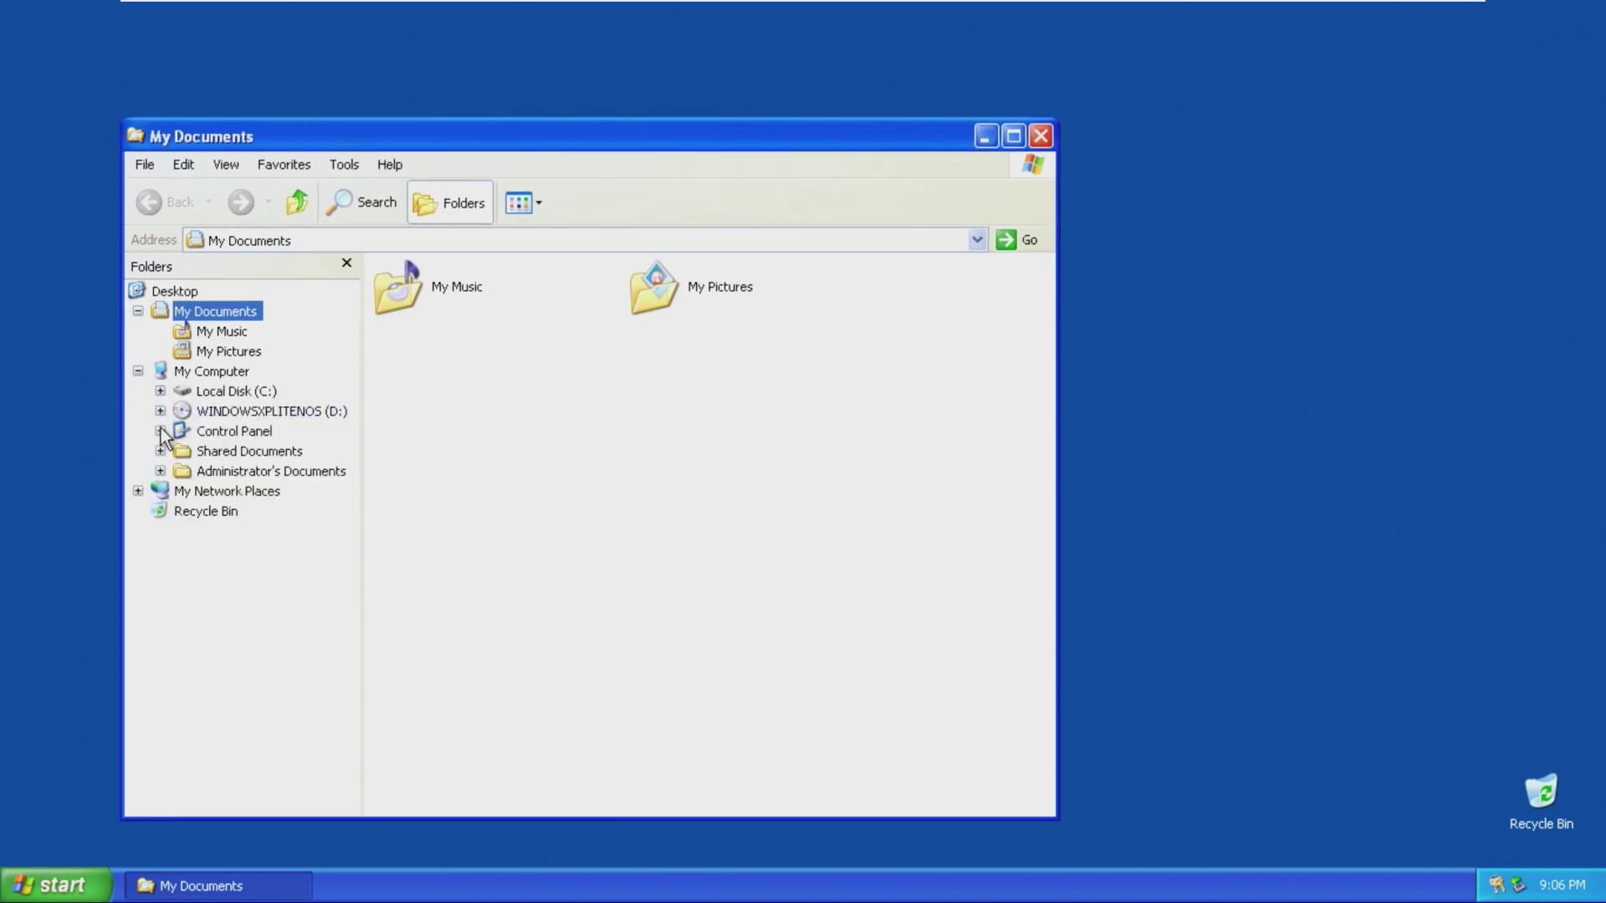
left_click(160, 431)
left_click(160, 511)
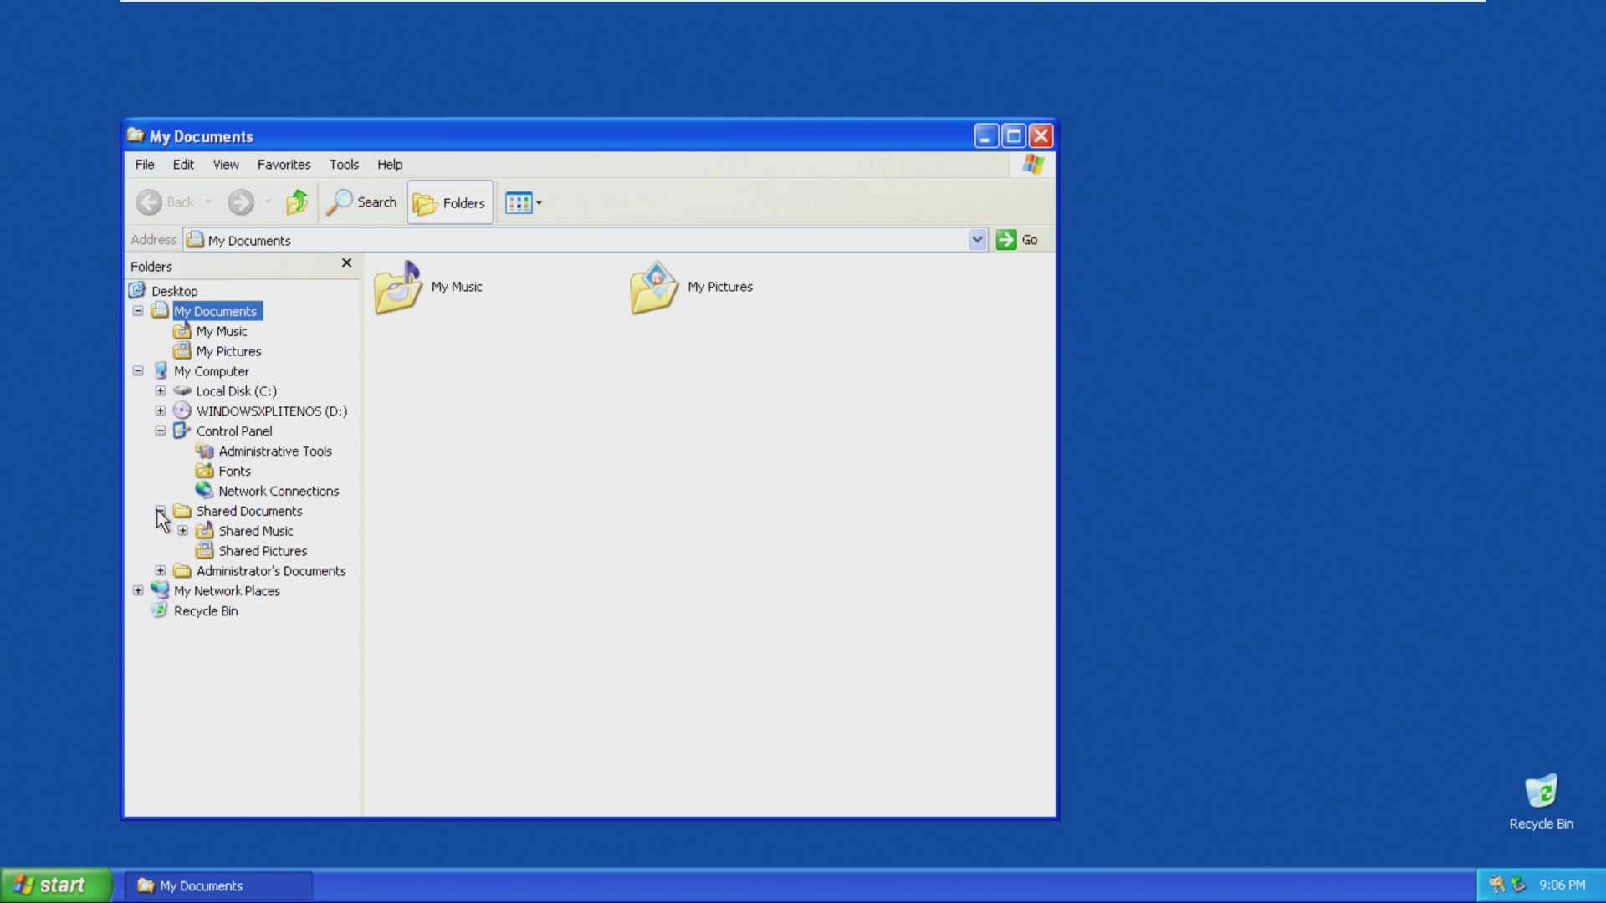
left_click(160, 570)
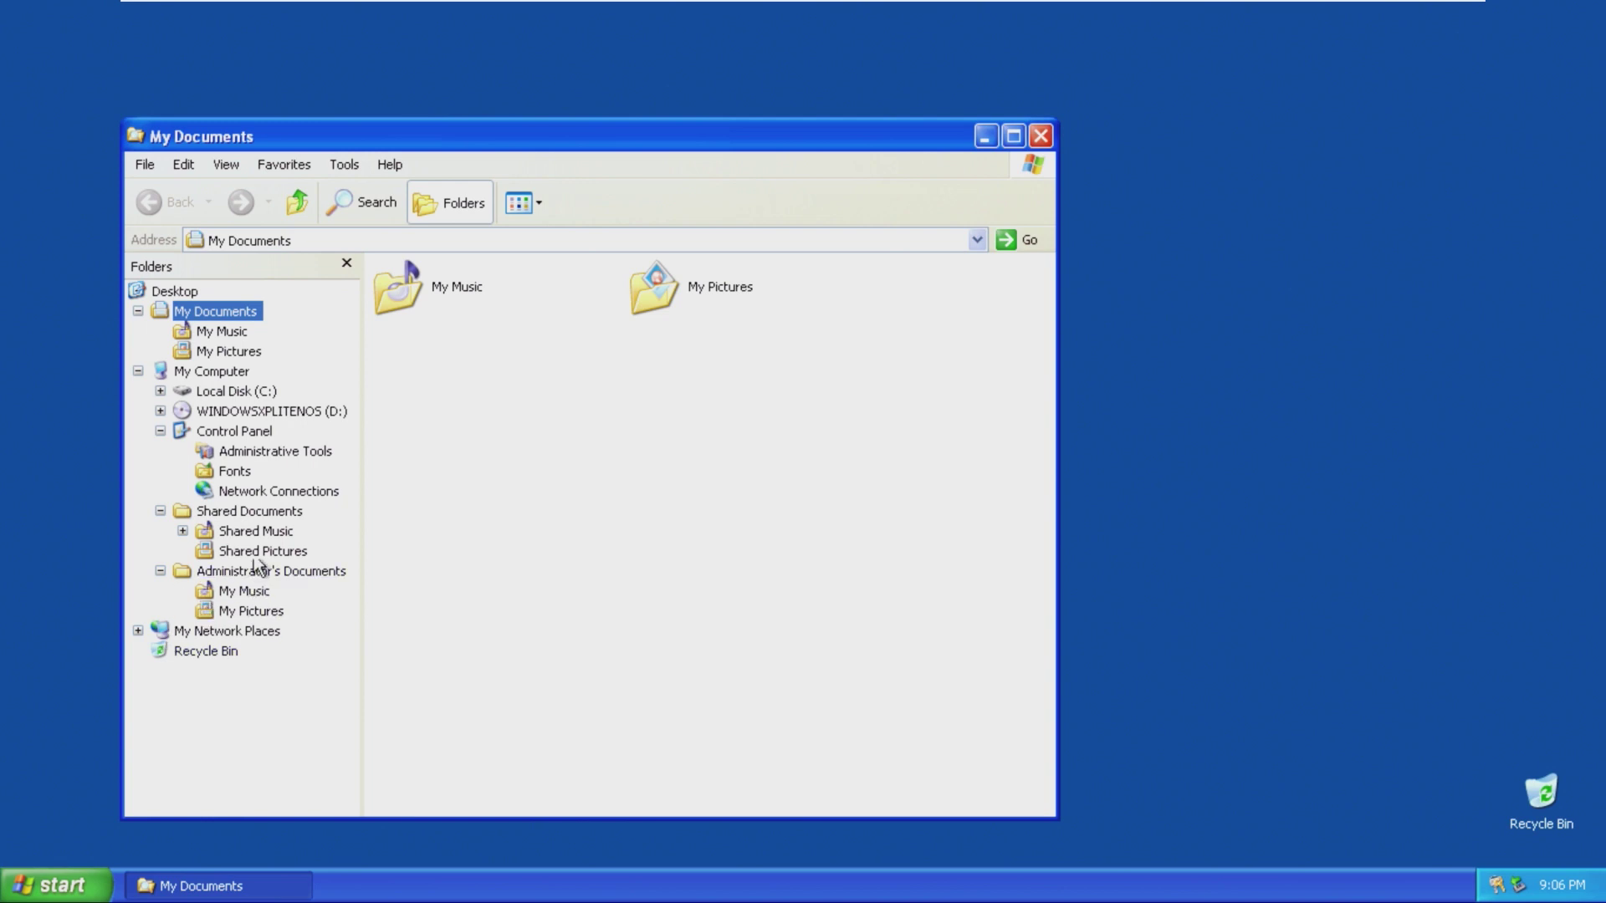
Step: View Local Disk (C:) and peek into Documents and Settings
left_click(265, 391)
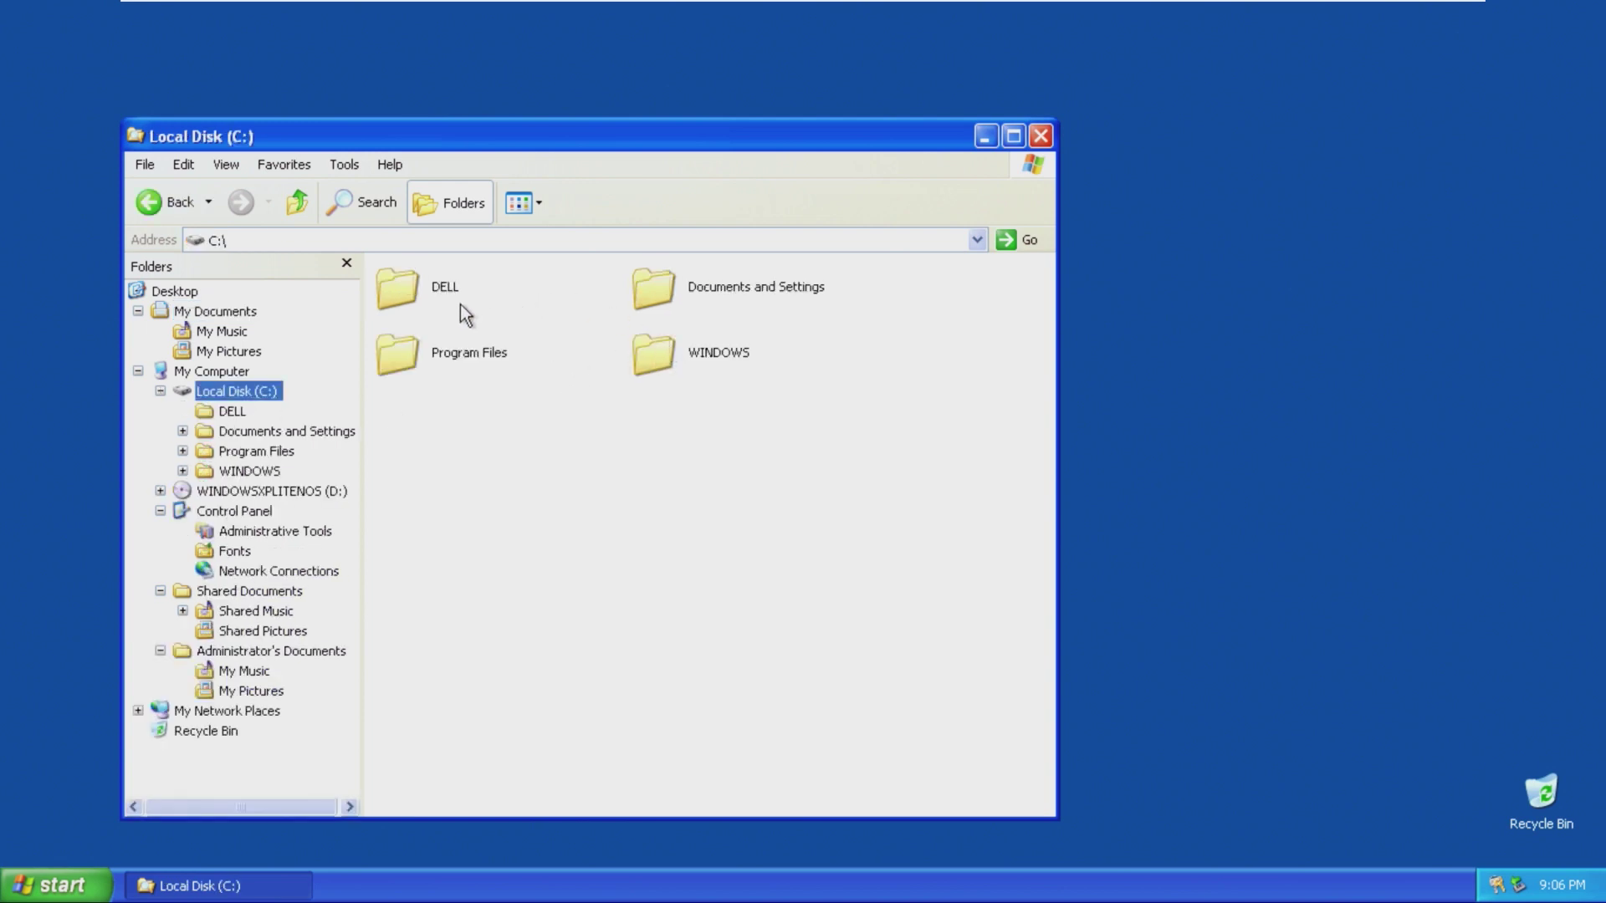
double_click(695, 303)
key("BackSpace")
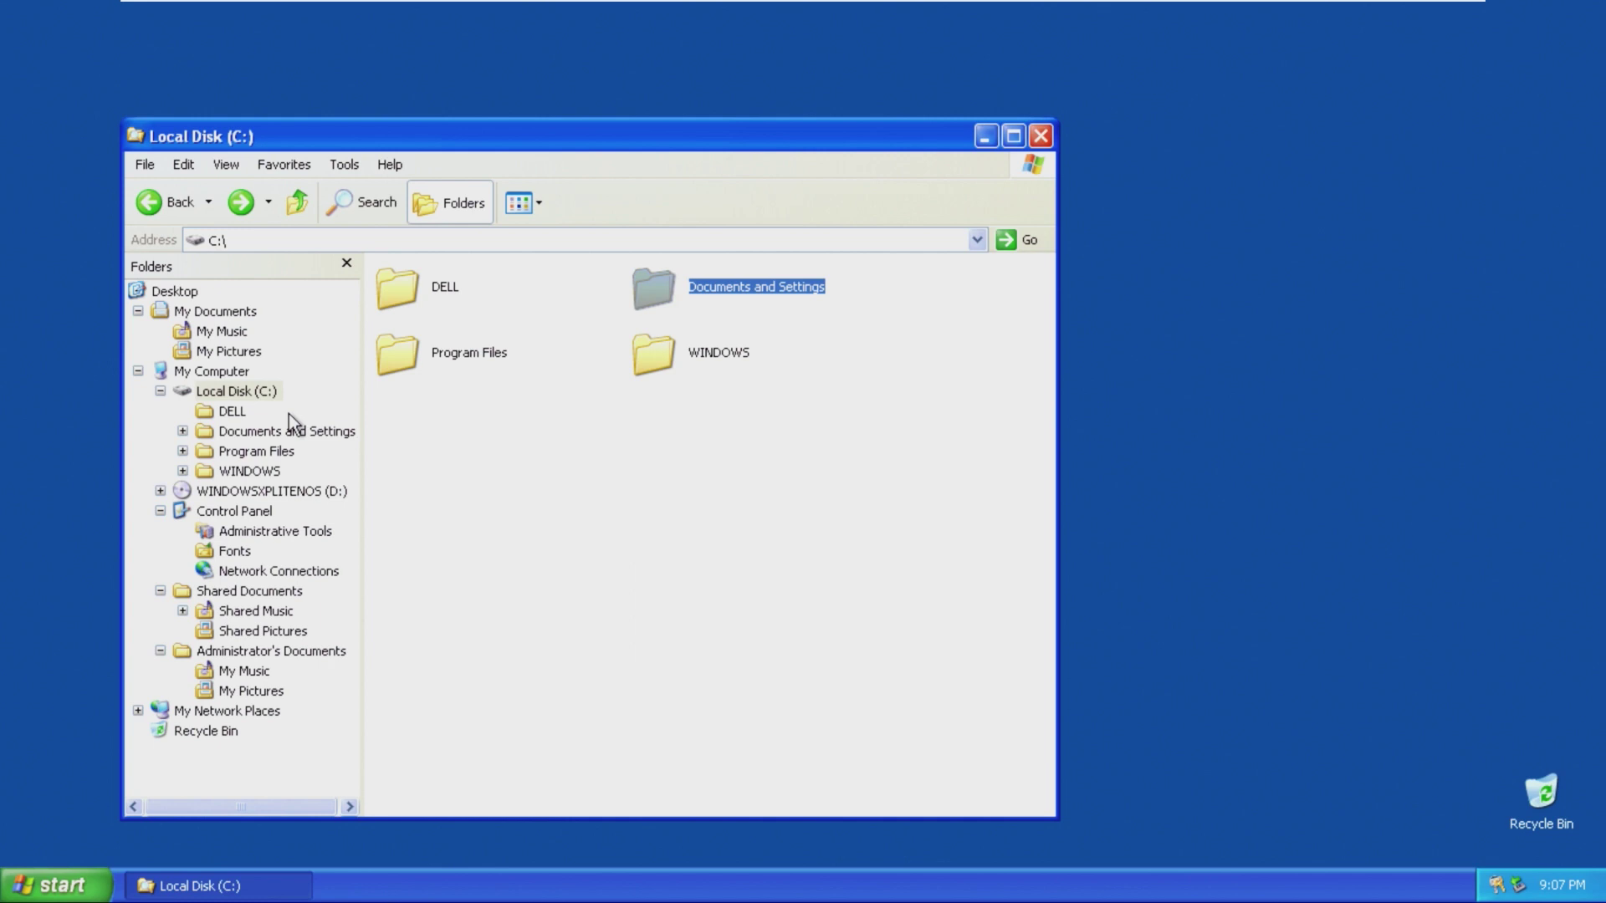
Step: Reveal Program Files' contents, open the xerox folder, and return to Program Files
left_click(255, 452)
left_click(536, 423)
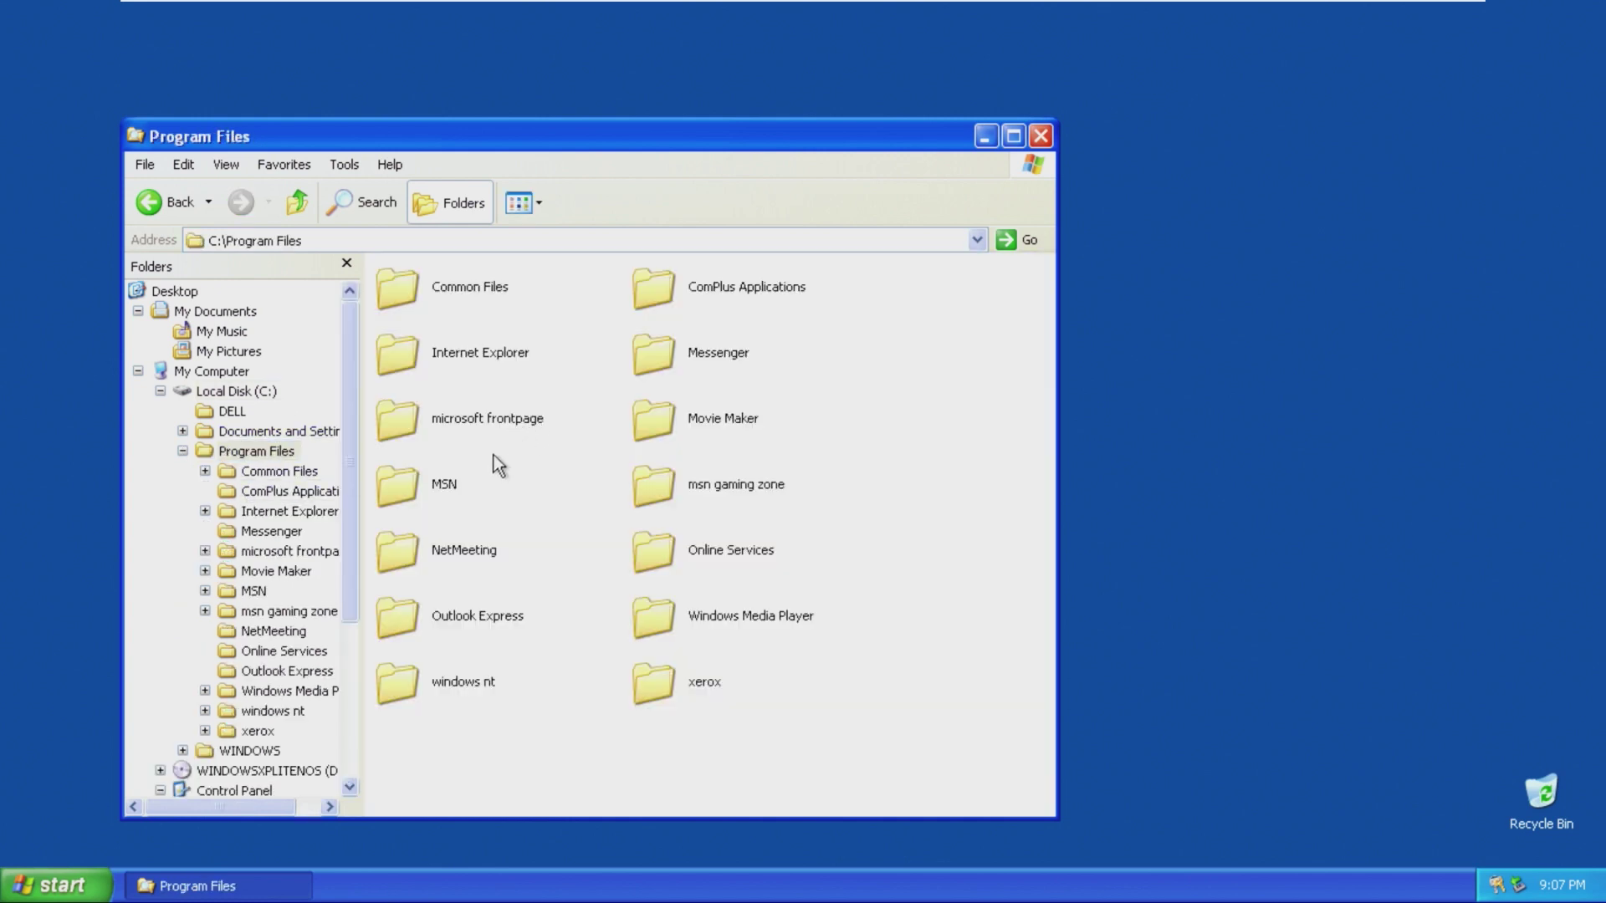
left_click(691, 494)
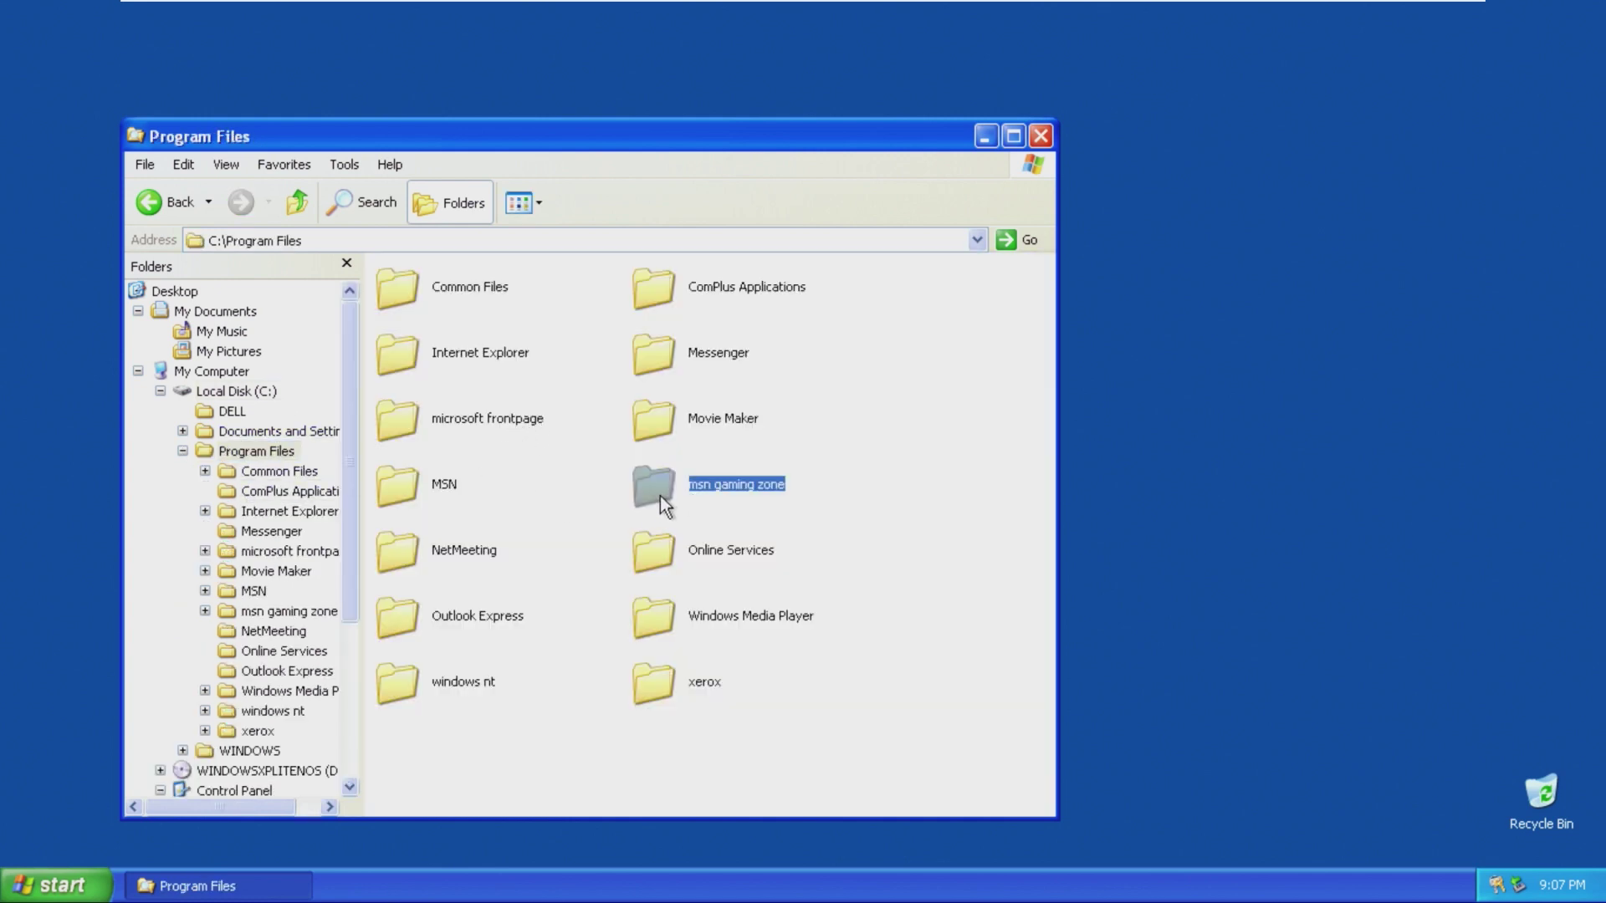
double_click(666, 686)
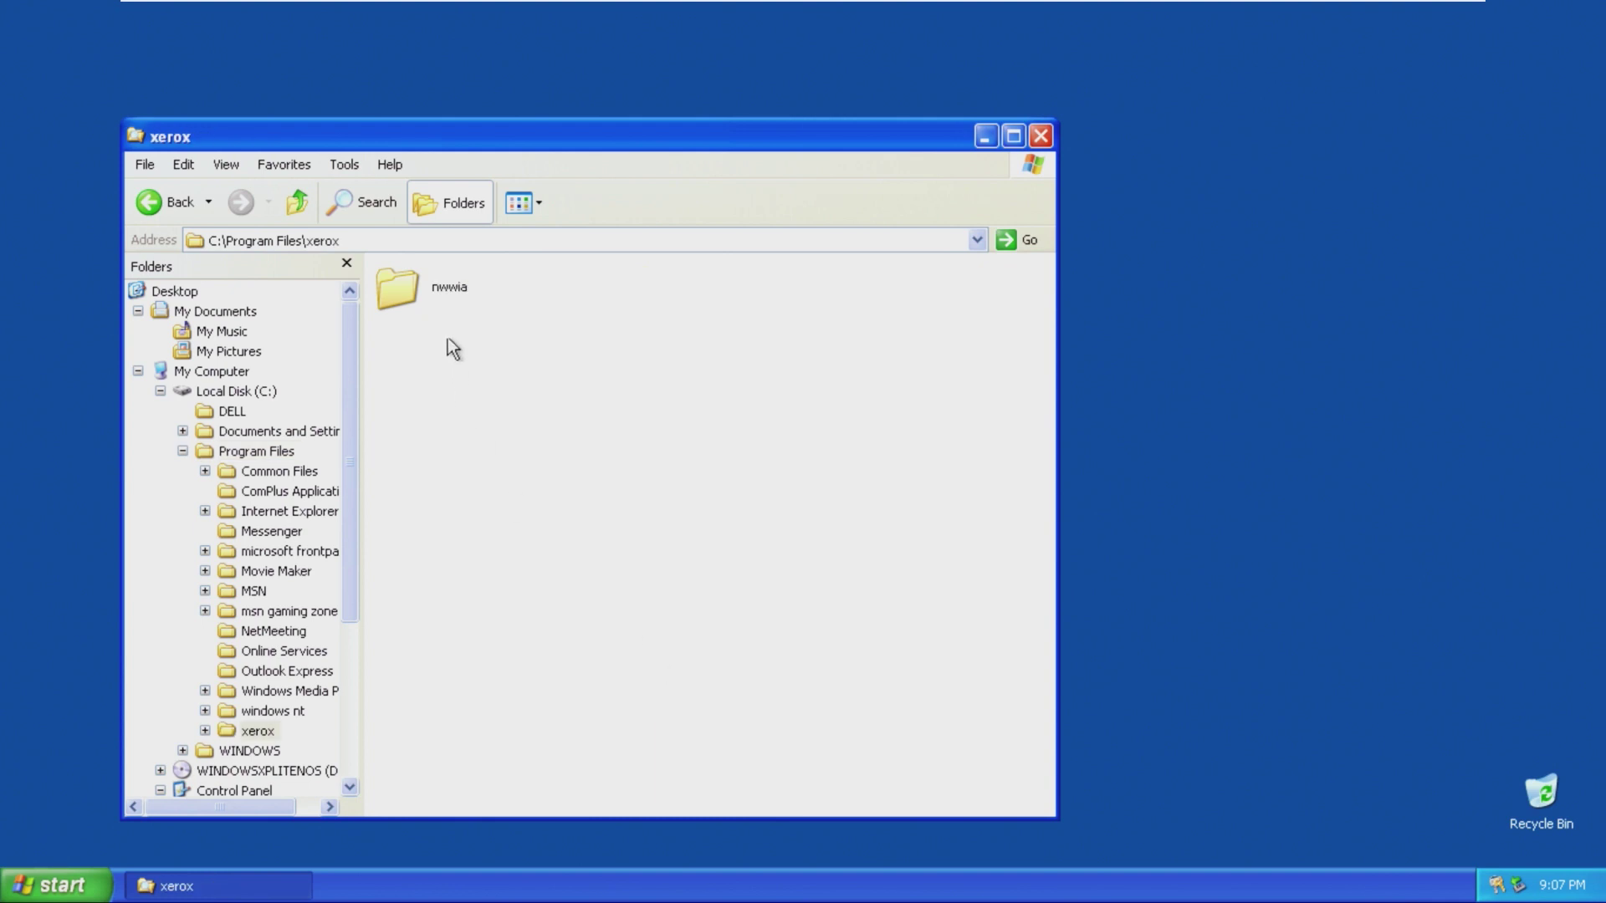
left_click(171, 211)
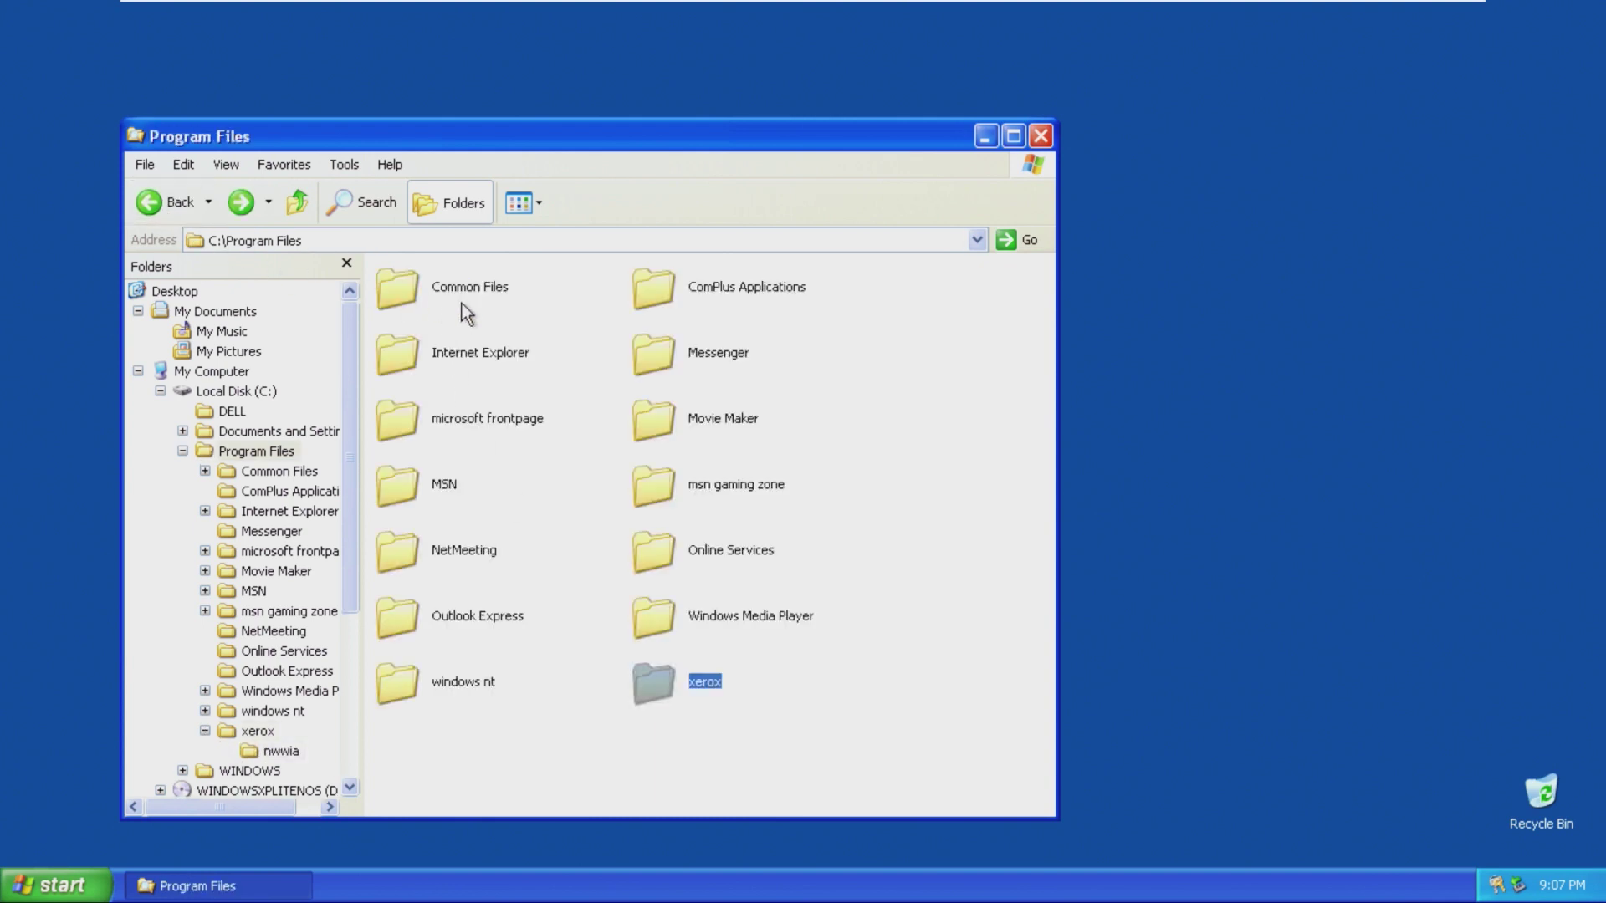
left_click(1051, 142)
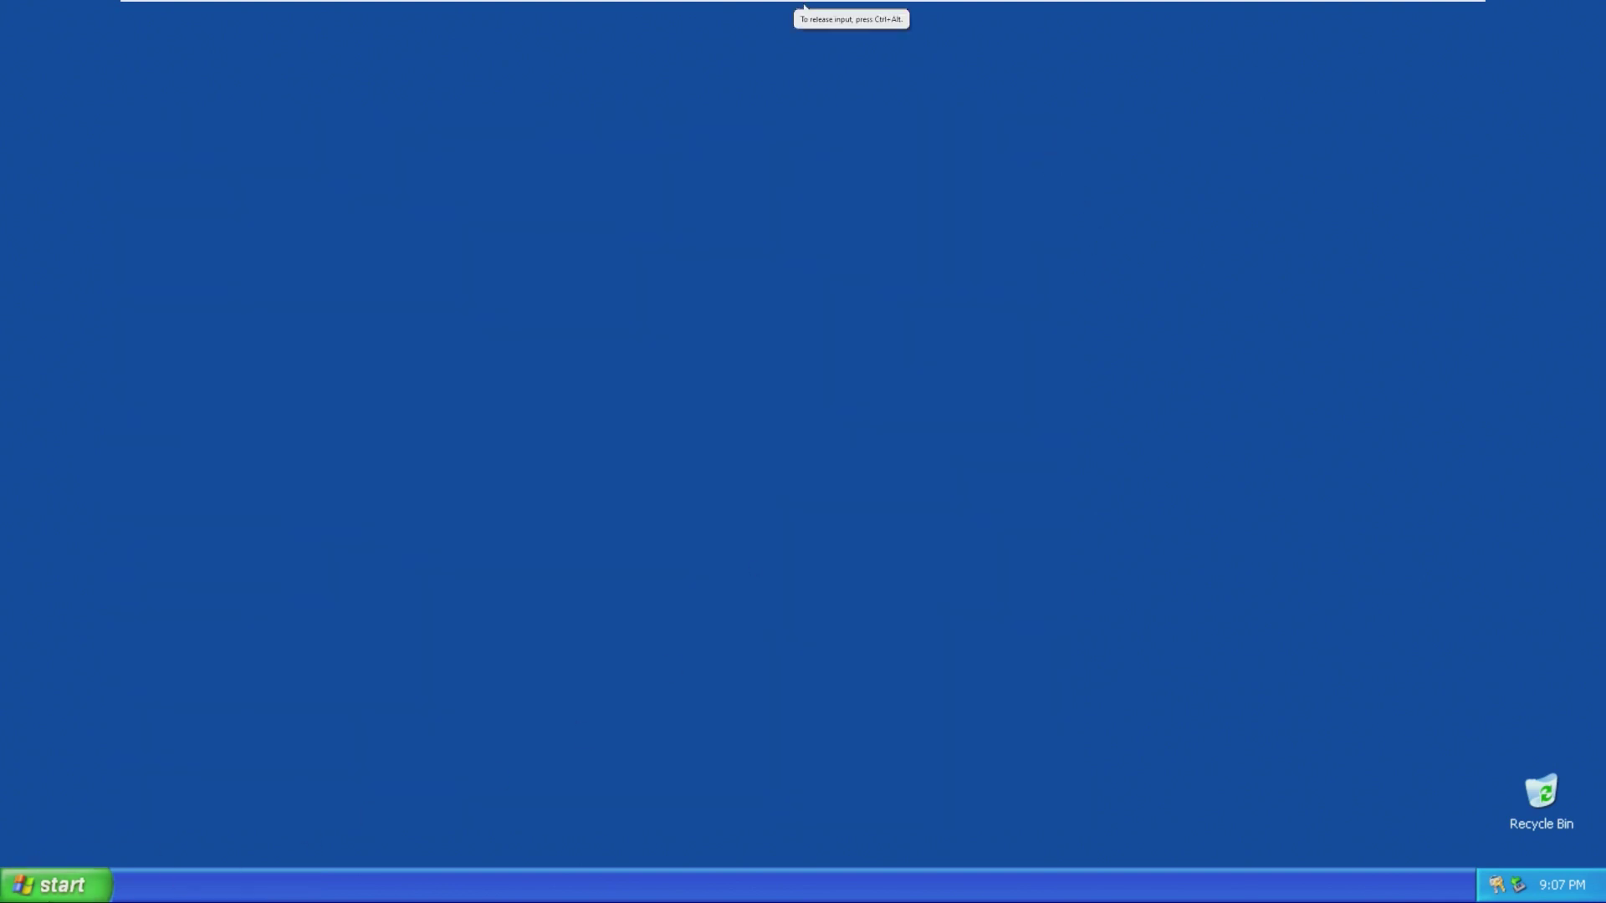
left_click(57, 884)
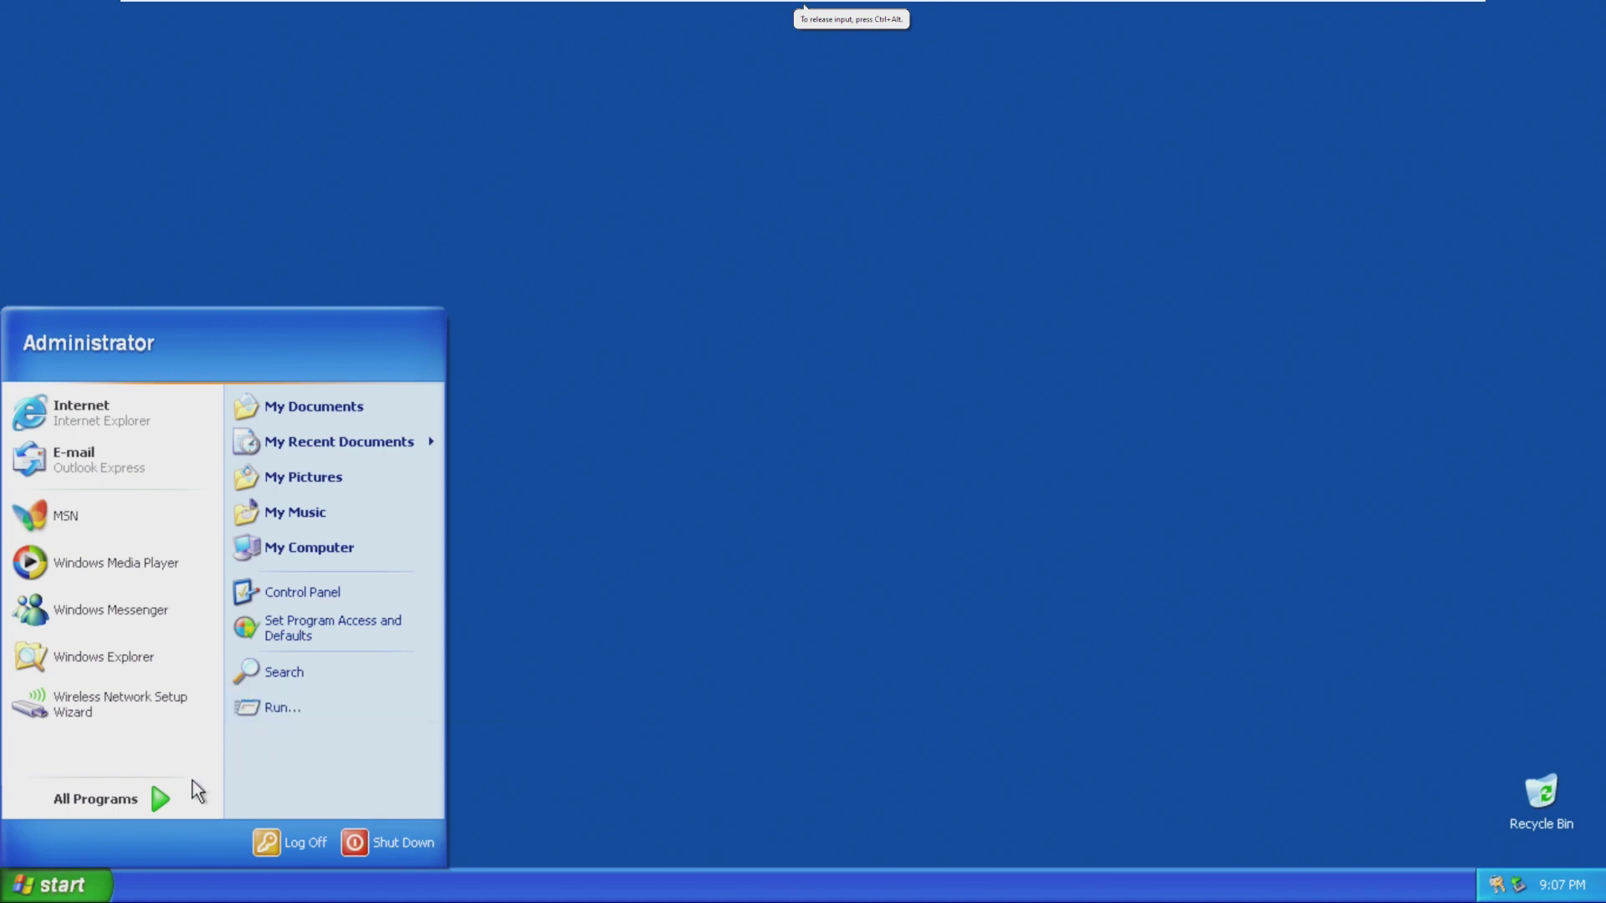
mouse_move(164, 796)
key("super+r")
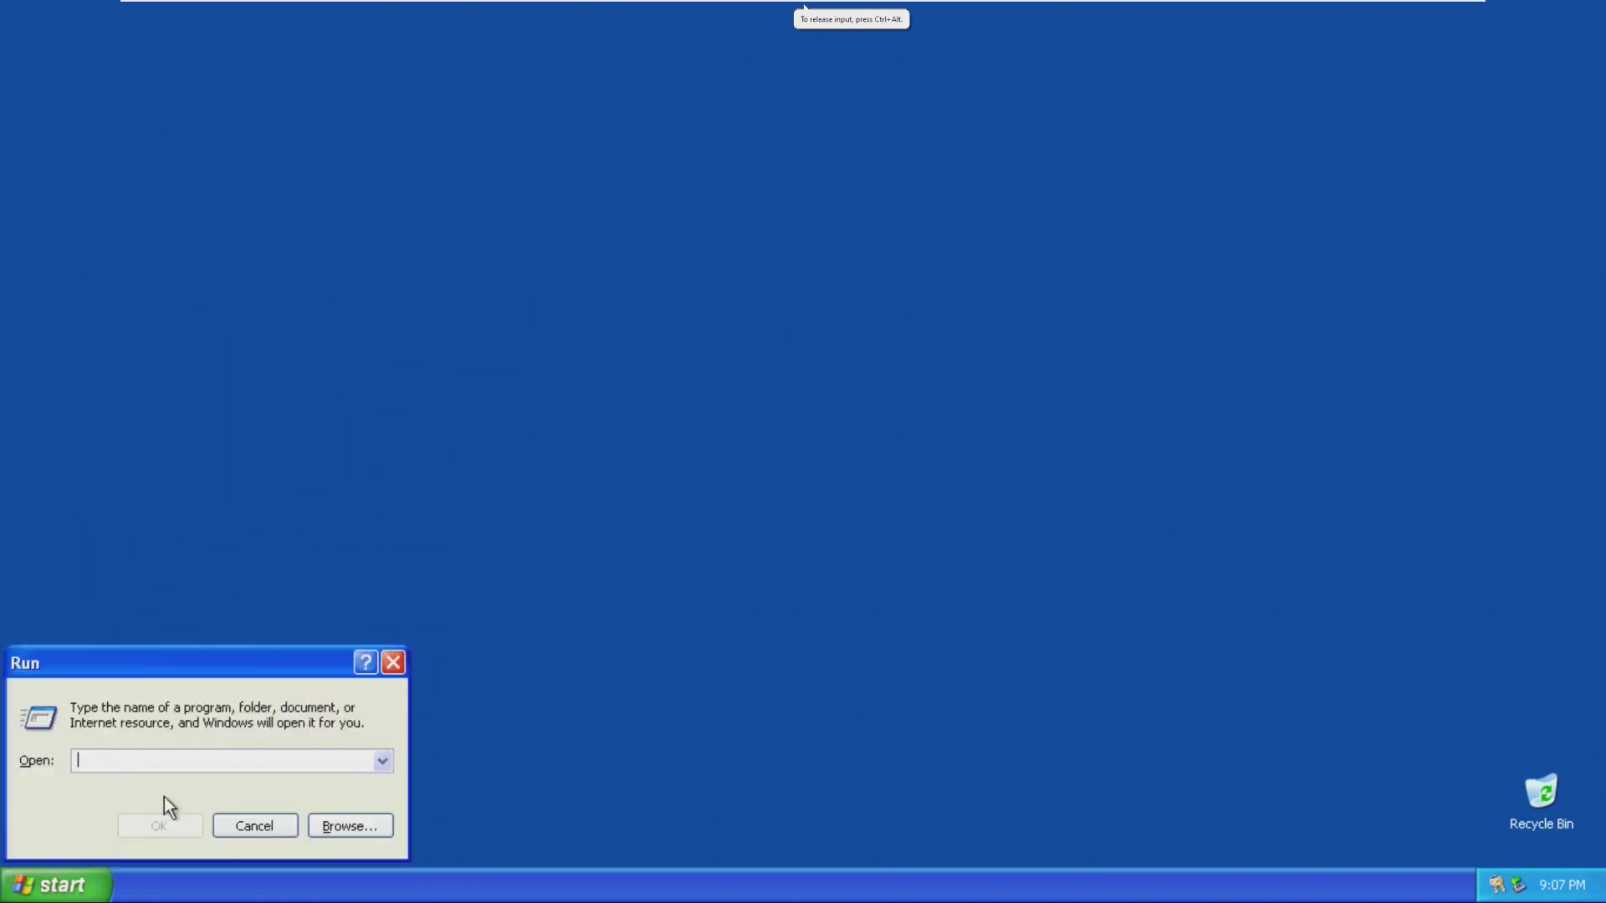
type("winver")
key("Return")
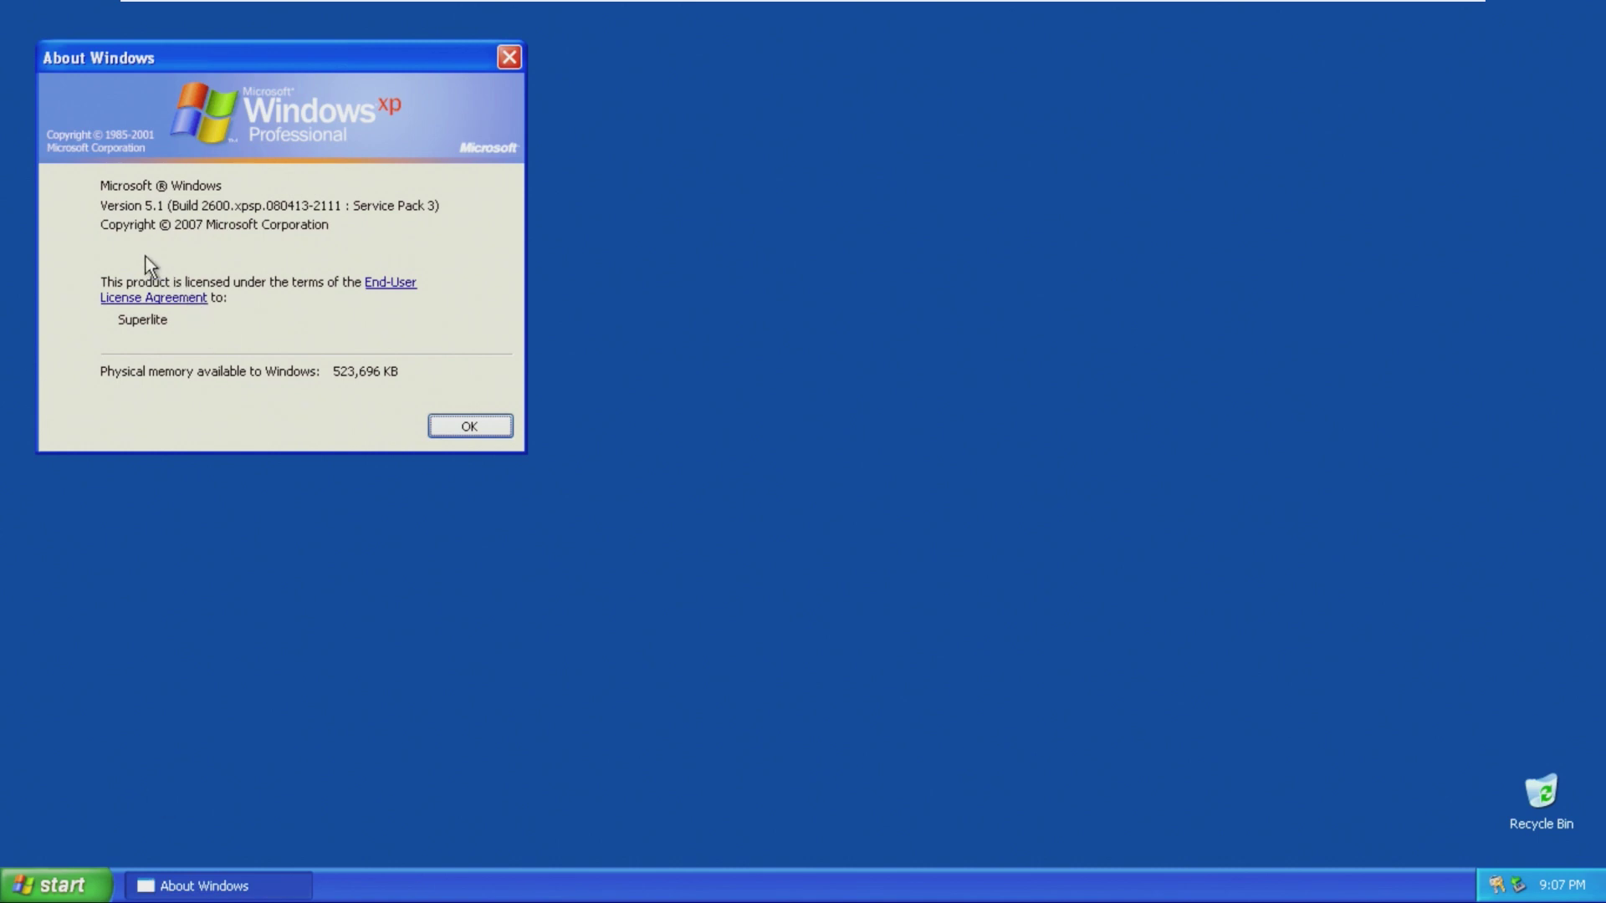
left_click(469, 426)
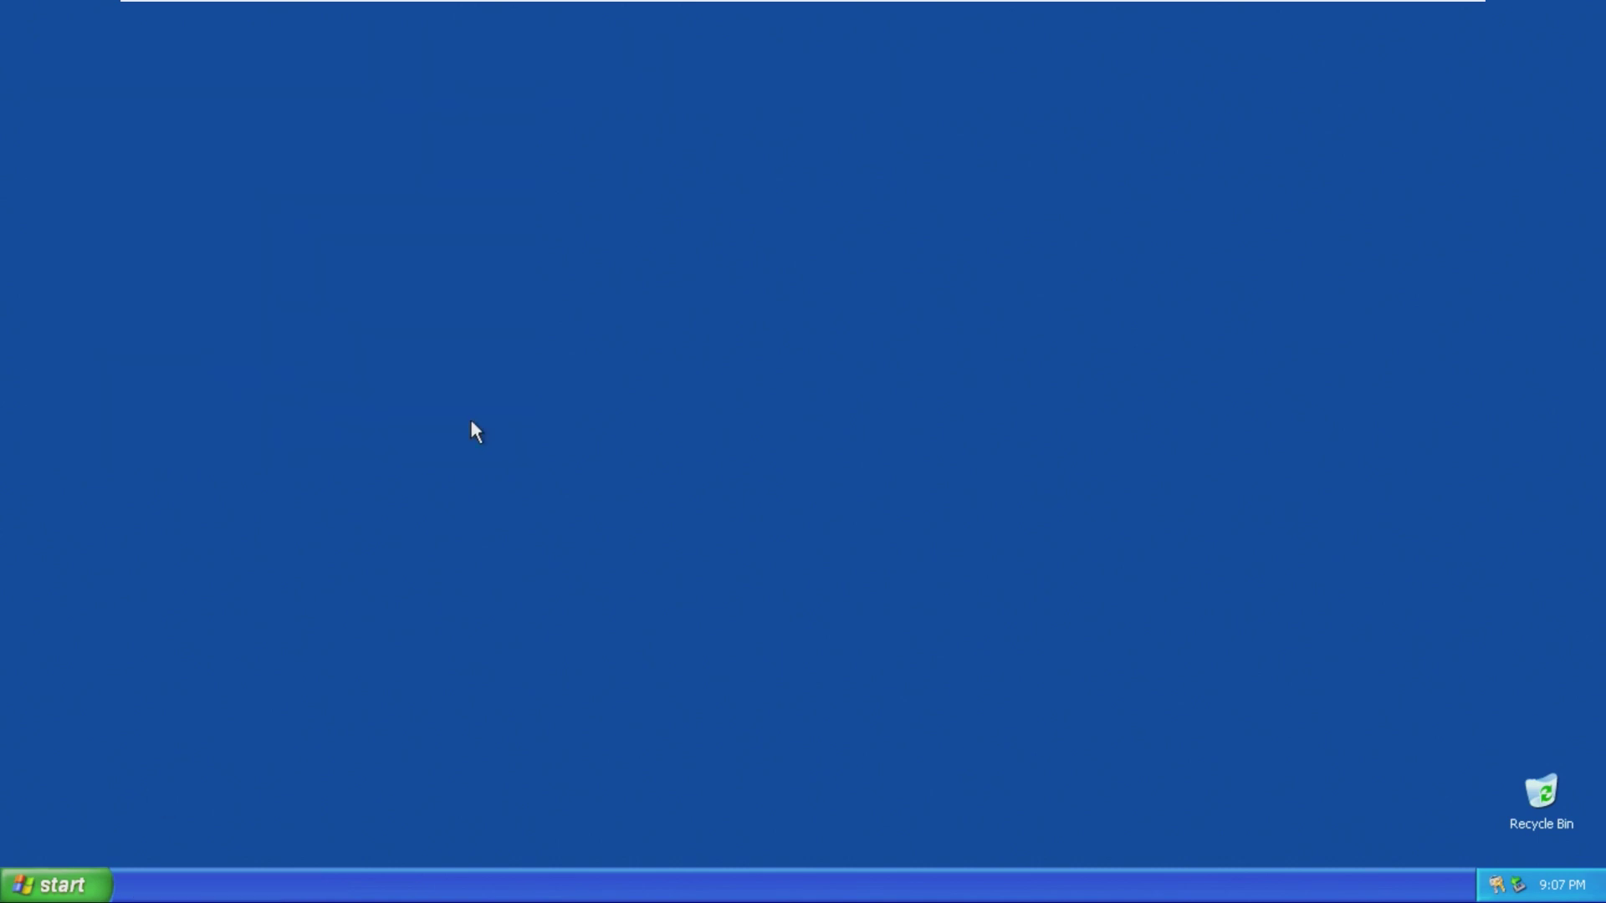
left_click(101, 888)
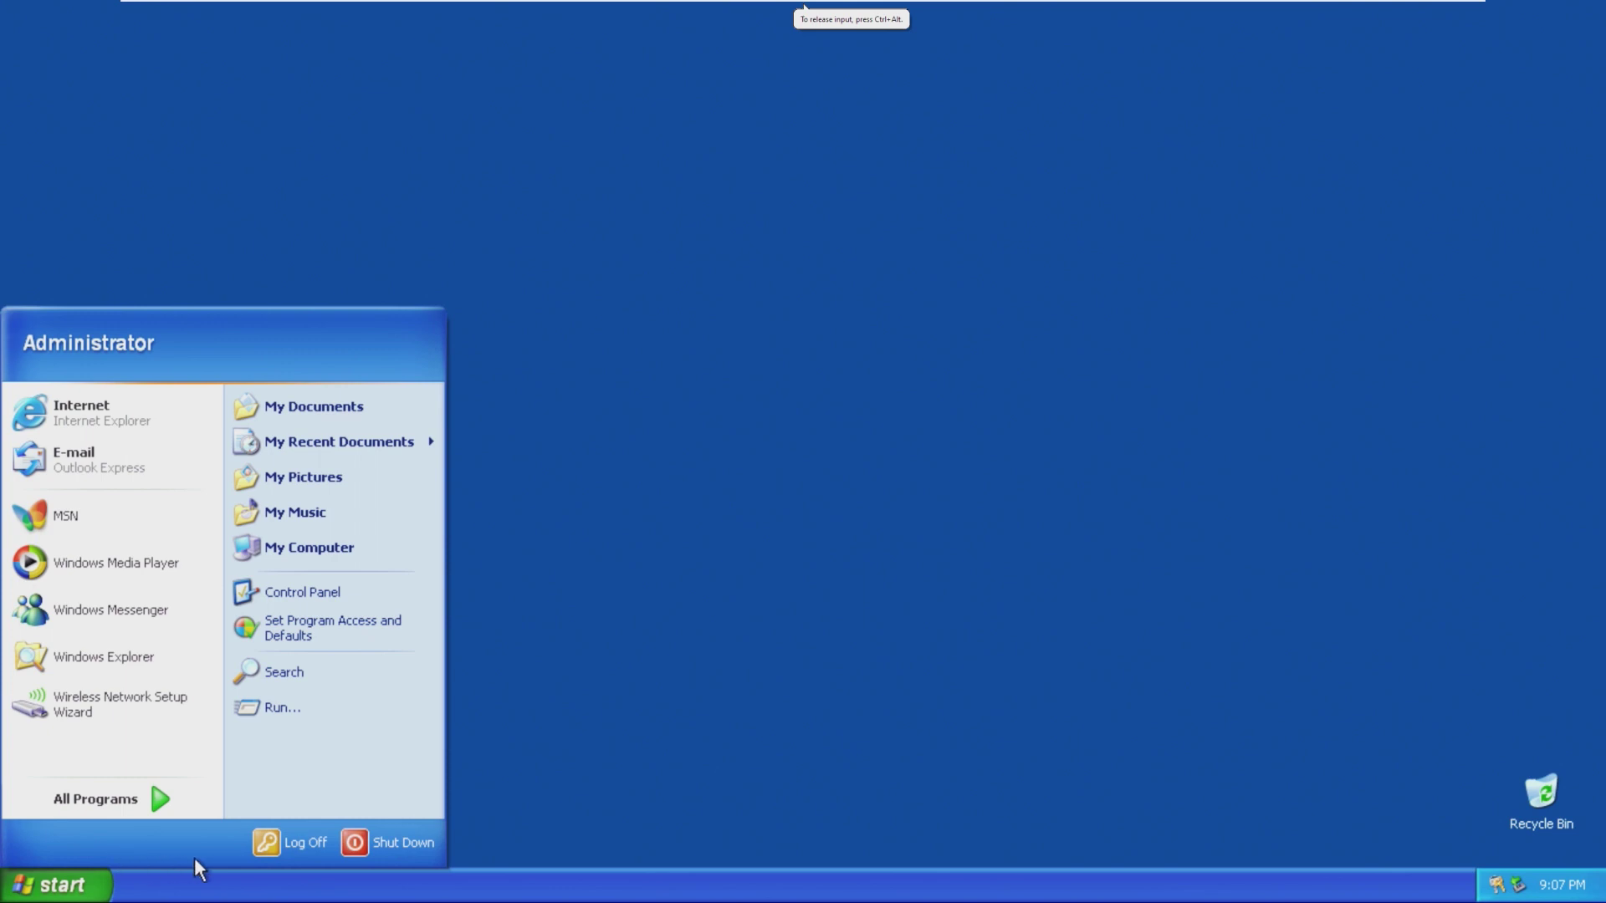
left_click(359, 718)
left_click(391, 660)
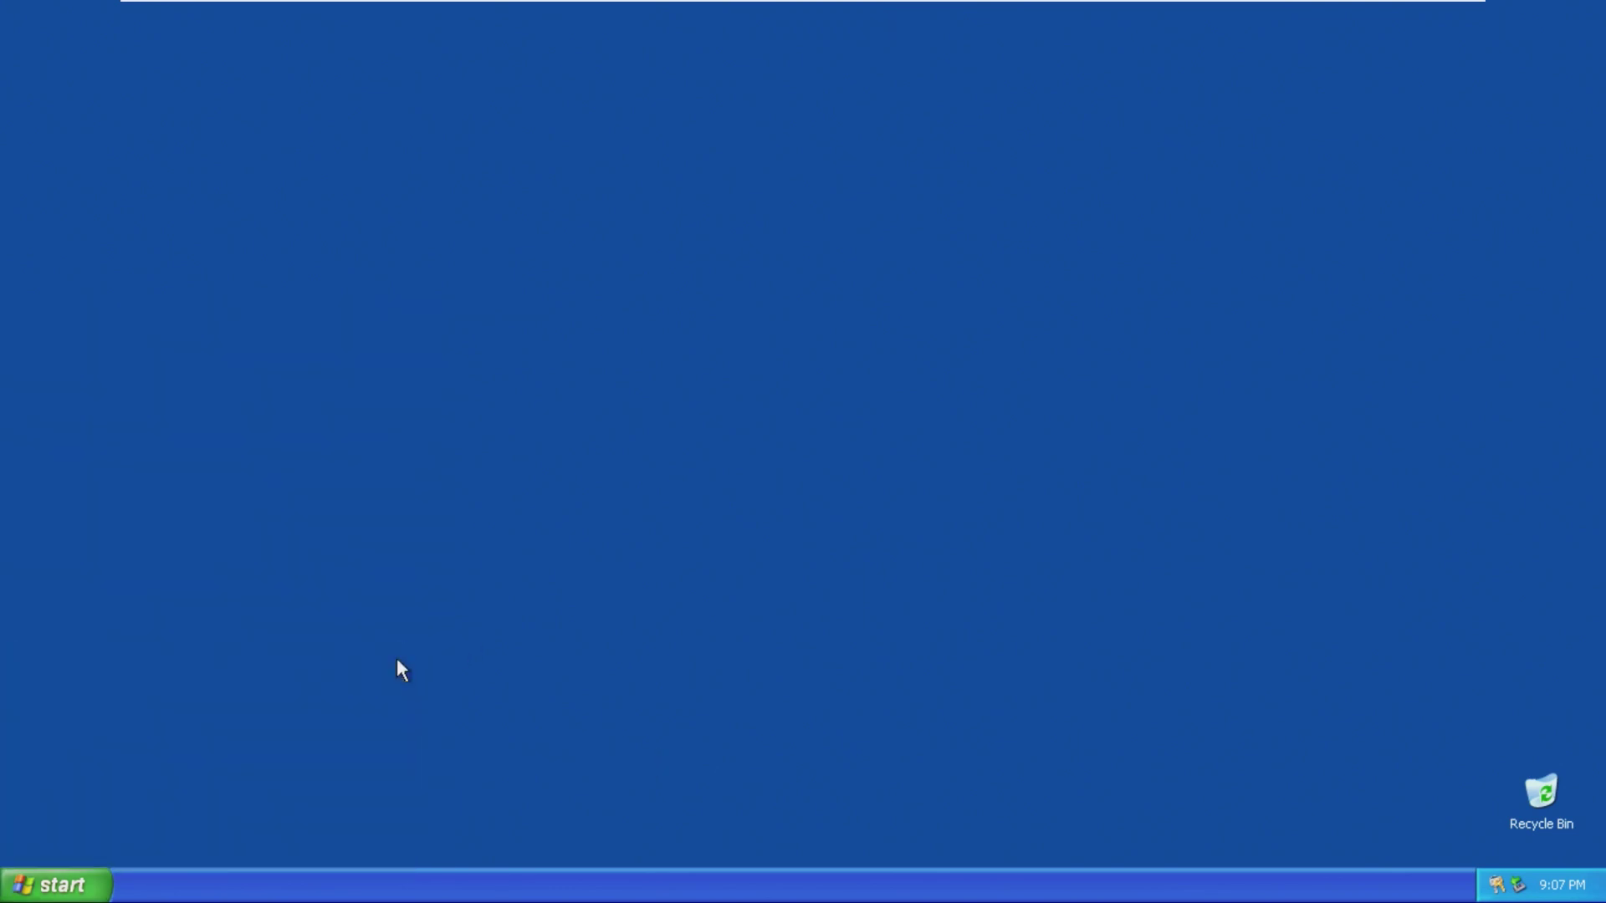
left_click(101, 885)
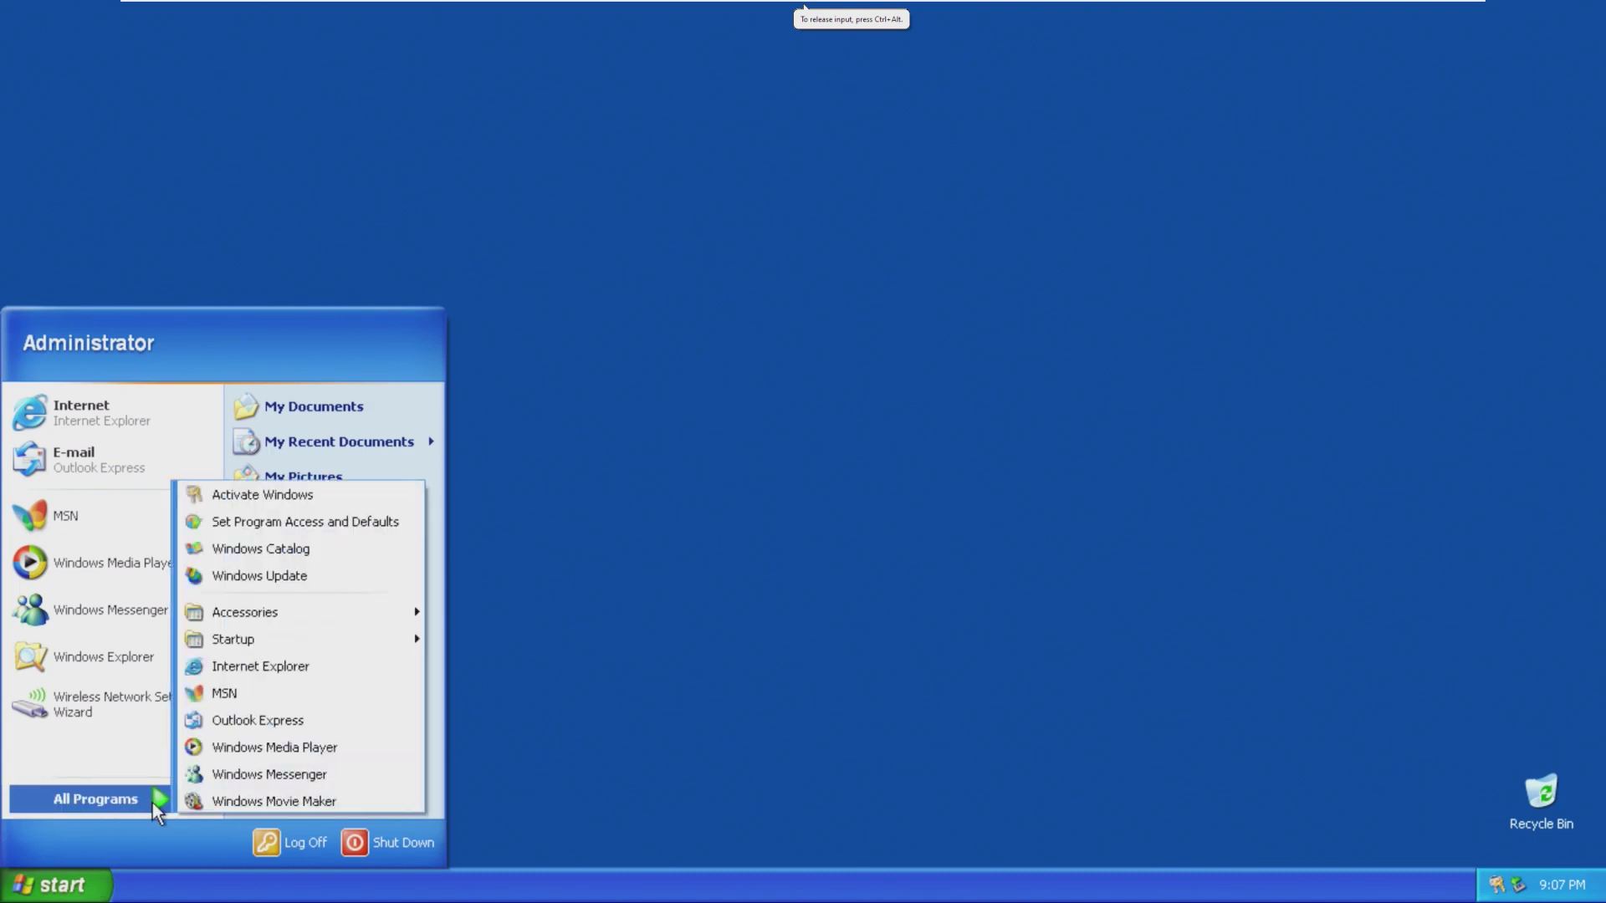
left_click(302, 676)
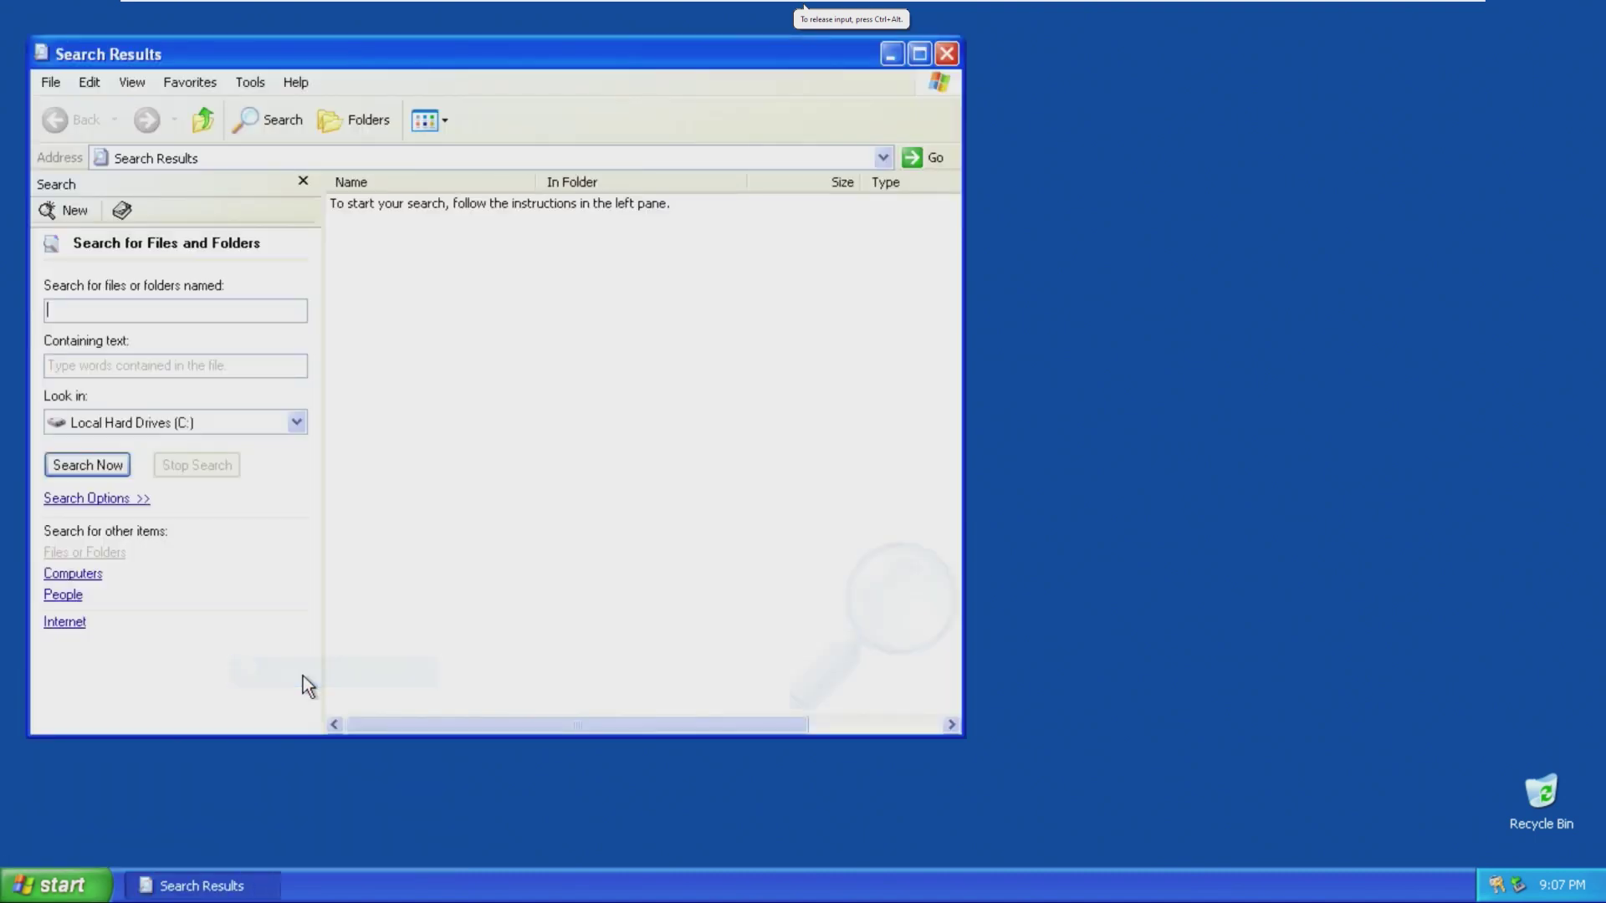
left_click(945, 56)
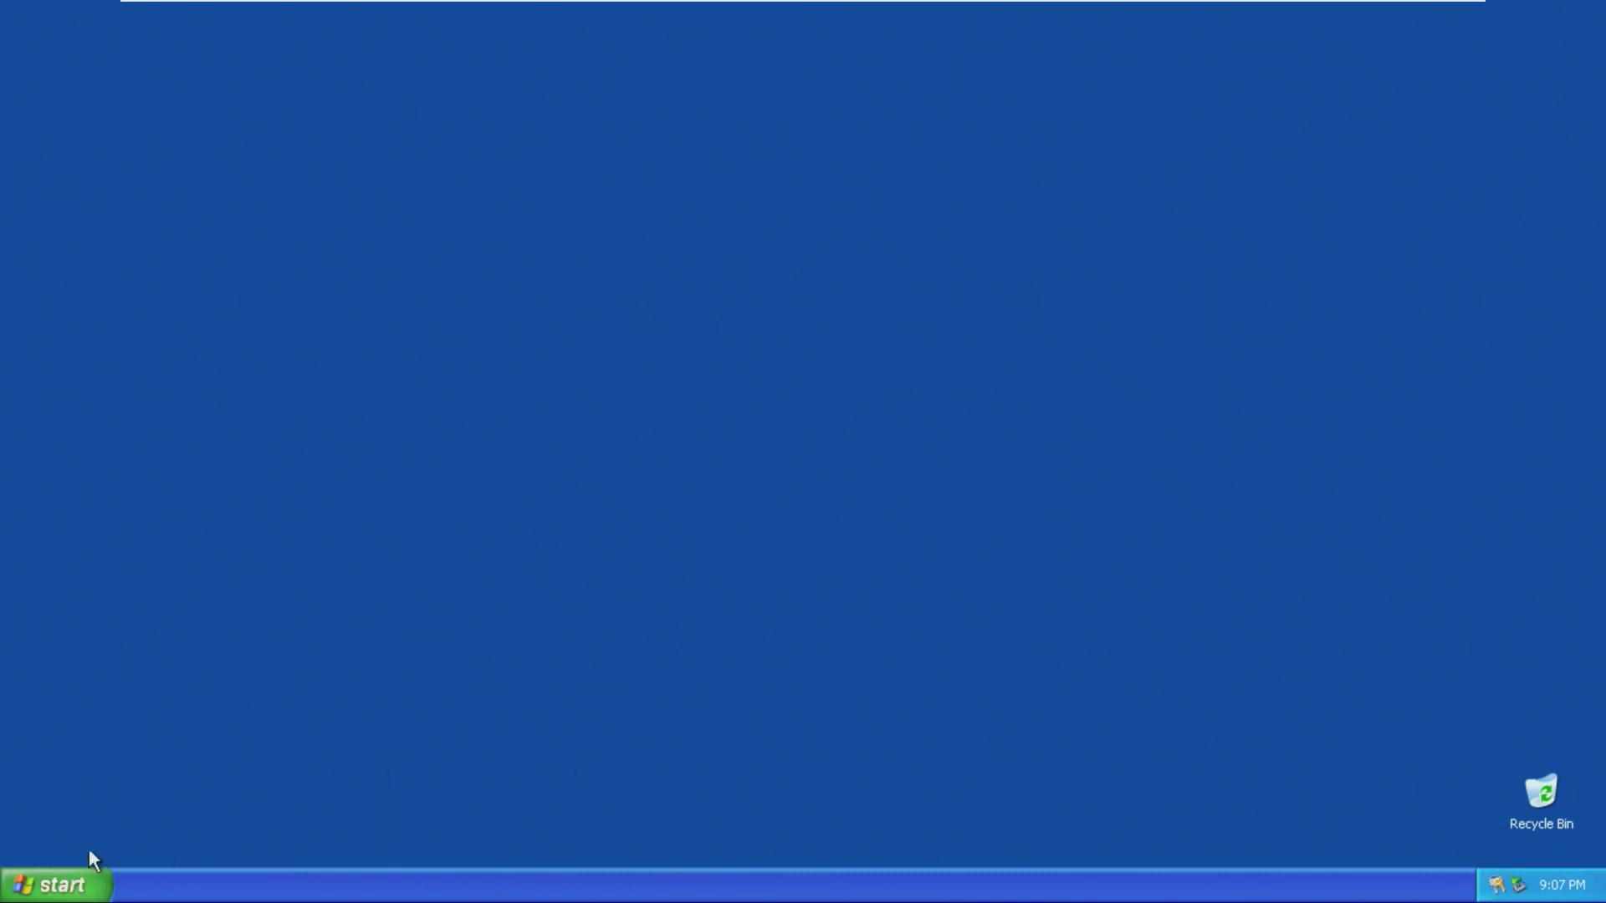
Step: Raise the desktop resolution from 1366x768 to 1920x1440 in Display Properties and apply it
right_click(124, 808)
left_click(216, 793)
left_click(419, 158)
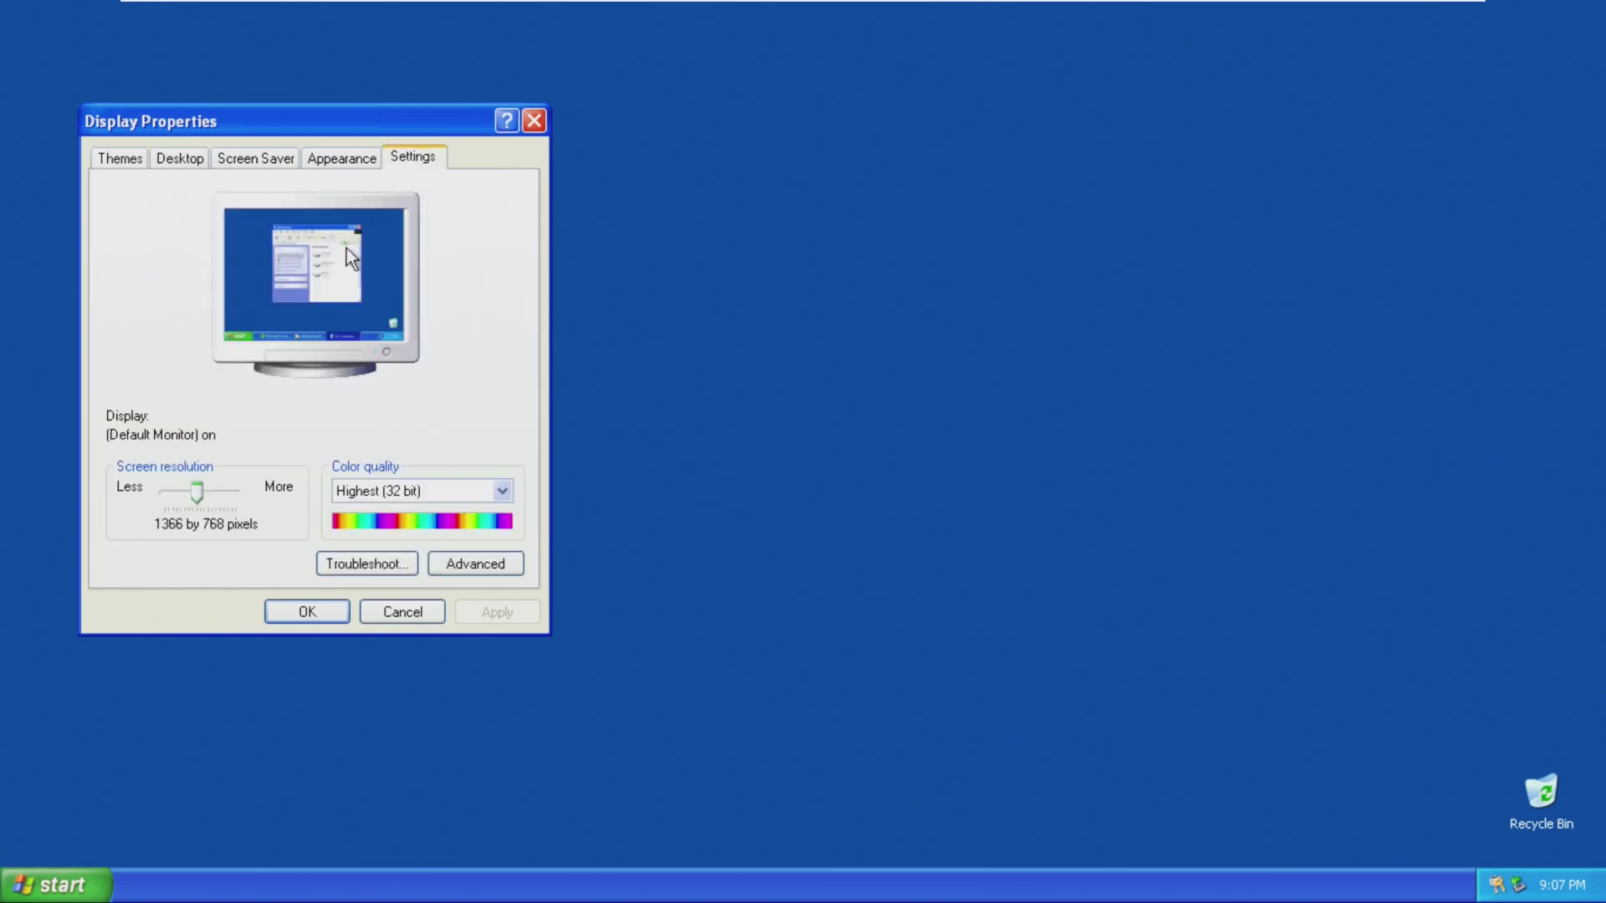
left_click_drag(204, 497, 334, 498)
left_click(317, 160)
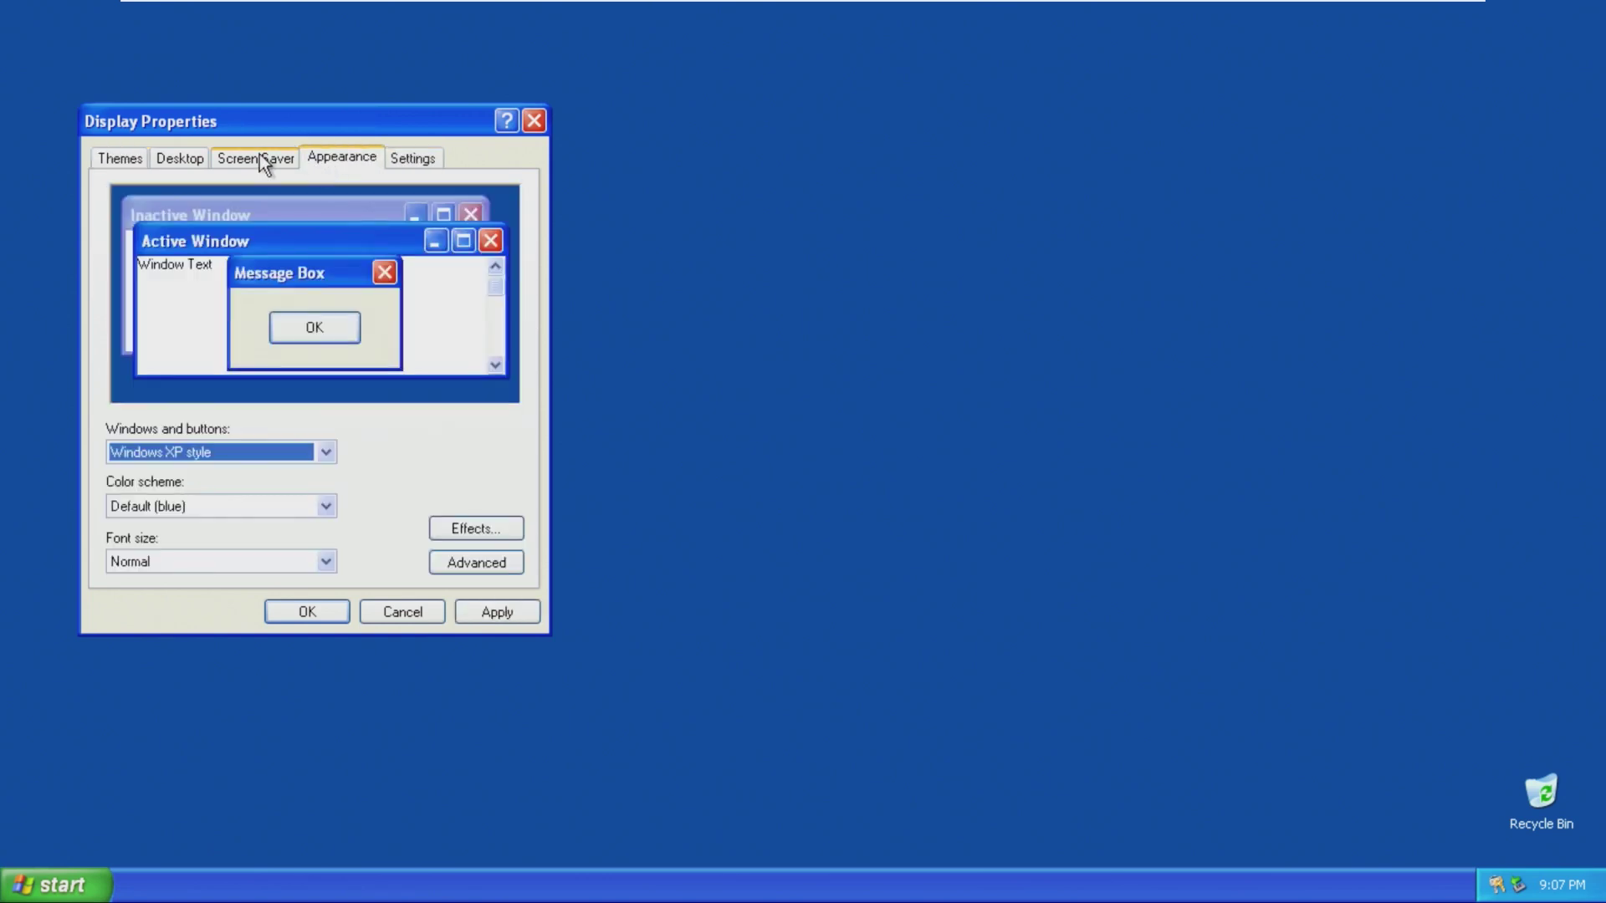